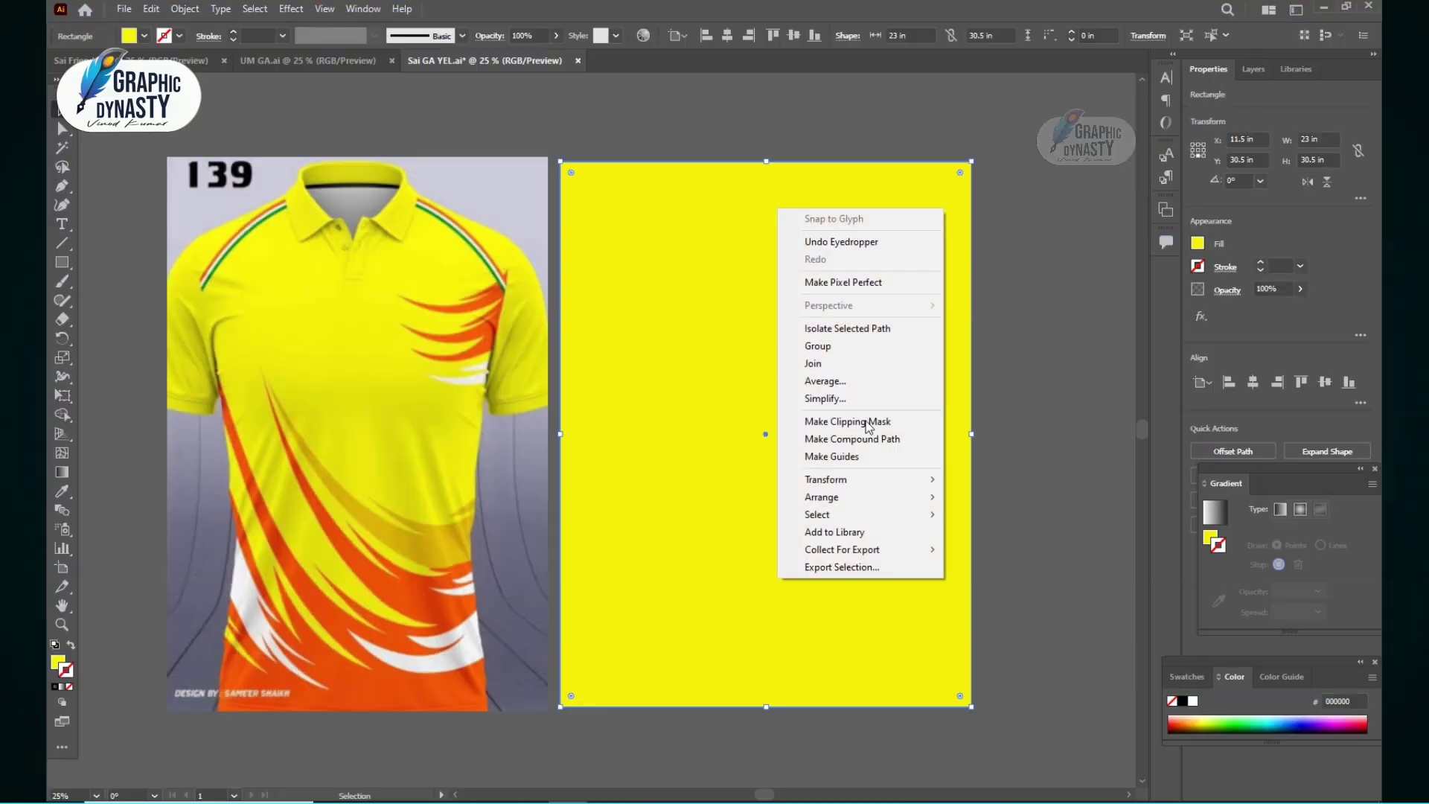
# Send the yellow rectangle backward so the jersey's neck and armhole lines show on top
pyautogui.click(1001, 529)
pyautogui.click(1048, 408)
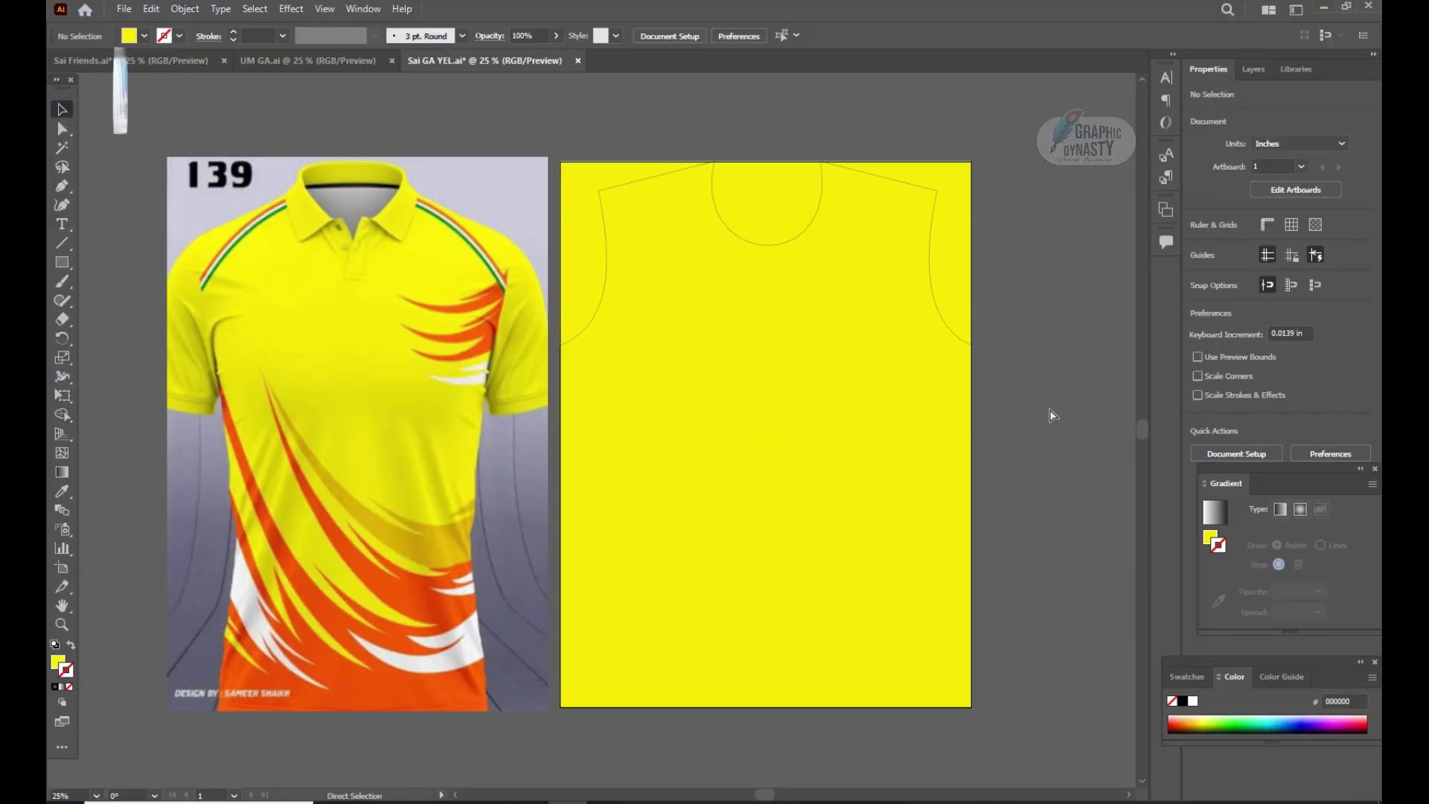
pyautogui.hscroll(-2, 1048, 408)
# Trace the shoulder flame outline from the reference shirt with the Pen tool, with no fill
pyautogui.press('p')
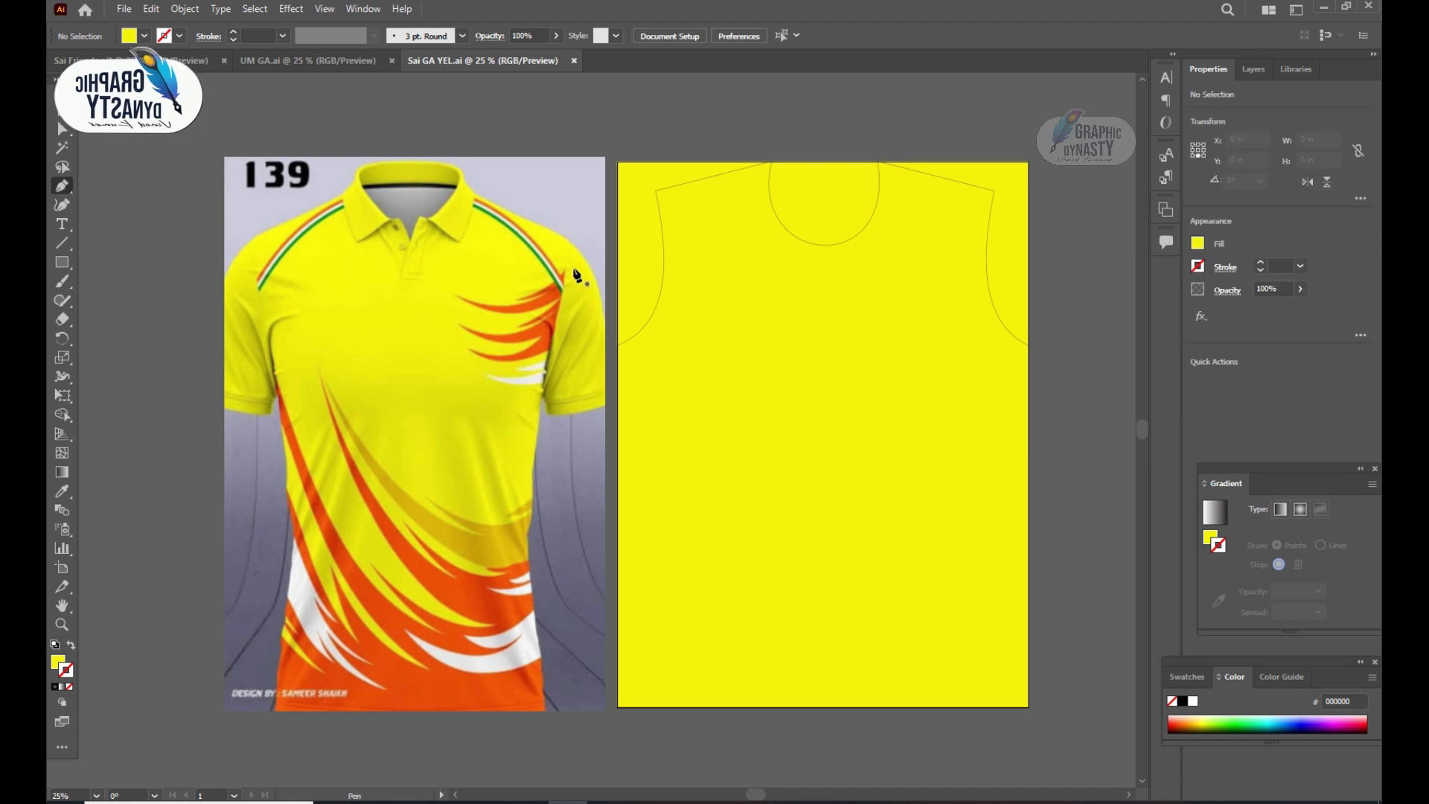
pyautogui.moveTo(552, 276)
pyautogui.mouseDown()
pyautogui.moveTo(553, 296)
pyautogui.moveTo(458, 299)
pyautogui.mouseUp()
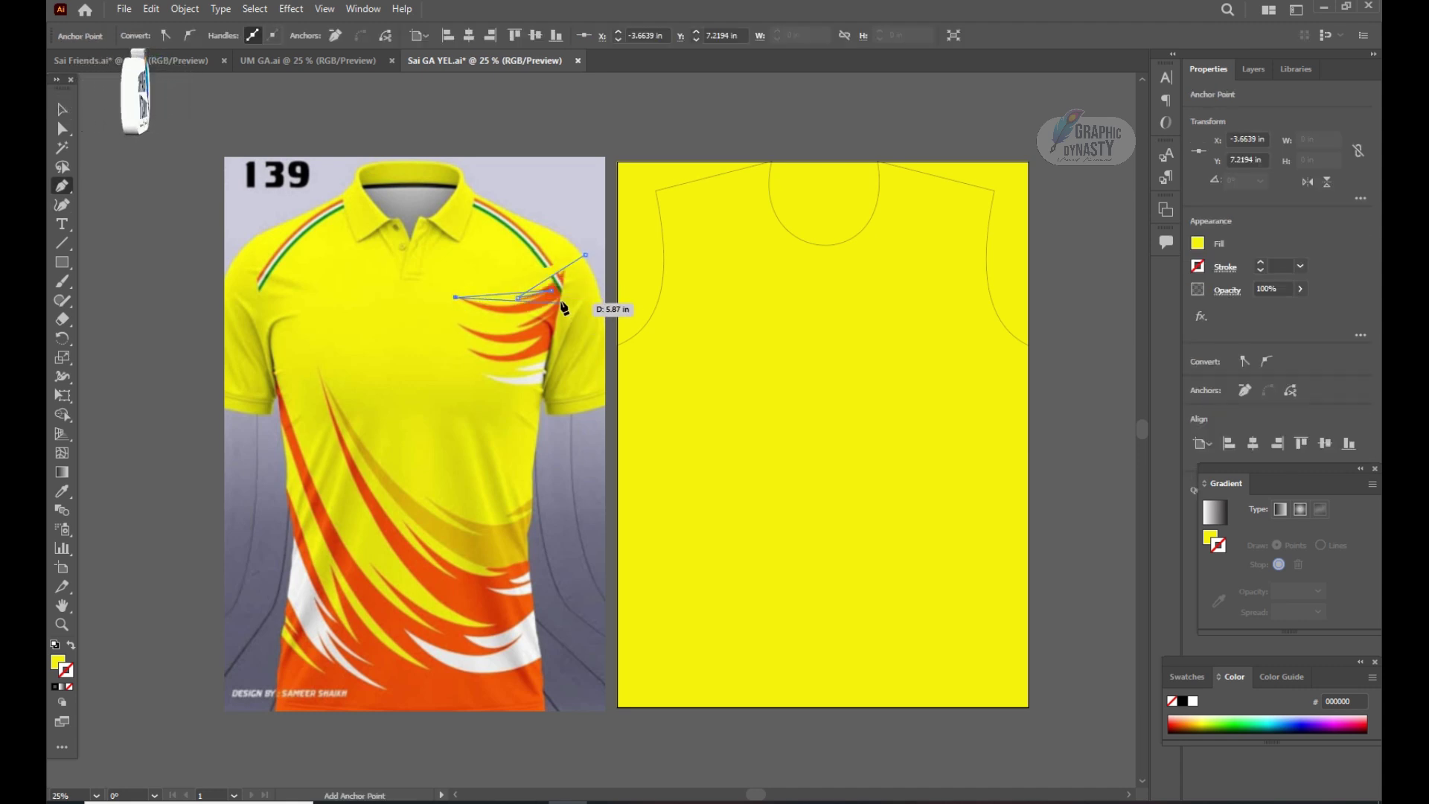
pyautogui.moveTo(539, 333); pyautogui.dragTo(487, 344)
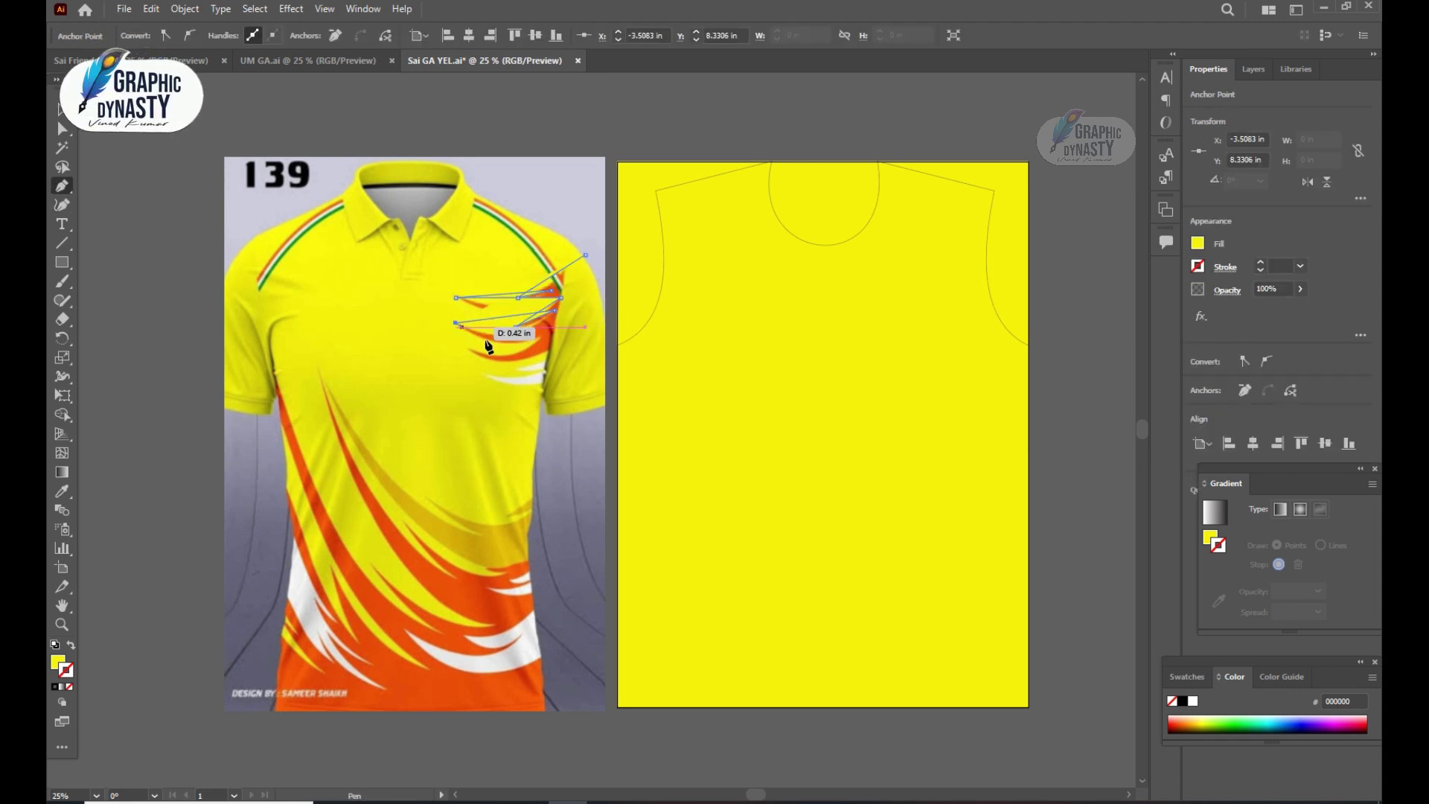
pyautogui.click(578, 363)
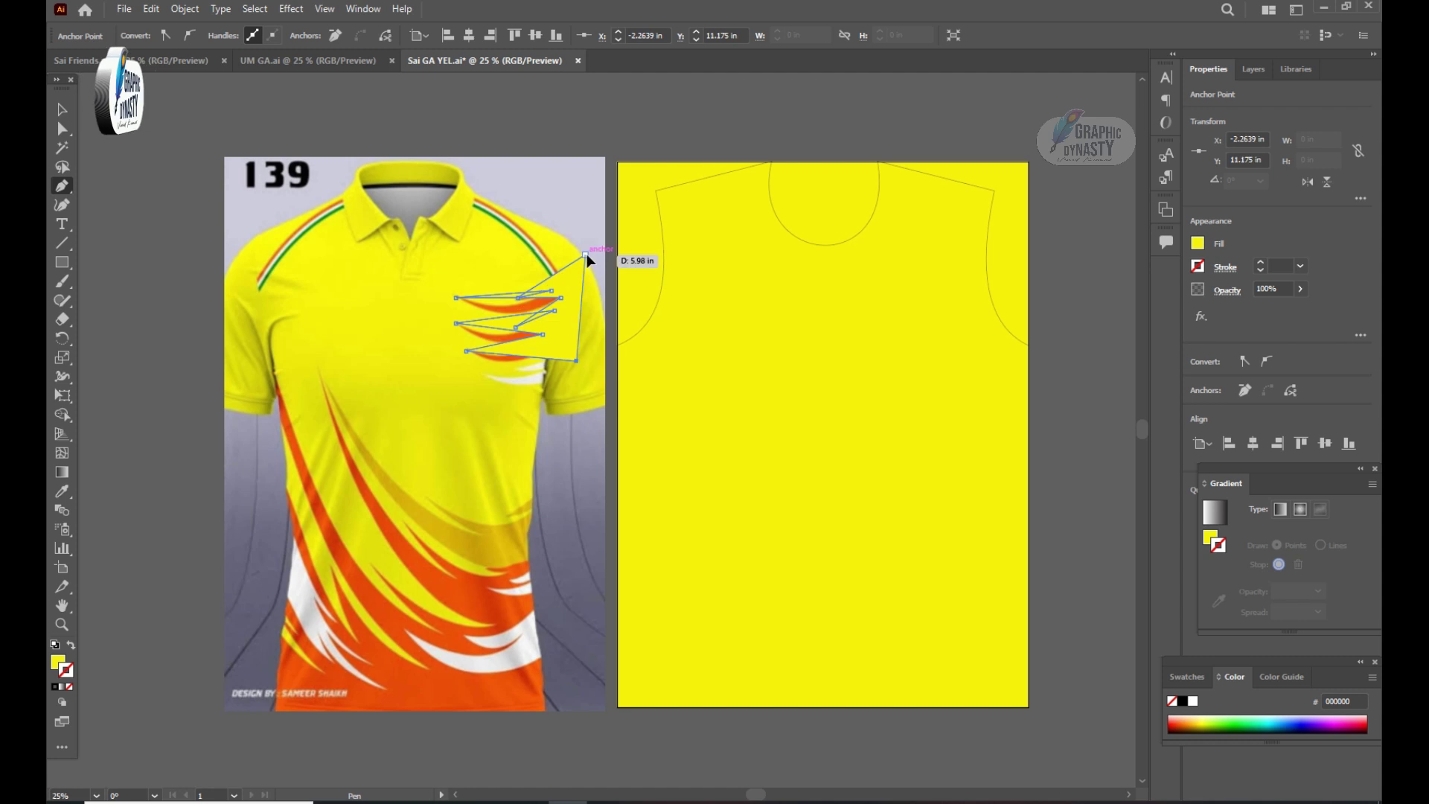
pyautogui.press('v')
pyautogui.click(70, 686)
pyautogui.press('a')
pyautogui.keyDown('alt'); pyautogui.scroll(5, 521, 387); pyautogui.keyUp('alt')
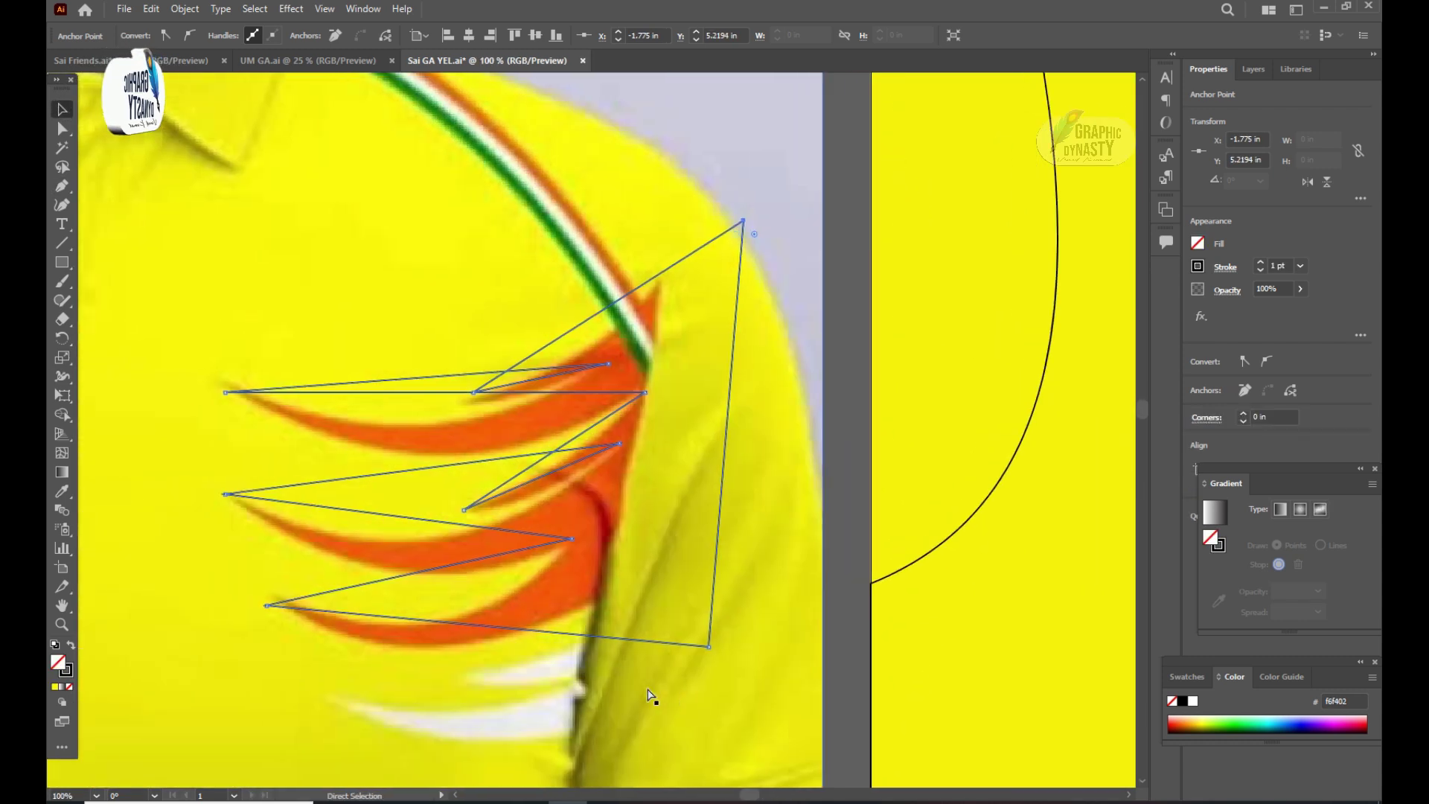
pyautogui.hscroll(-5, 651, 696)
# Bend each straight segment of the flame path into curves matching the reference flame
pyautogui.hotkey('shift', 'c')
pyautogui.moveTo(648, 620)
pyautogui.mouseDown()
pyautogui.moveTo(649, 649)
pyautogui.moveTo(681, 618)
pyautogui.mouseUp()
pyautogui.moveTo(639, 517); pyautogui.dragTo(637, 575)
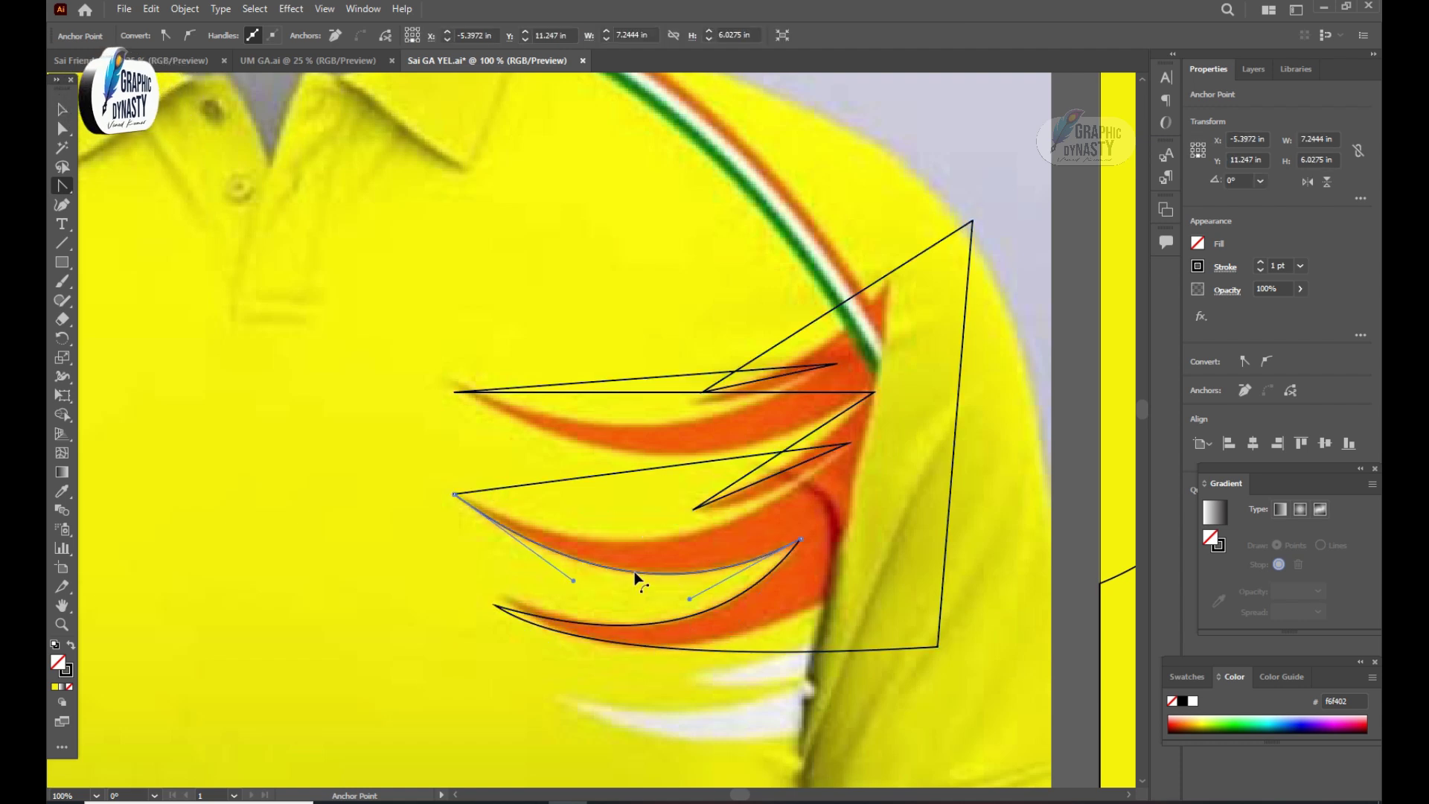
pyautogui.moveTo(776, 456); pyautogui.dragTo(775, 474)
pyautogui.moveTo(677, 395); pyautogui.dragTo(659, 453)
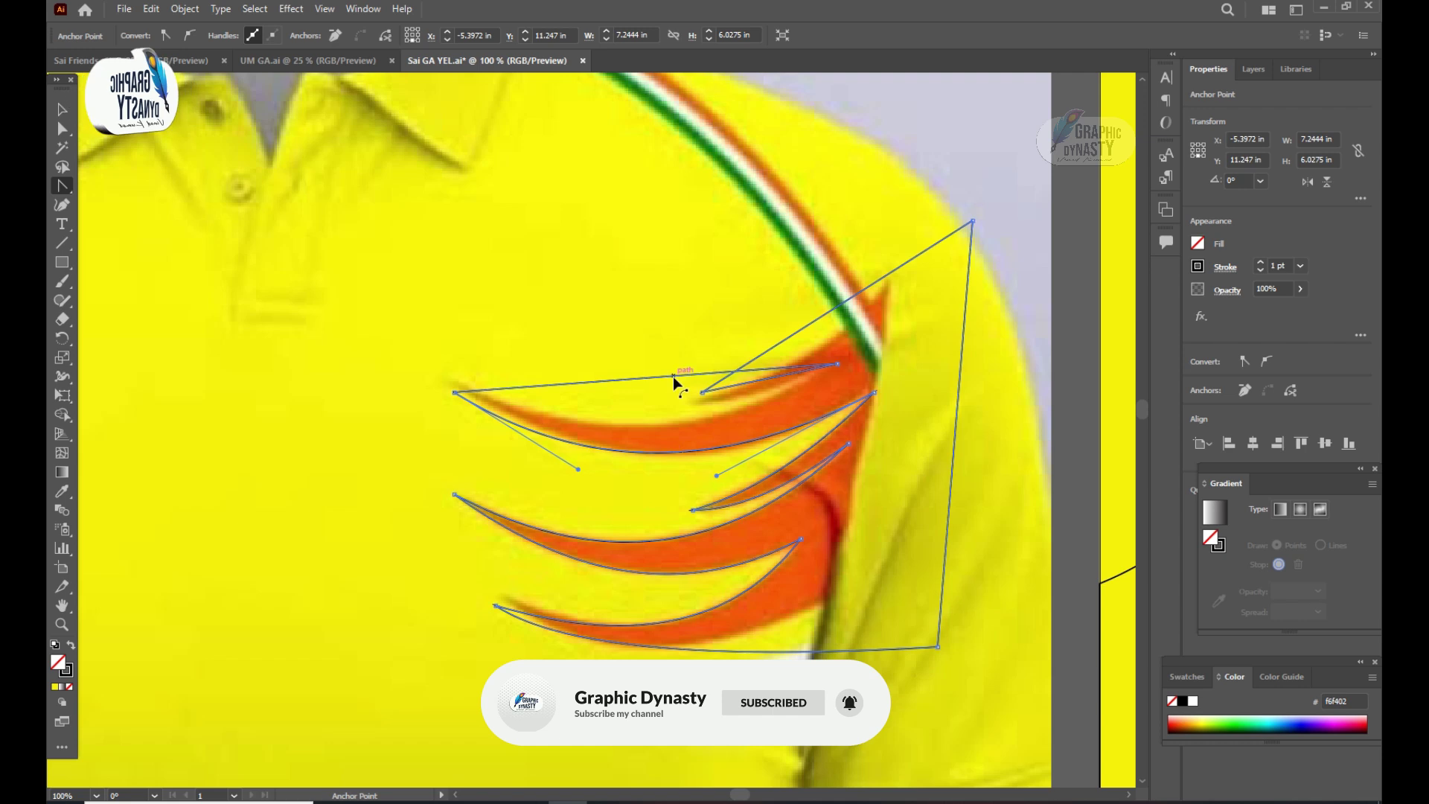
pyautogui.moveTo(672, 381); pyautogui.dragTo(682, 421)
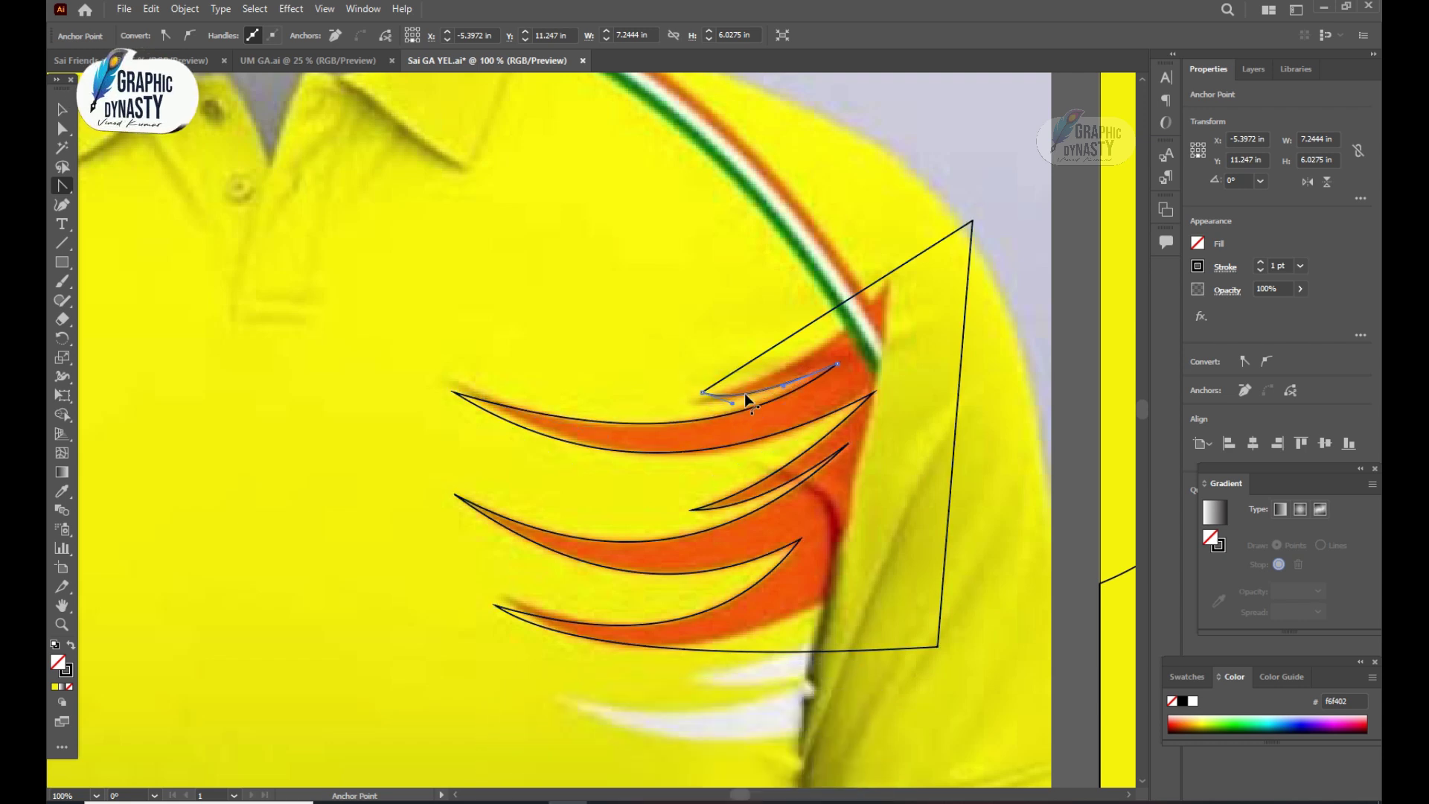
pyautogui.moveTo(778, 354); pyautogui.dragTo(786, 367)
# Fill the flame path with the orange sampled from the reference flame
pyautogui.click(63, 110)
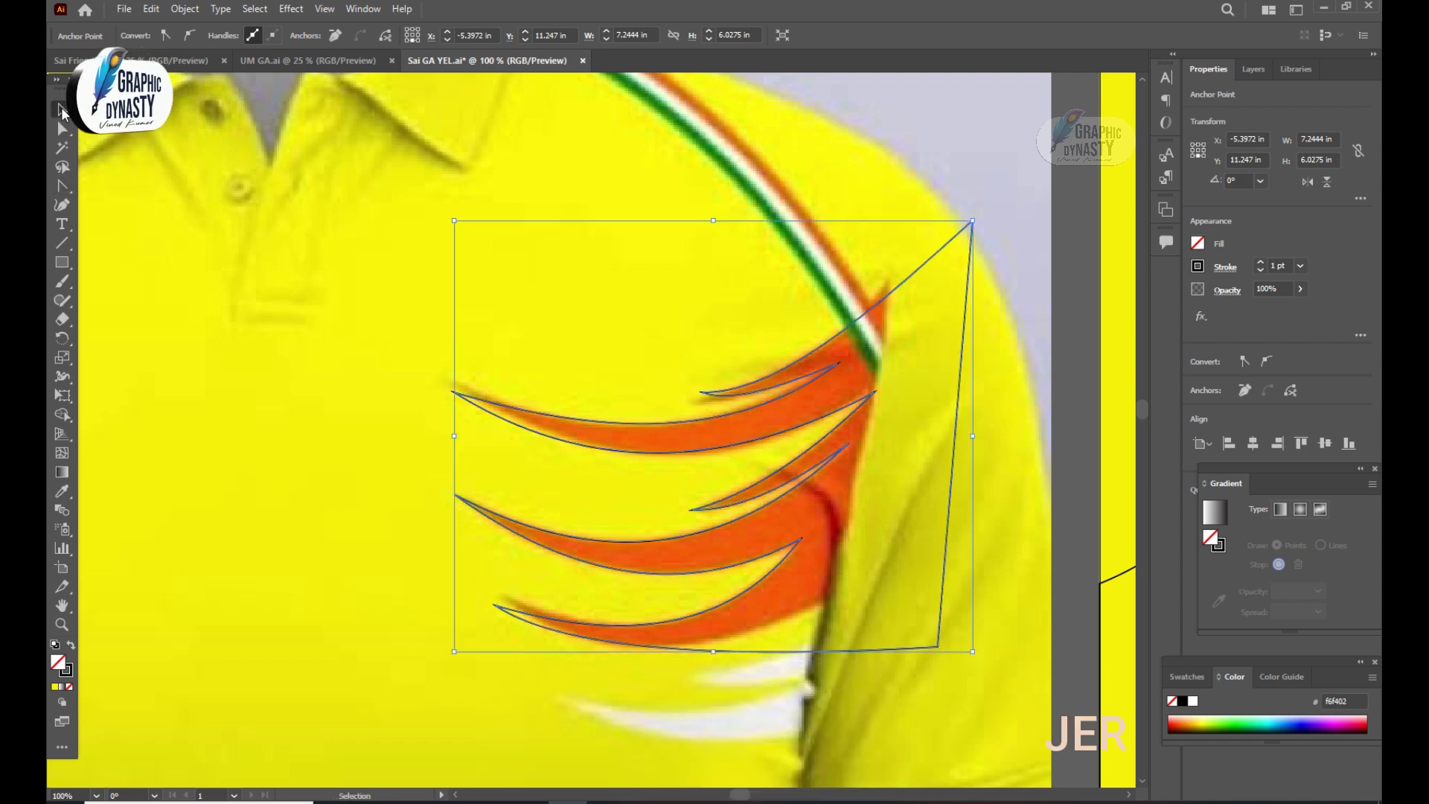
pyautogui.hotkey('ctrl', '-')
pyautogui.hotkey('ctrl', '-')
pyautogui.hotkey('ctrl', '-')
pyautogui.press('i')
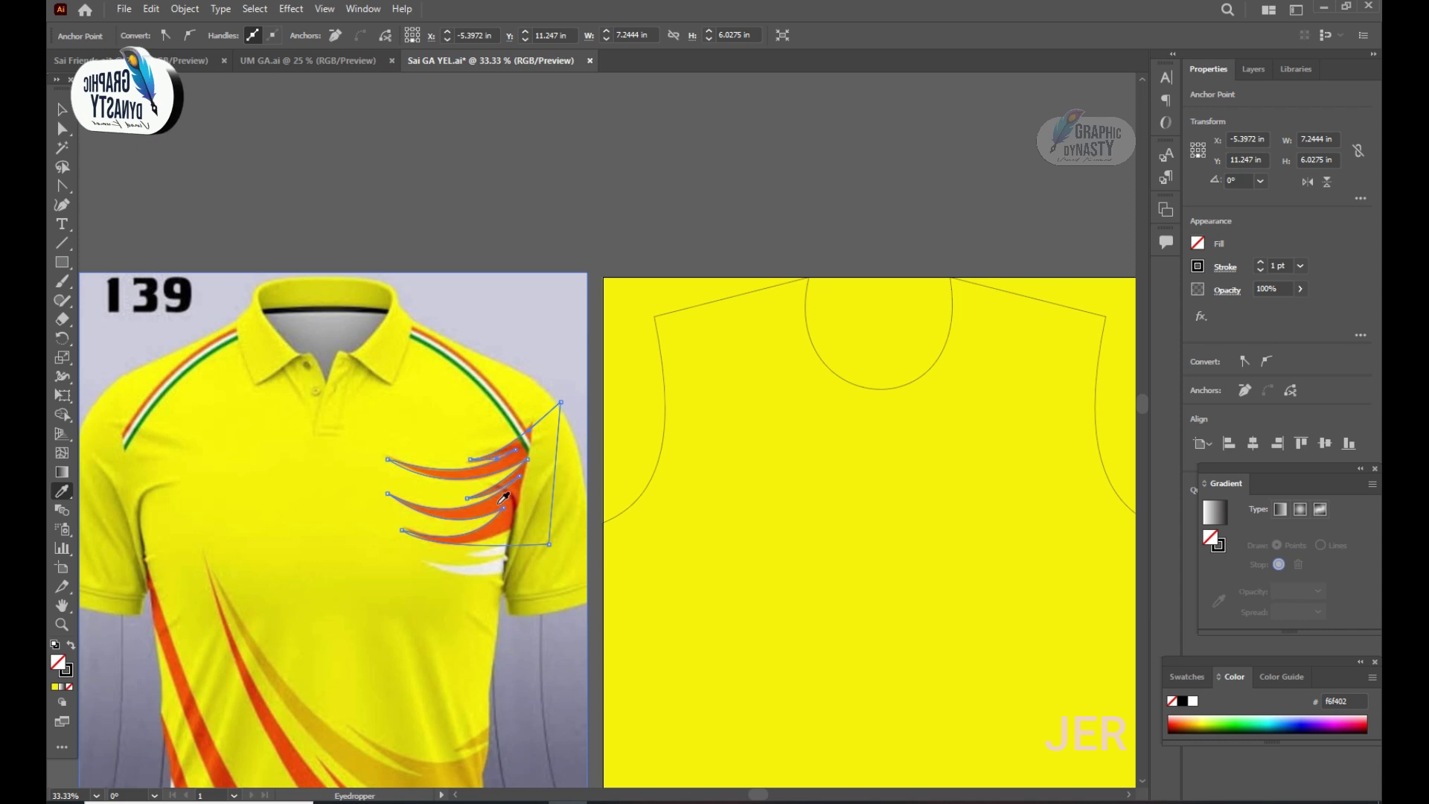
pyautogui.click(503, 497)
# Move and enlarge the orange flame onto the yellow panel, aligning its corner anchor with the right edge
pyautogui.press('v')
pyautogui.moveTo(514, 506); pyautogui.dragTo(913, 446)
pyautogui.hotkey('ctrl', '-')
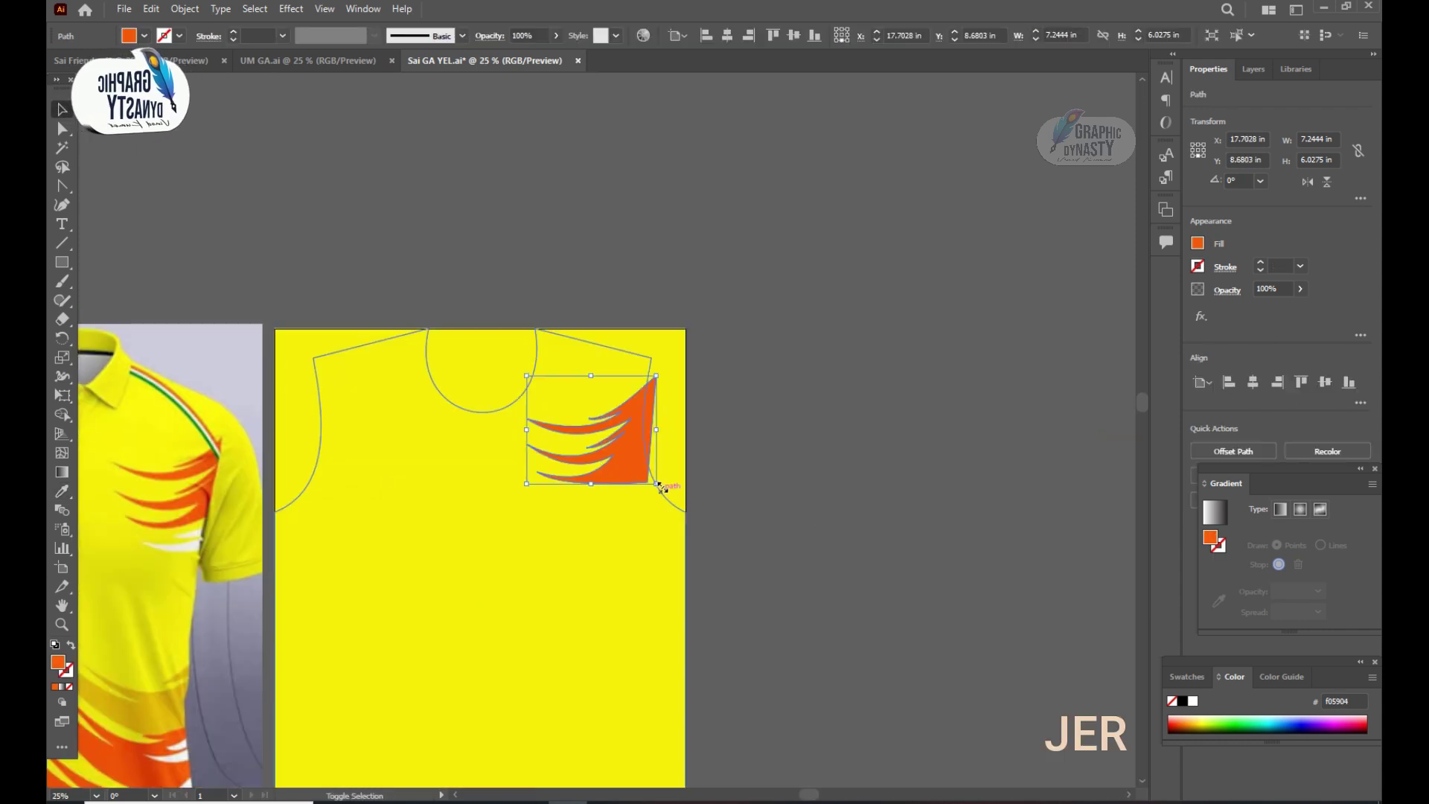
pyautogui.moveTo(660, 485); pyautogui.dragTo(686, 508)
pyautogui.moveTo(654, 466)
pyautogui.mouseDown()
pyautogui.moveTo(680, 466)
pyautogui.moveTo(700, 511)
pyautogui.mouseUp()
pyautogui.press('a')
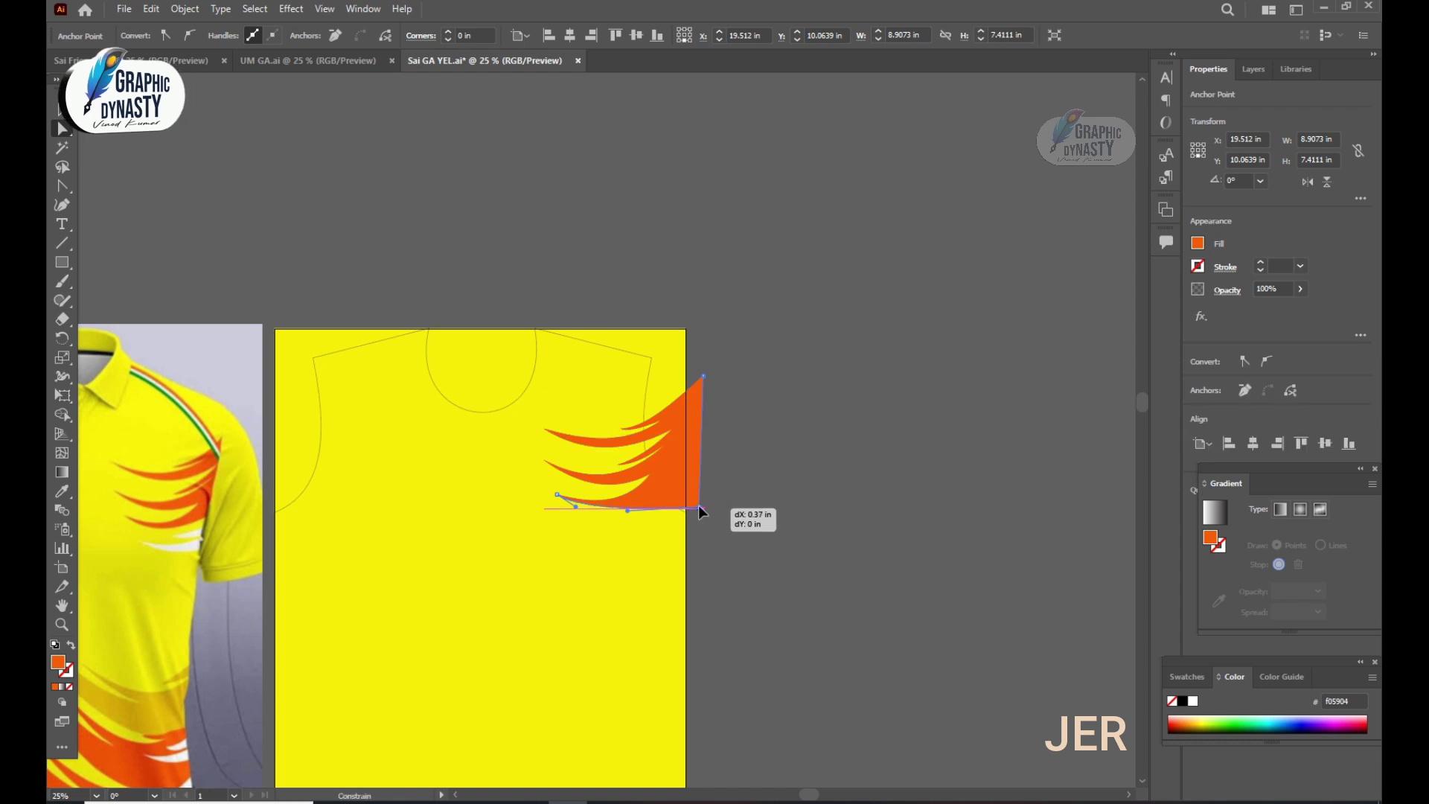
pyautogui.hscroll(-5, 745, 476)
pyautogui.moveTo(904, 450); pyautogui.dragTo(891, 449)
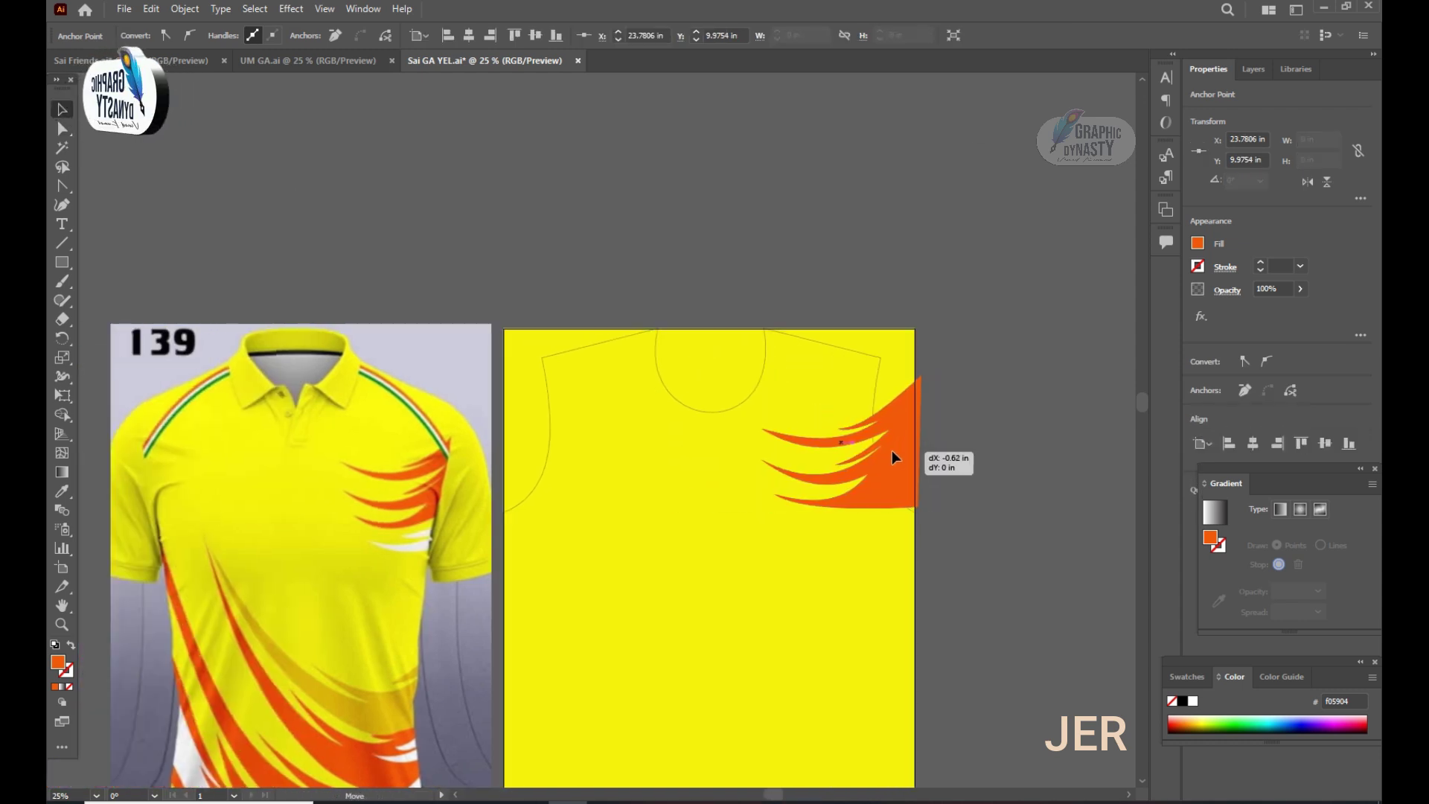
pyautogui.press('v')
pyautogui.click(954, 248)
pyautogui.hscroll(-2, 954, 248)
pyautogui.scroll(-2, 954, 249)
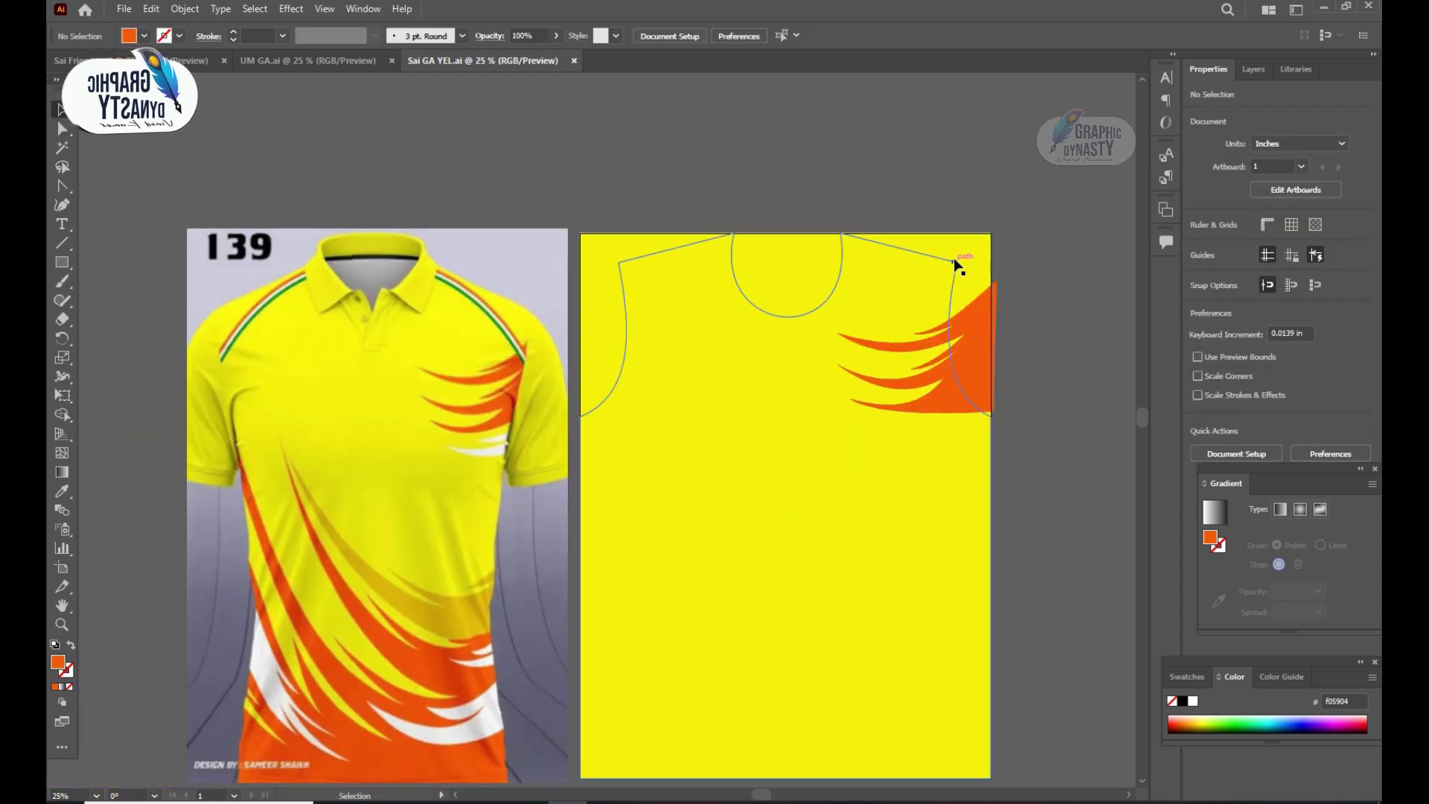
# Trace a closed swoosh outline from the reference shoulder and curve its lower edge
pyautogui.click(61, 185)
pyautogui.hotkey('ctrl', '+')
pyautogui.hotkey('ctrl', '+')
pyautogui.hotkey('ctrl', '+')
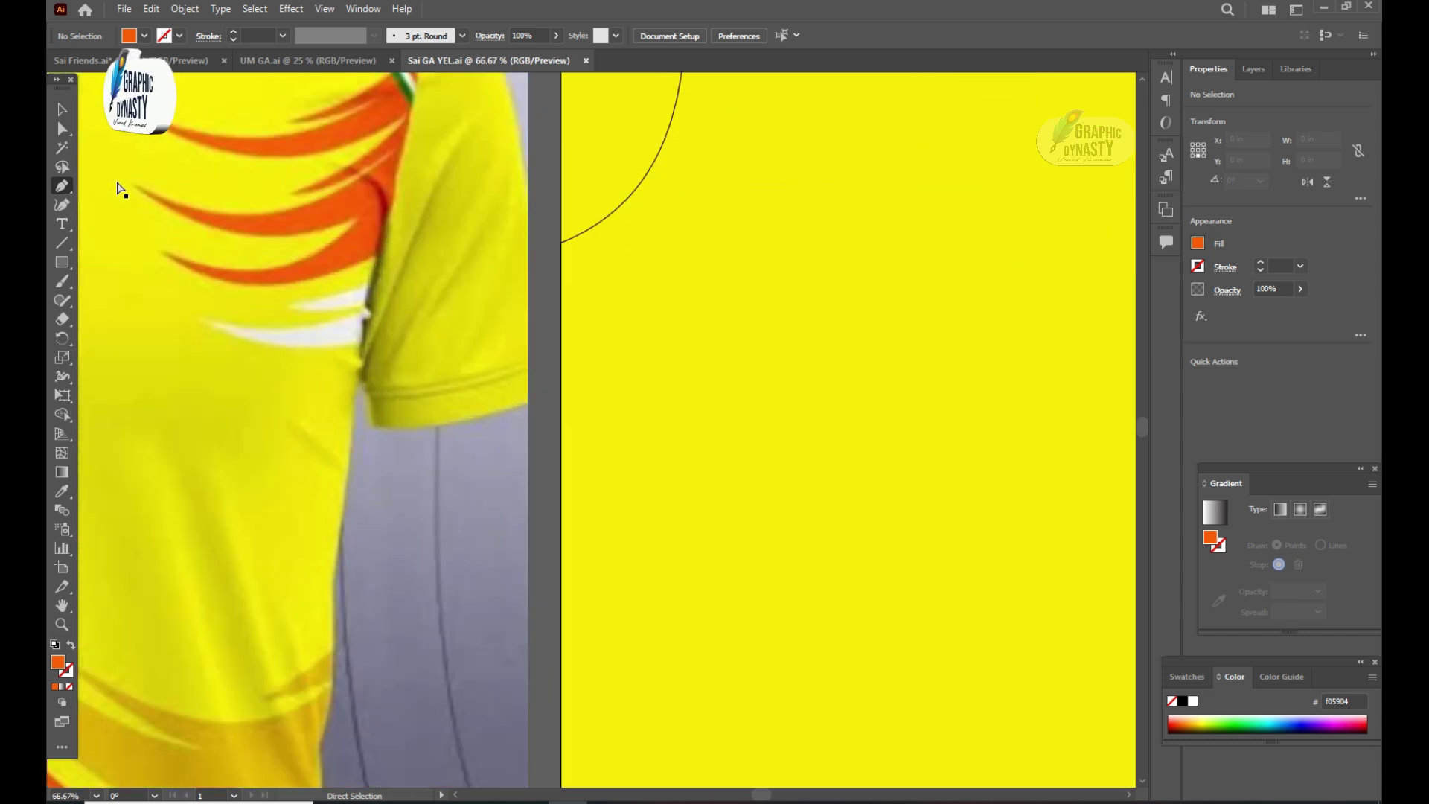
pyautogui.hscroll(-3, 118, 188)
pyautogui.click(592, 272)
pyautogui.click(551, 305)
pyautogui.click(423, 305)
pyautogui.click(328, 318)
pyautogui.click(605, 343)
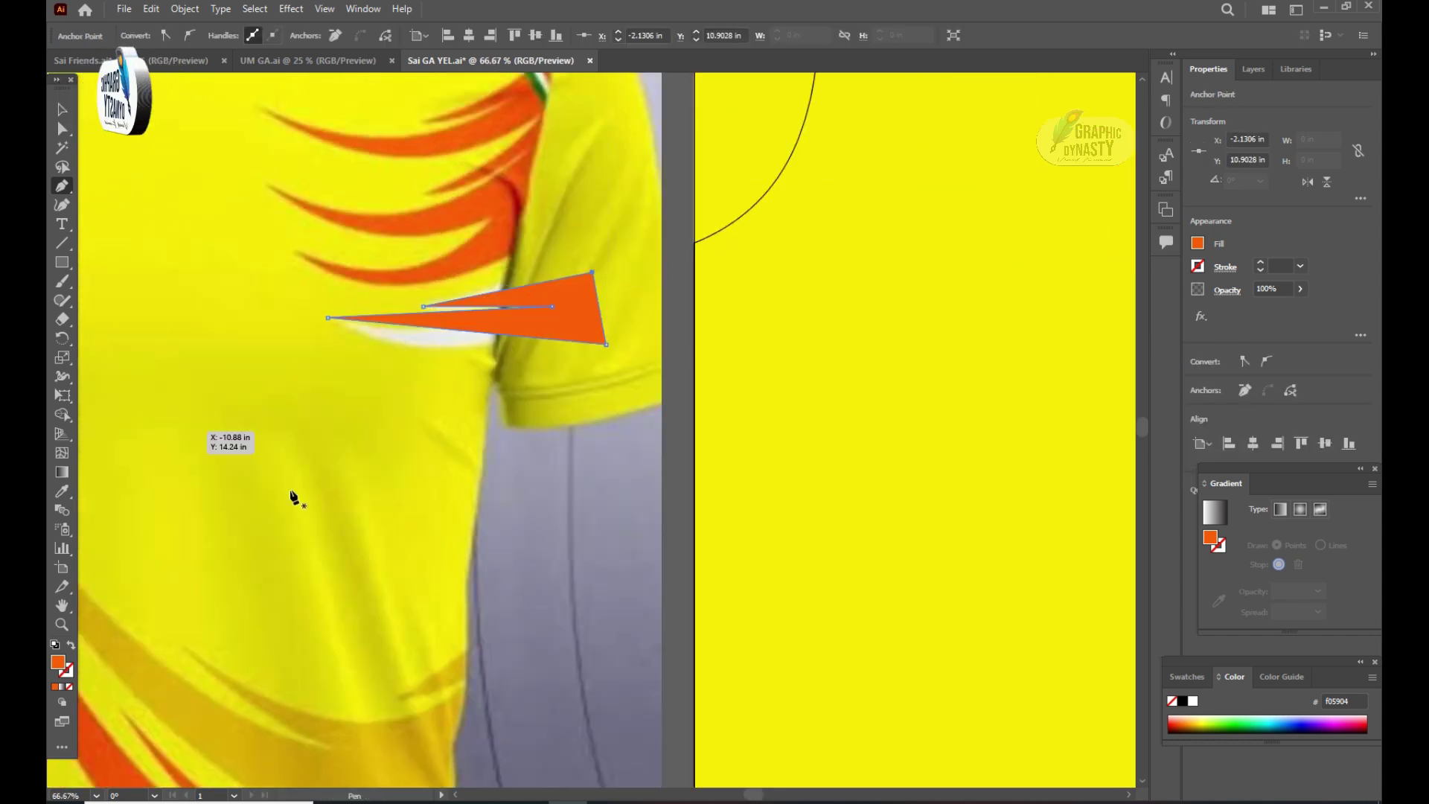
pyautogui.moveTo(439, 327); pyautogui.dragTo(436, 326)
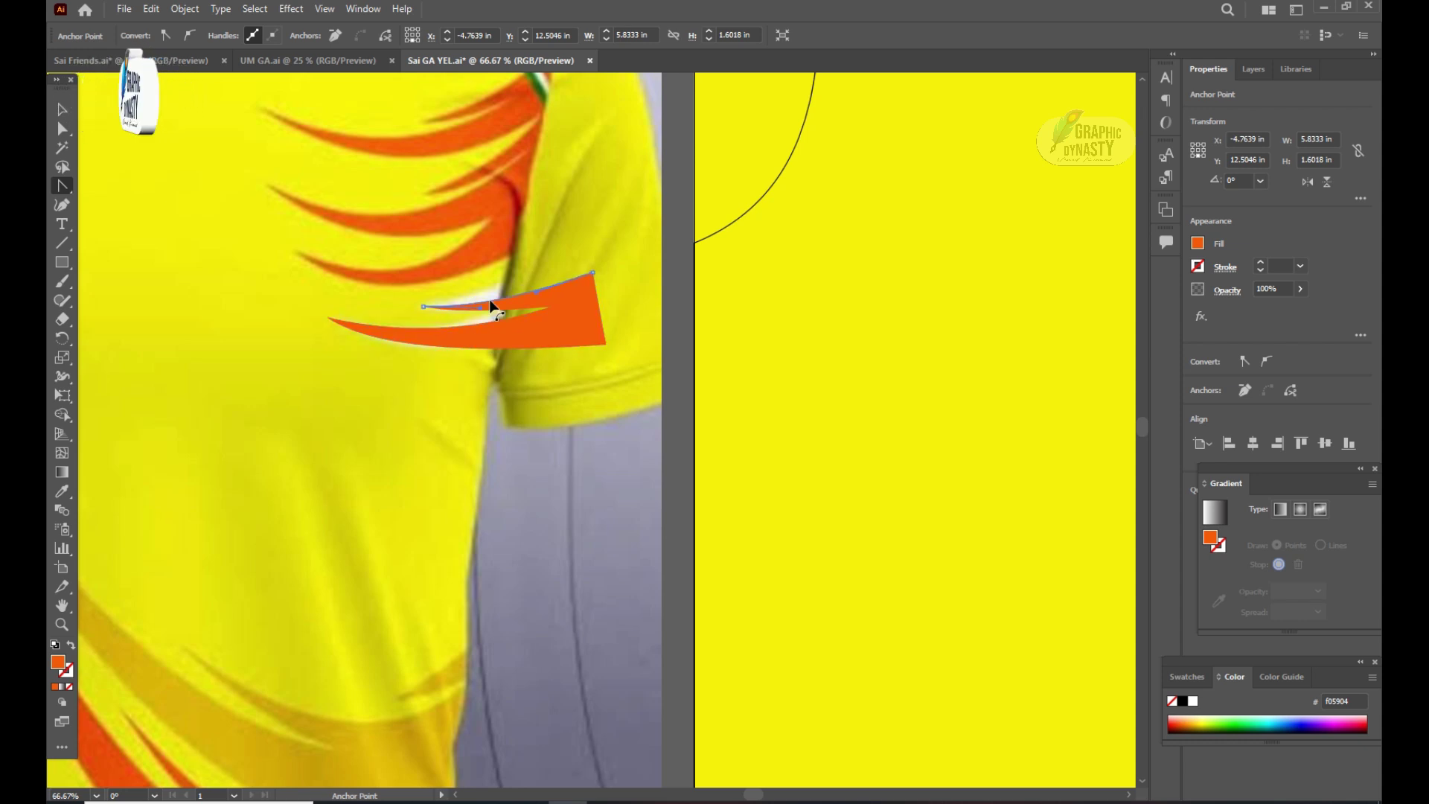
# Move the swoosh onto the panel below the orange flames and fill it white
pyautogui.click(73, 115)
pyautogui.scroll(-3, 648, 440)
pyautogui.scroll(1, 527, 446)
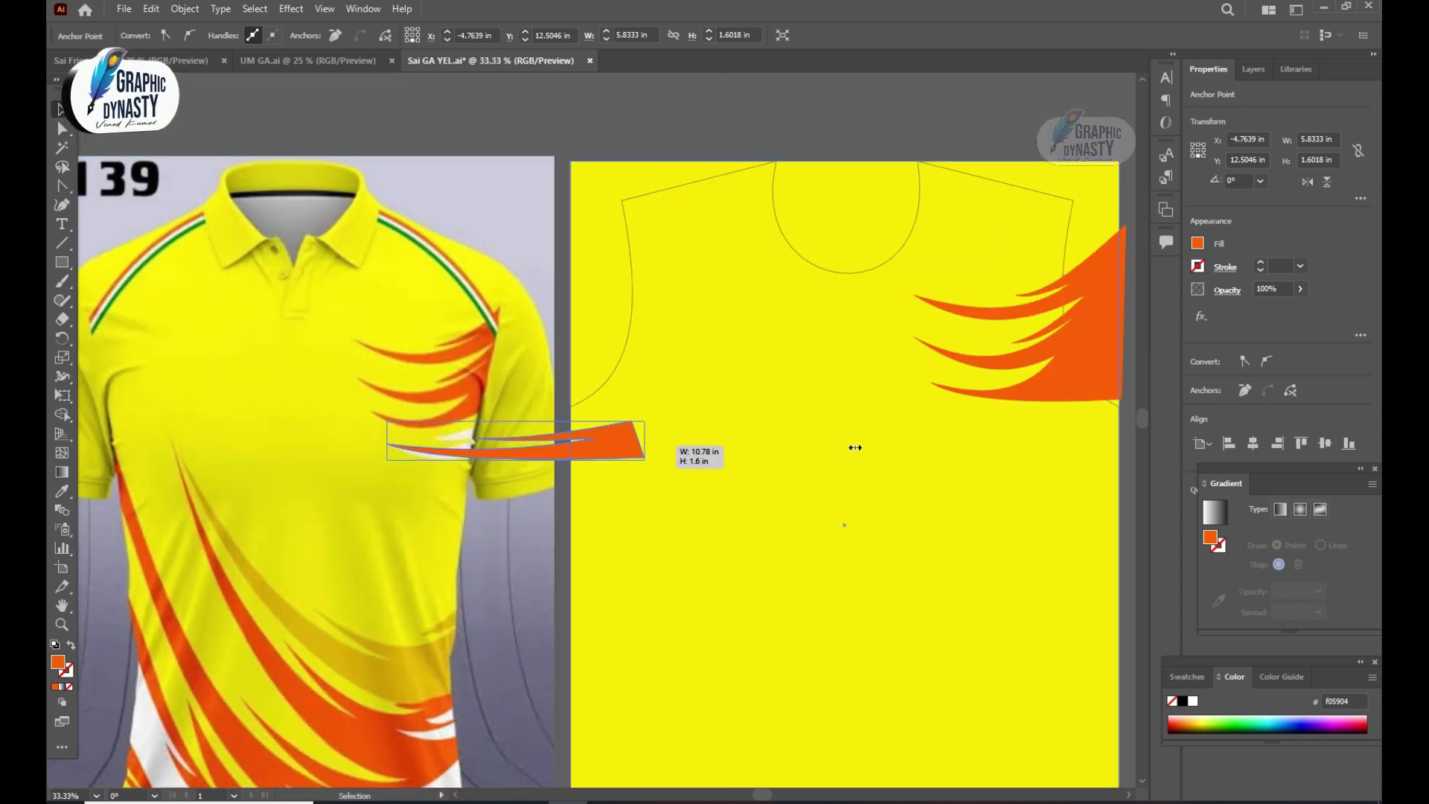
pyautogui.moveTo(527, 447); pyautogui.dragTo(952, 436)
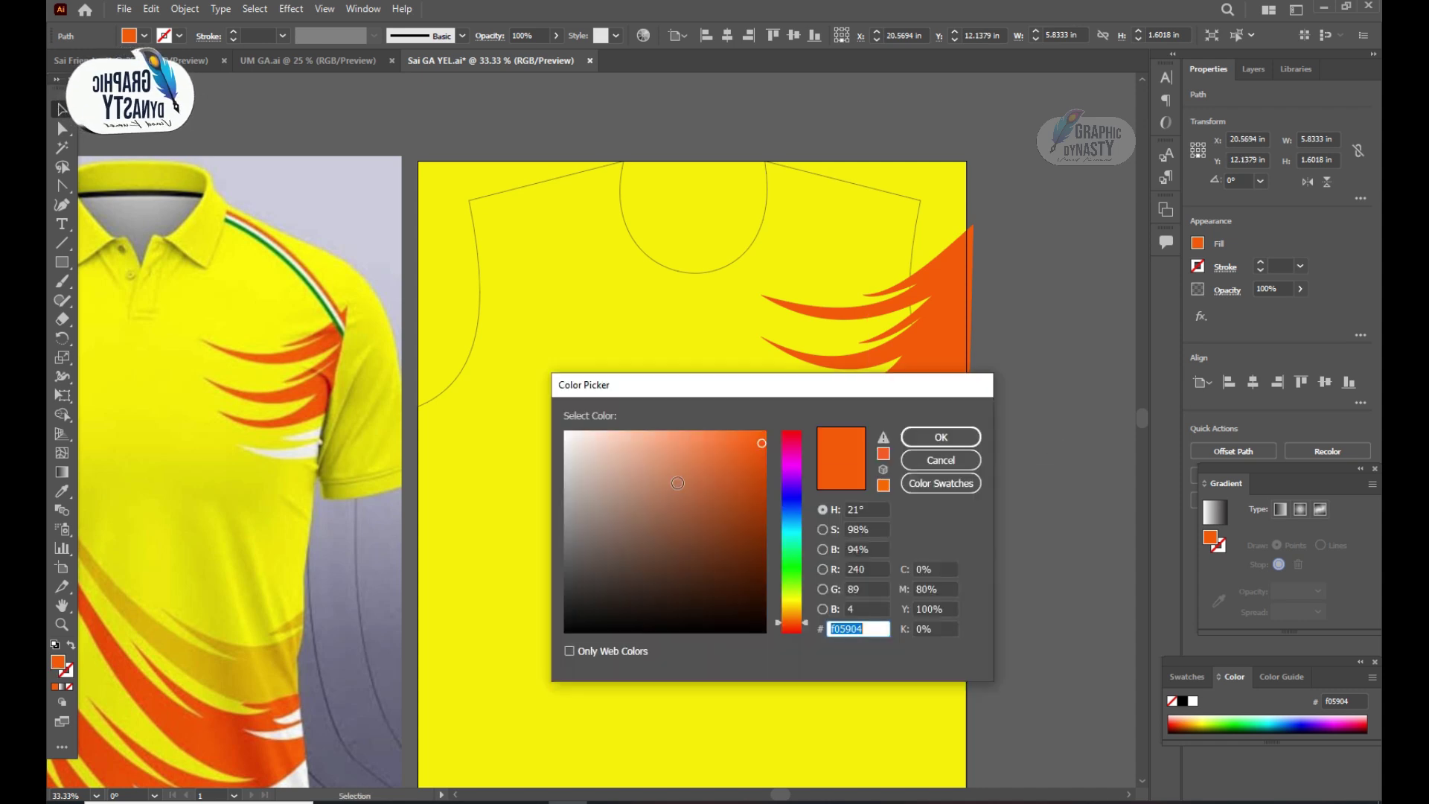
pyautogui.click(940, 437)
pyautogui.click(485, 118)
pyautogui.scroll(-1, 542, 134)
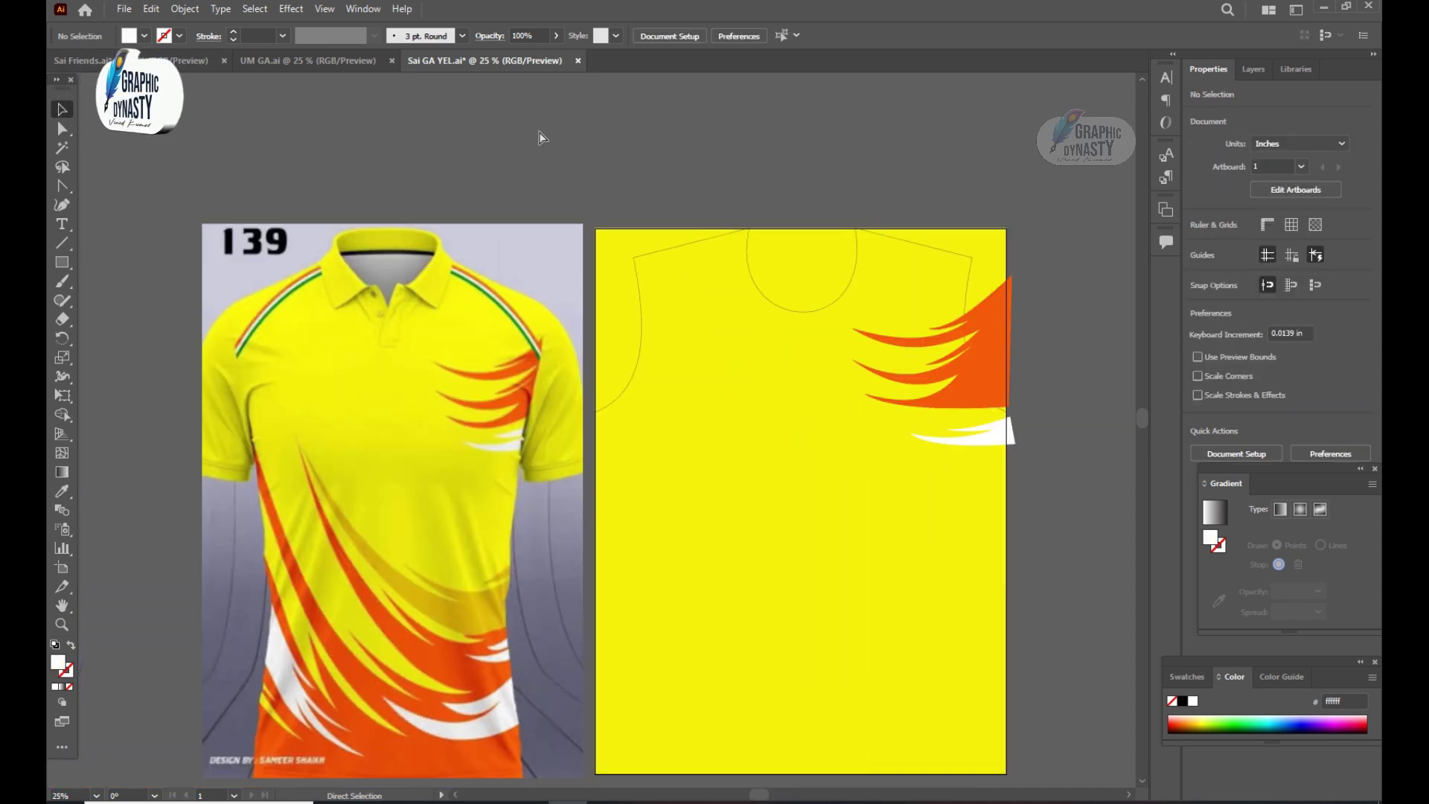
# Save the file, then draw a horizontal line across the panel top and bend it into an arc
pyautogui.hotkey('ctrl', 's')
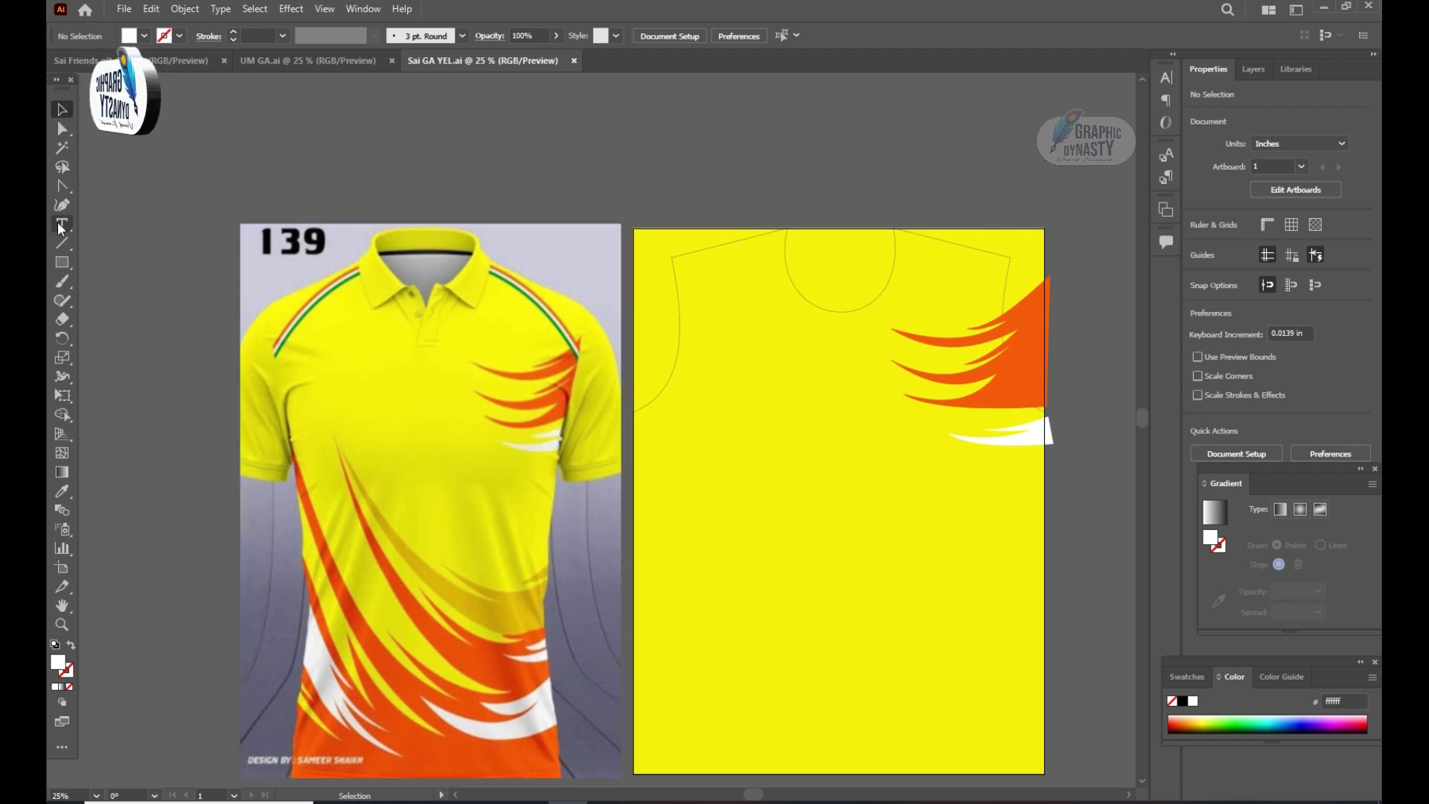
pyautogui.click(61, 243)
pyautogui.moveTo(633, 315); pyautogui.dragTo(1045, 315)
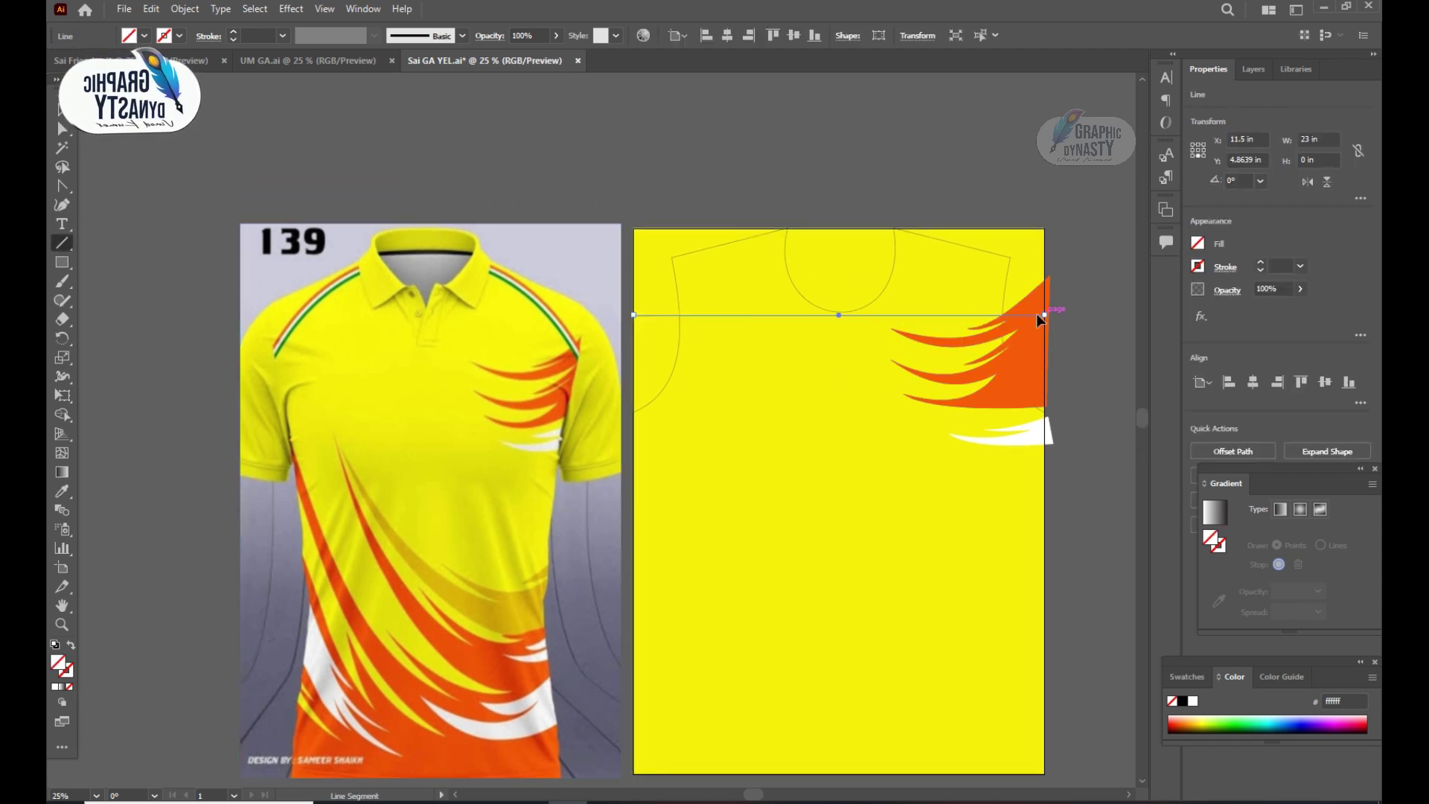
pyautogui.hotkey('shift', '`')
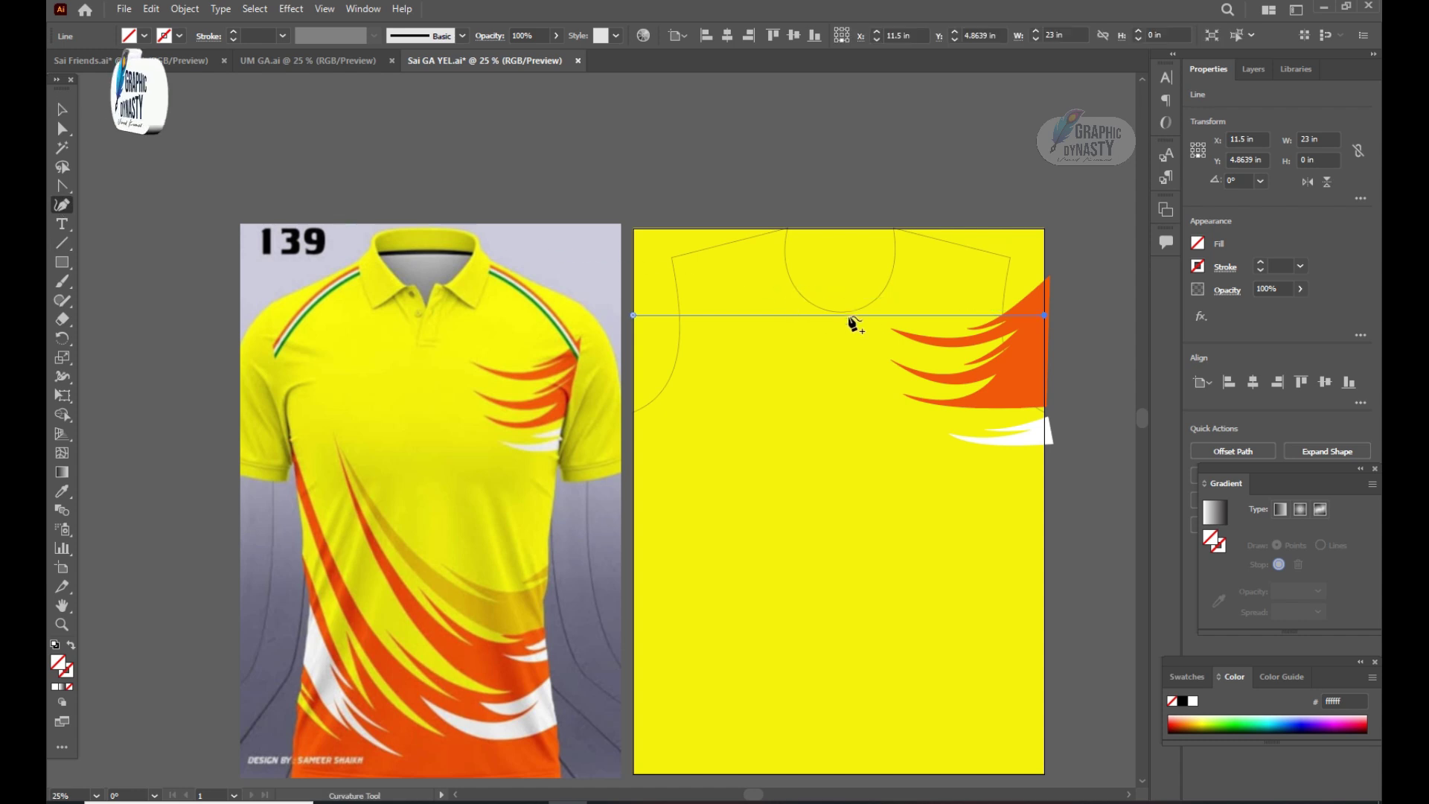
pyautogui.moveTo(852, 315); pyautogui.dragTo(847, 248)
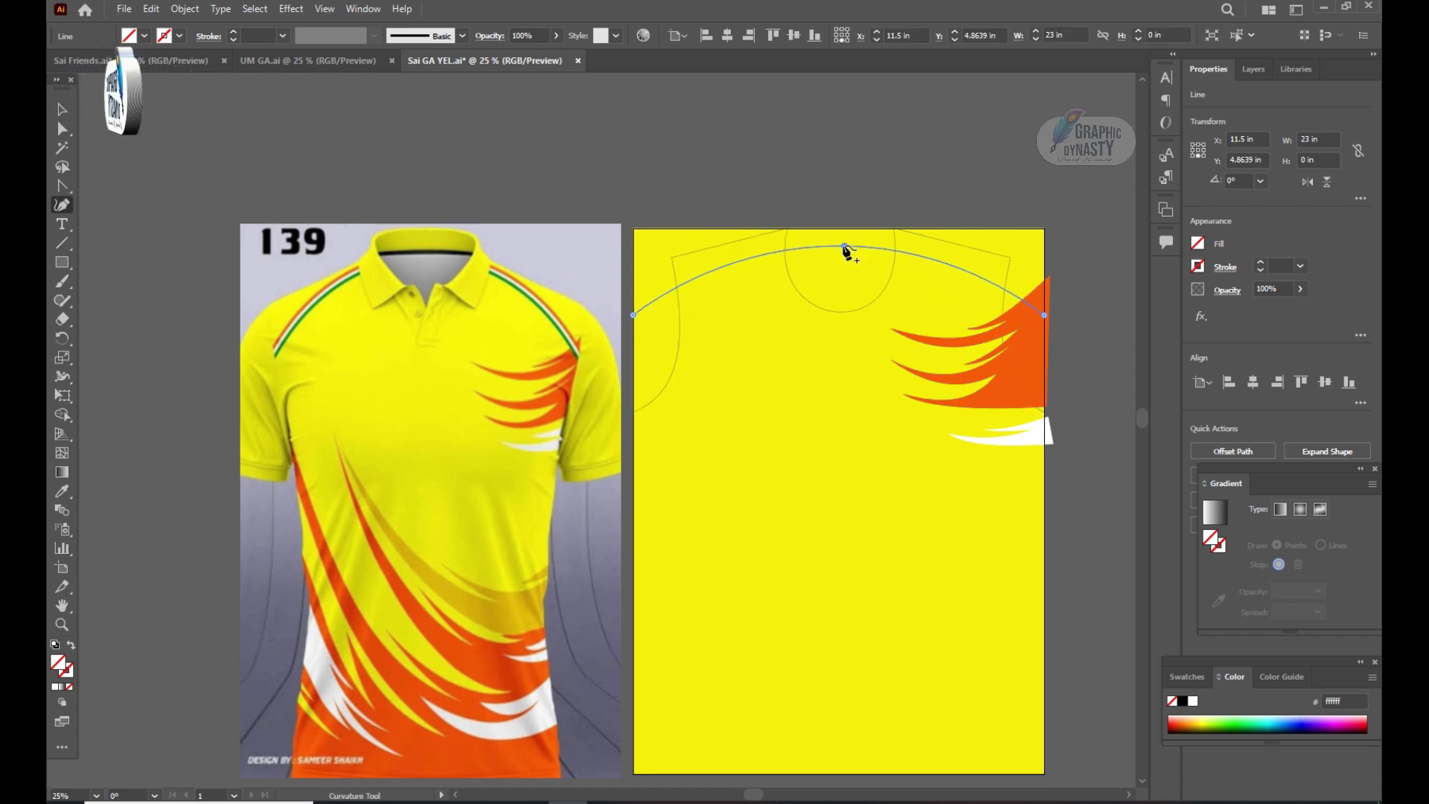
# Give the arc the flame's orange stroke at 11 pt weight
pyautogui.press('v')
pyautogui.click(103, 725)
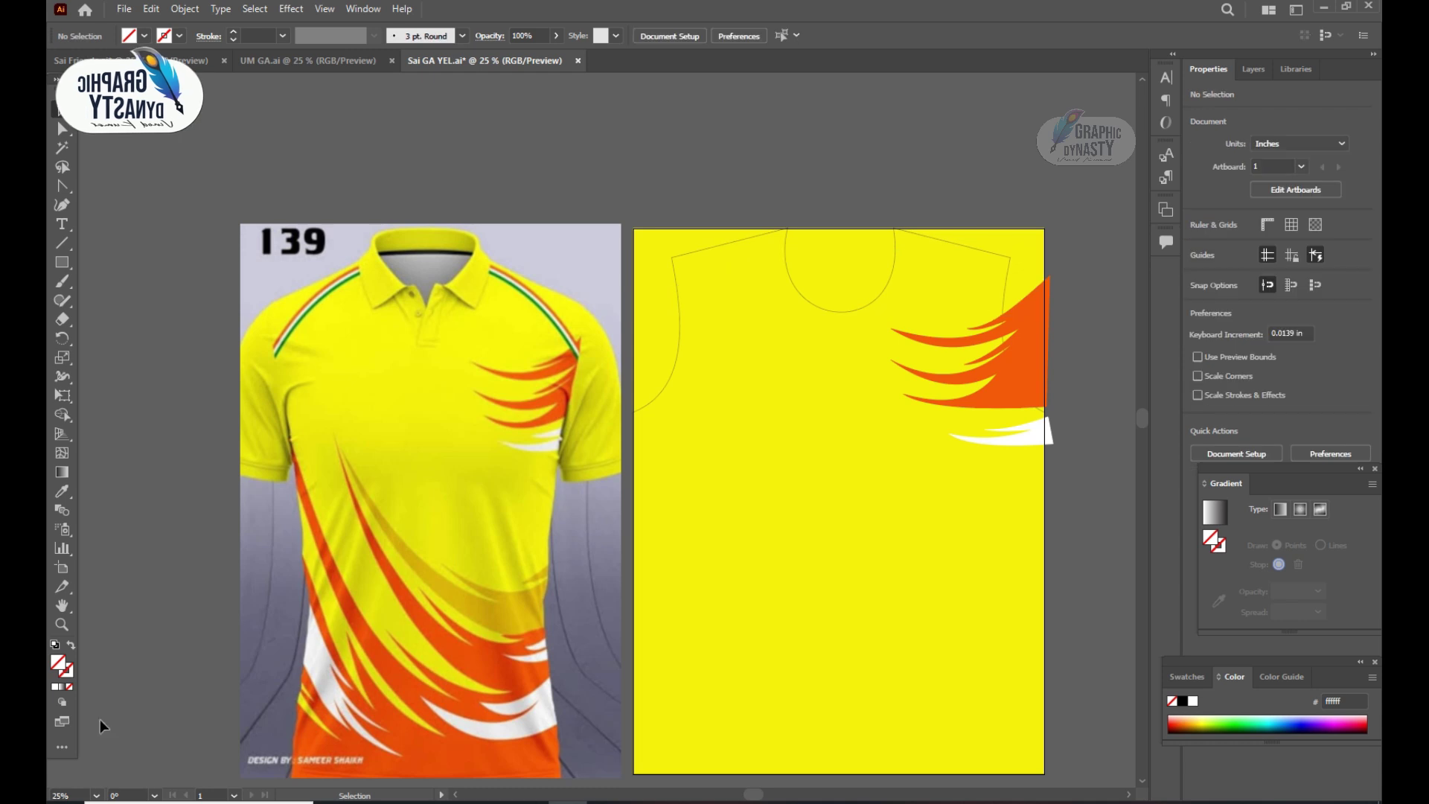
pyautogui.click(1016, 356)
pyautogui.doubleClick(58, 662)
pyautogui.click(940, 433)
pyautogui.click(806, 253)
pyautogui.doubleClick(66, 674)
pyautogui.click(941, 437)
pyautogui.click(257, 35)
pyautogui.write('11')
pyautogui.press('Return')
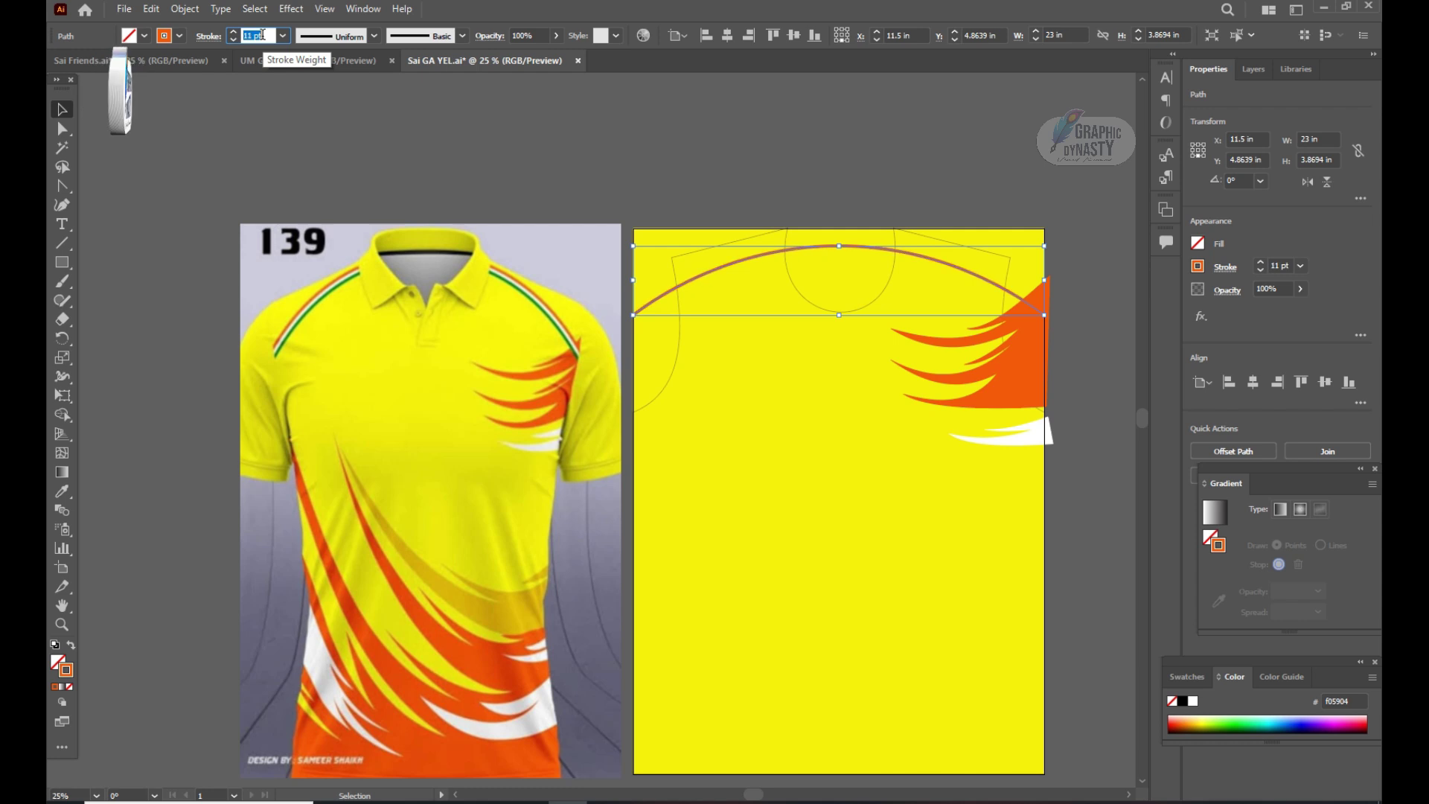
# Duplicate the arc just below the original and make the copy's stroke white
pyautogui.moveTo(883, 246); pyautogui.dragTo(915, 272)
pyautogui.doubleClick(66, 670)
pyautogui.click(566, 432)
pyautogui.click(940, 437)
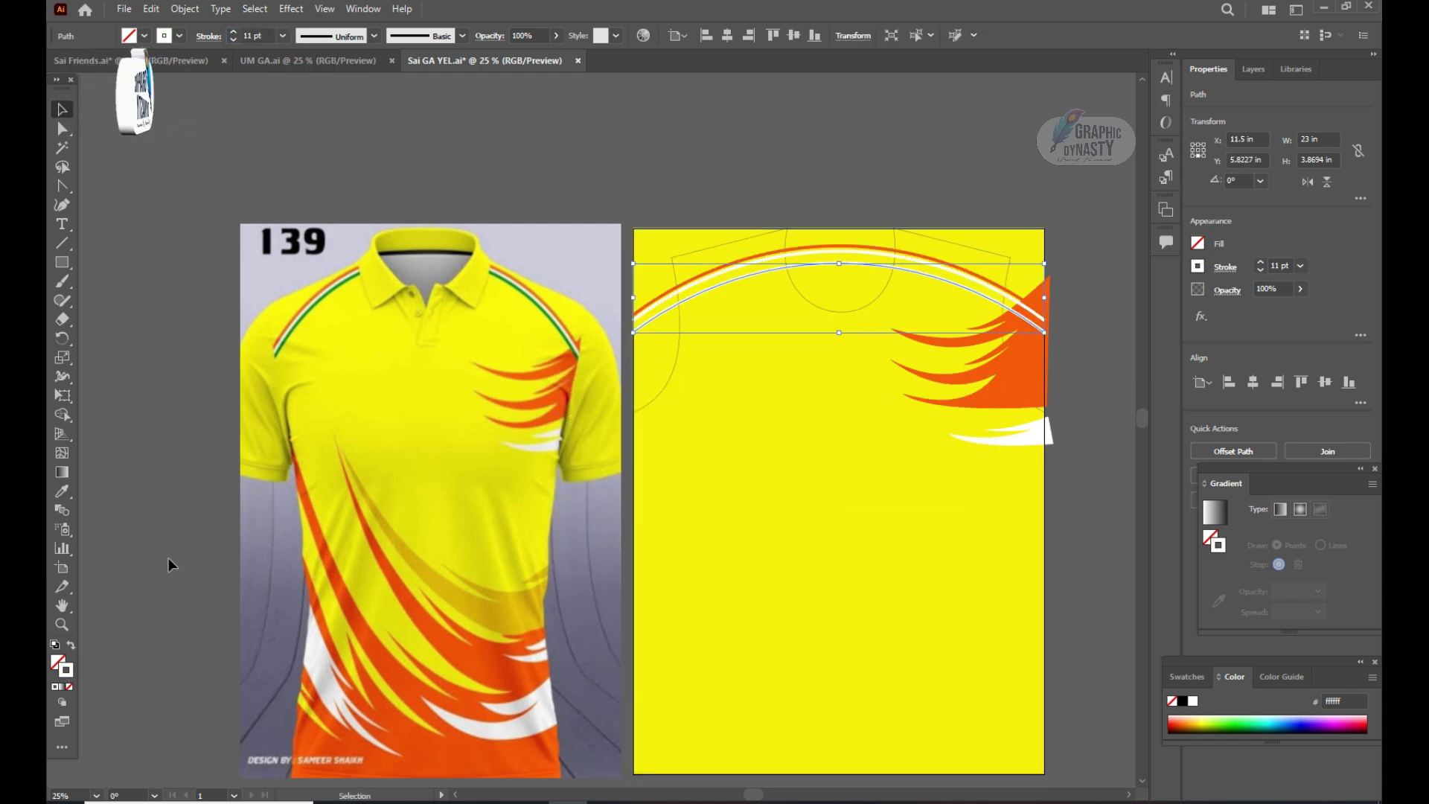
pyautogui.hotkey('ctrl', 'shift', 'a')
pyautogui.press('i')
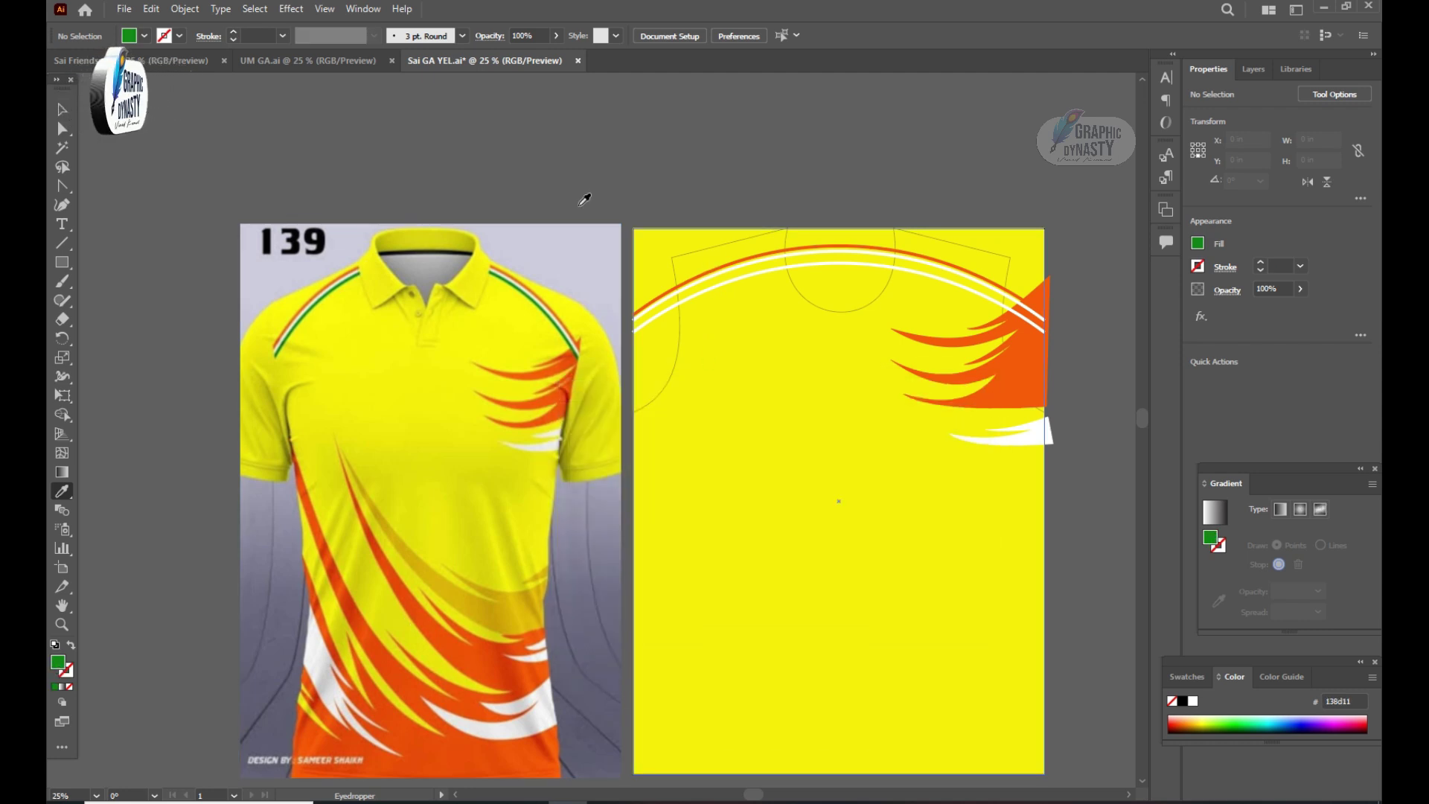
# Set the third arc's stroke colour to green 138d11
pyautogui.click(729, 255)
pyautogui.click(55, 686)
pyautogui.press('a')
pyautogui.doubleClick(66, 669)
pyautogui.write('138d11')
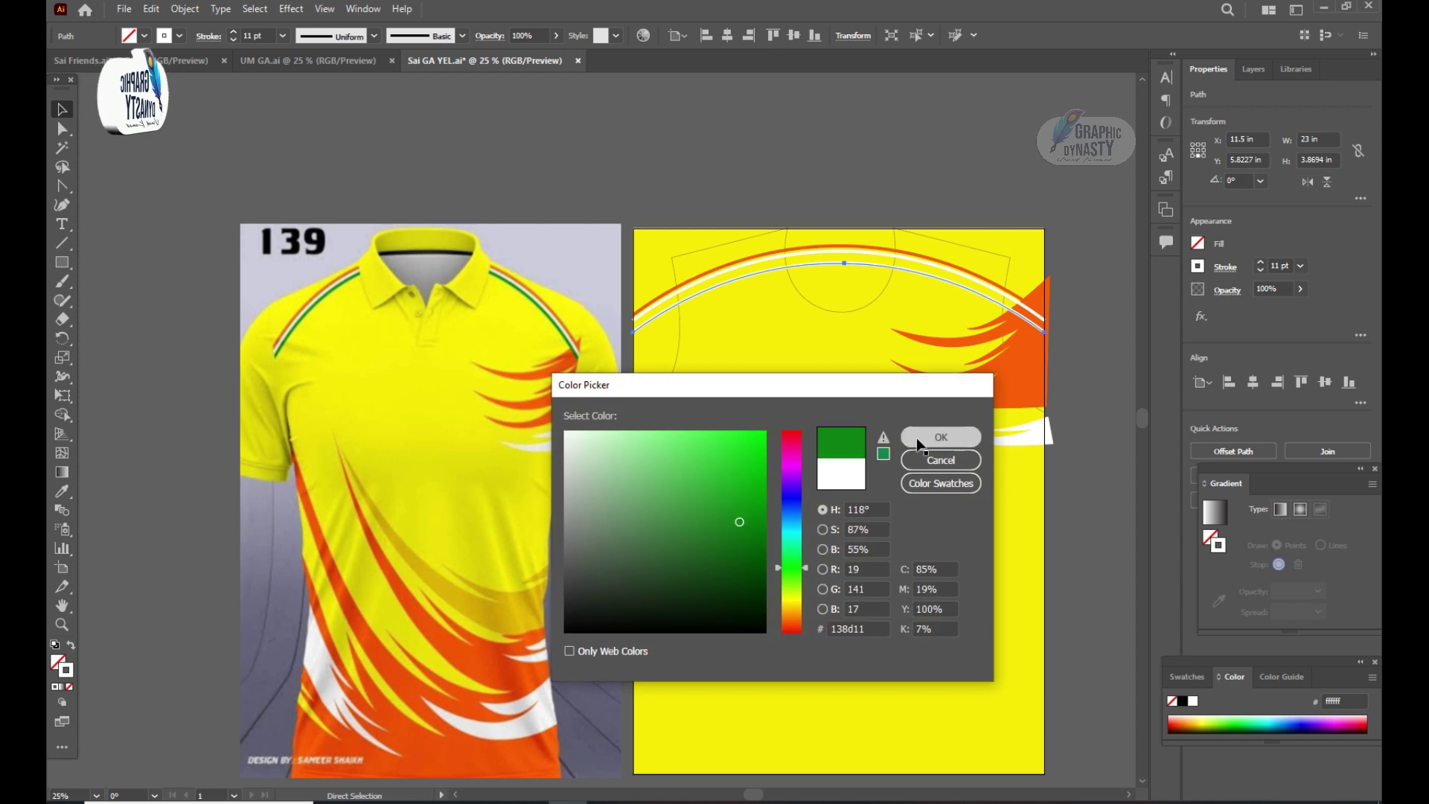
pyautogui.click(931, 436)
pyautogui.click(854, 195)
# Move the green arc up toward the white band below the orange arc
pyautogui.click(826, 257)
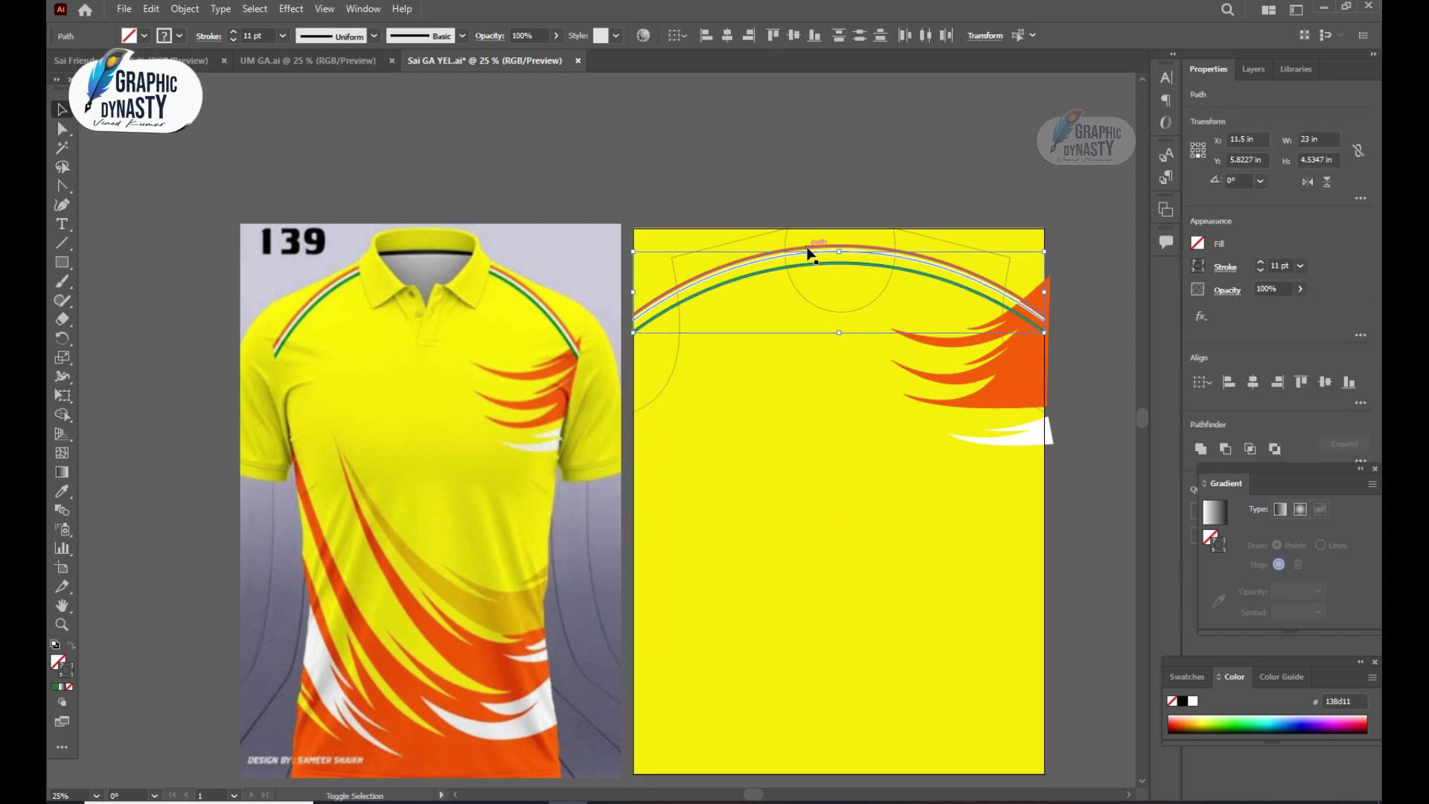
pyautogui.click(872, 119)
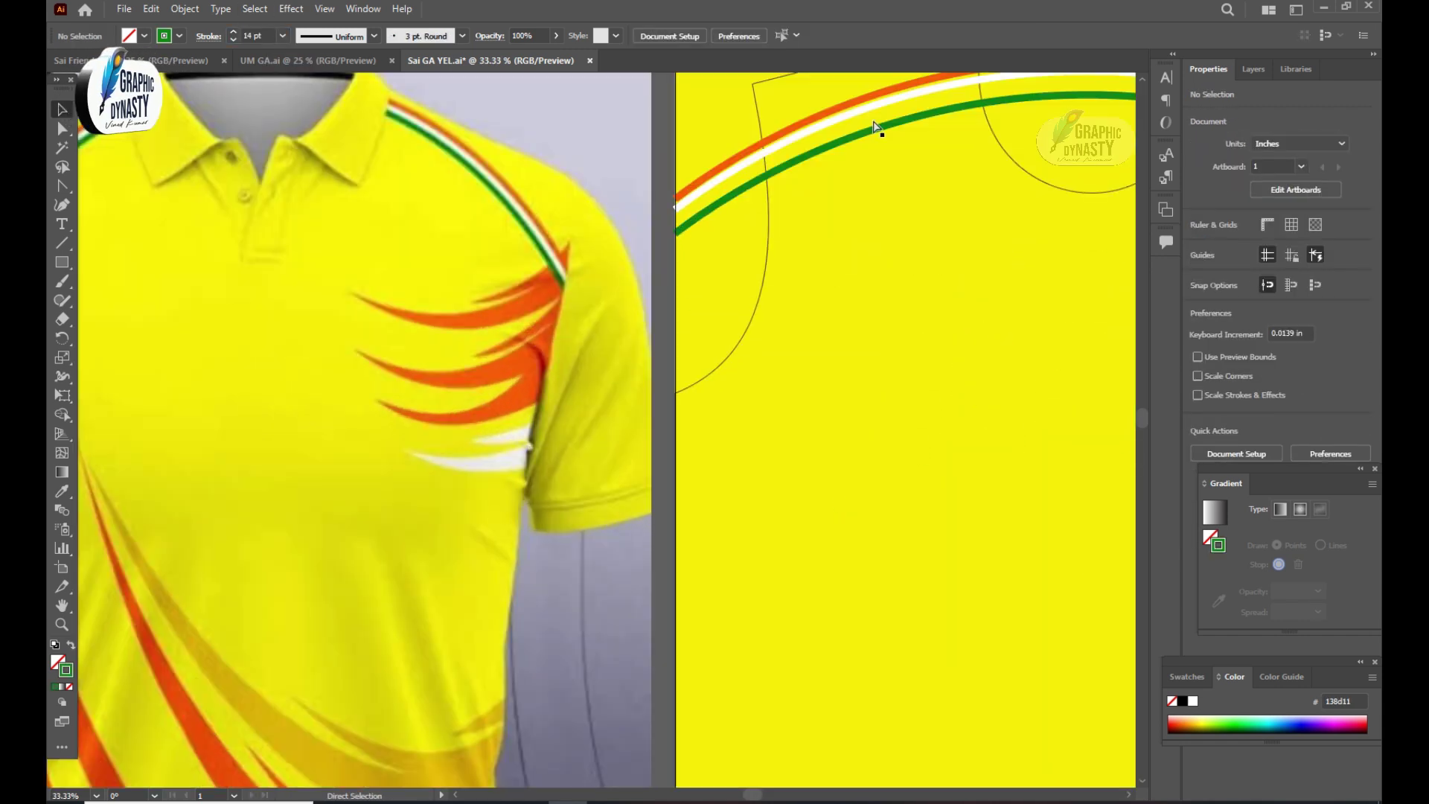
pyautogui.scroll(2, 876, 123)
pyautogui.moveTo(825, 262); pyautogui.dragTo(811, 236)
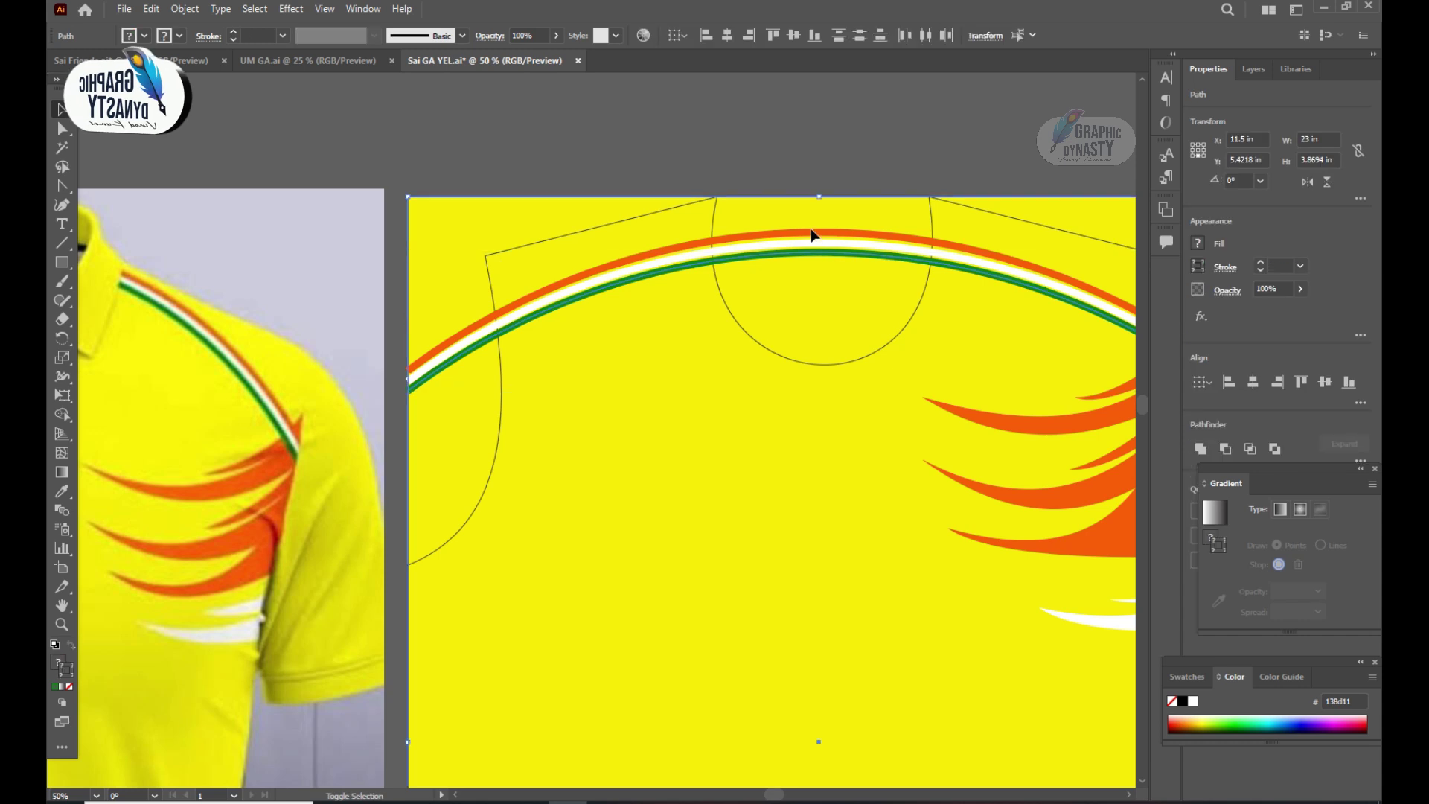
pyautogui.click(398, 376)
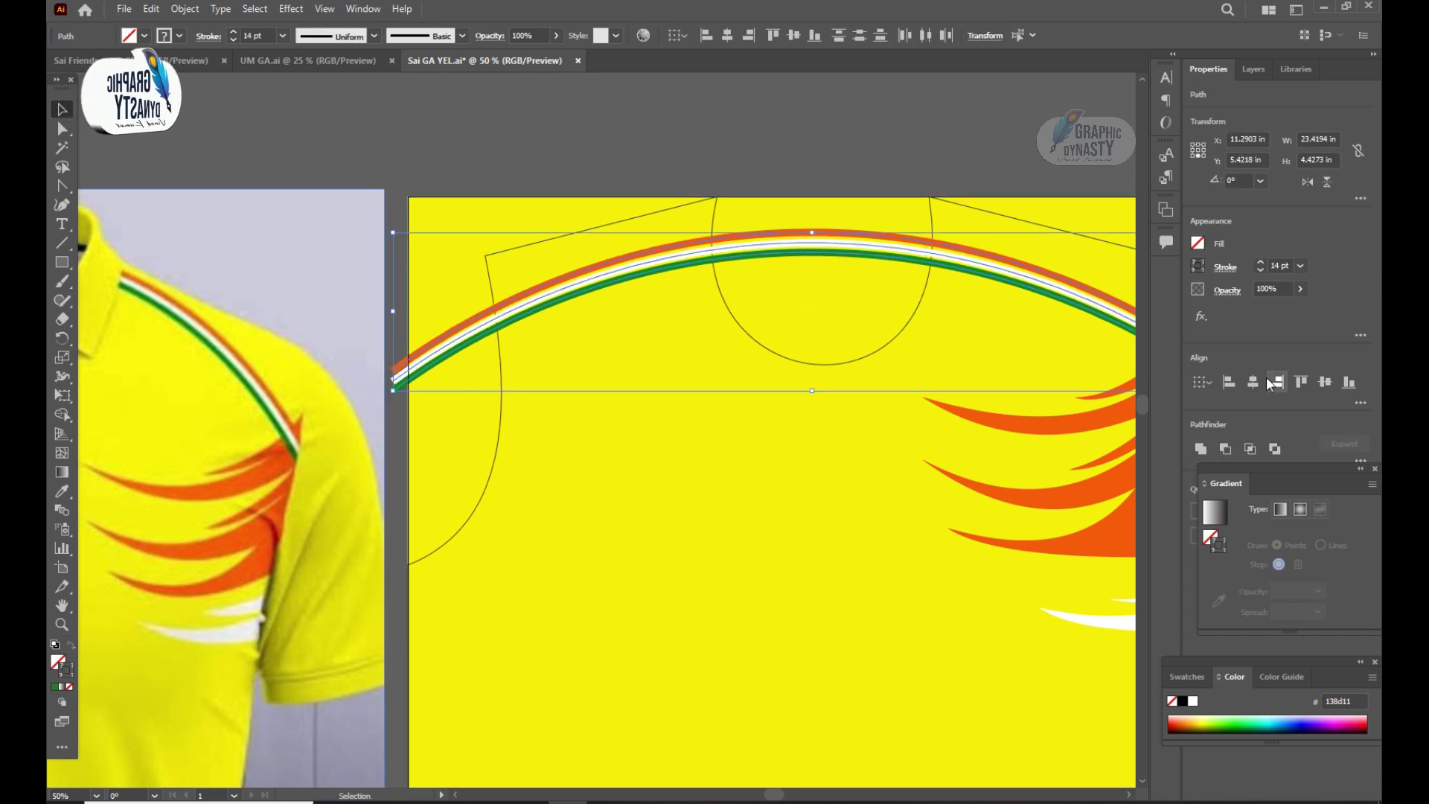
pyautogui.hscroll(3, 883, 154)
pyautogui.click(629, 141)
pyautogui.scroll(1, 629, 141)
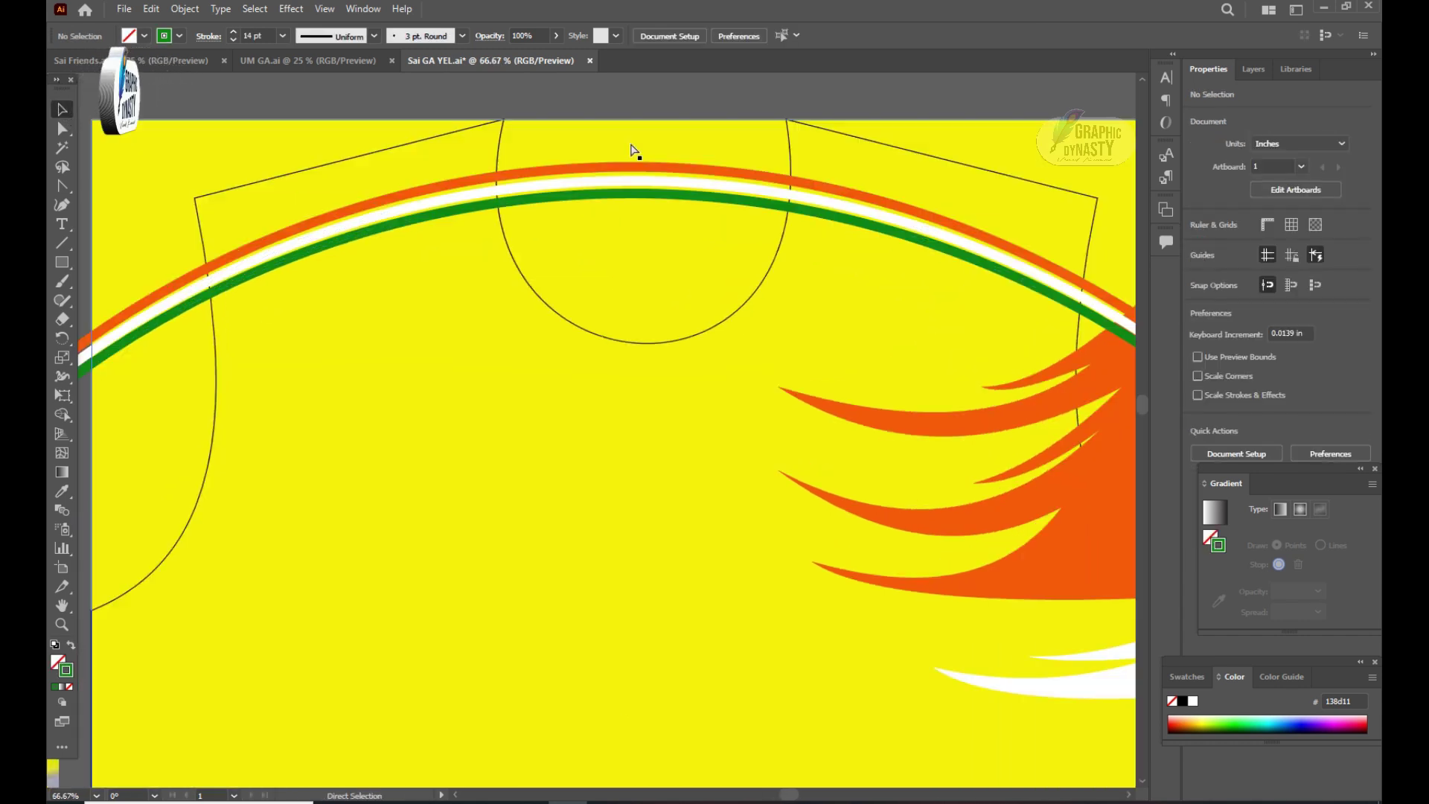
pyautogui.scroll(1, 629, 141)
pyautogui.hotkey('alt', 'Tab')
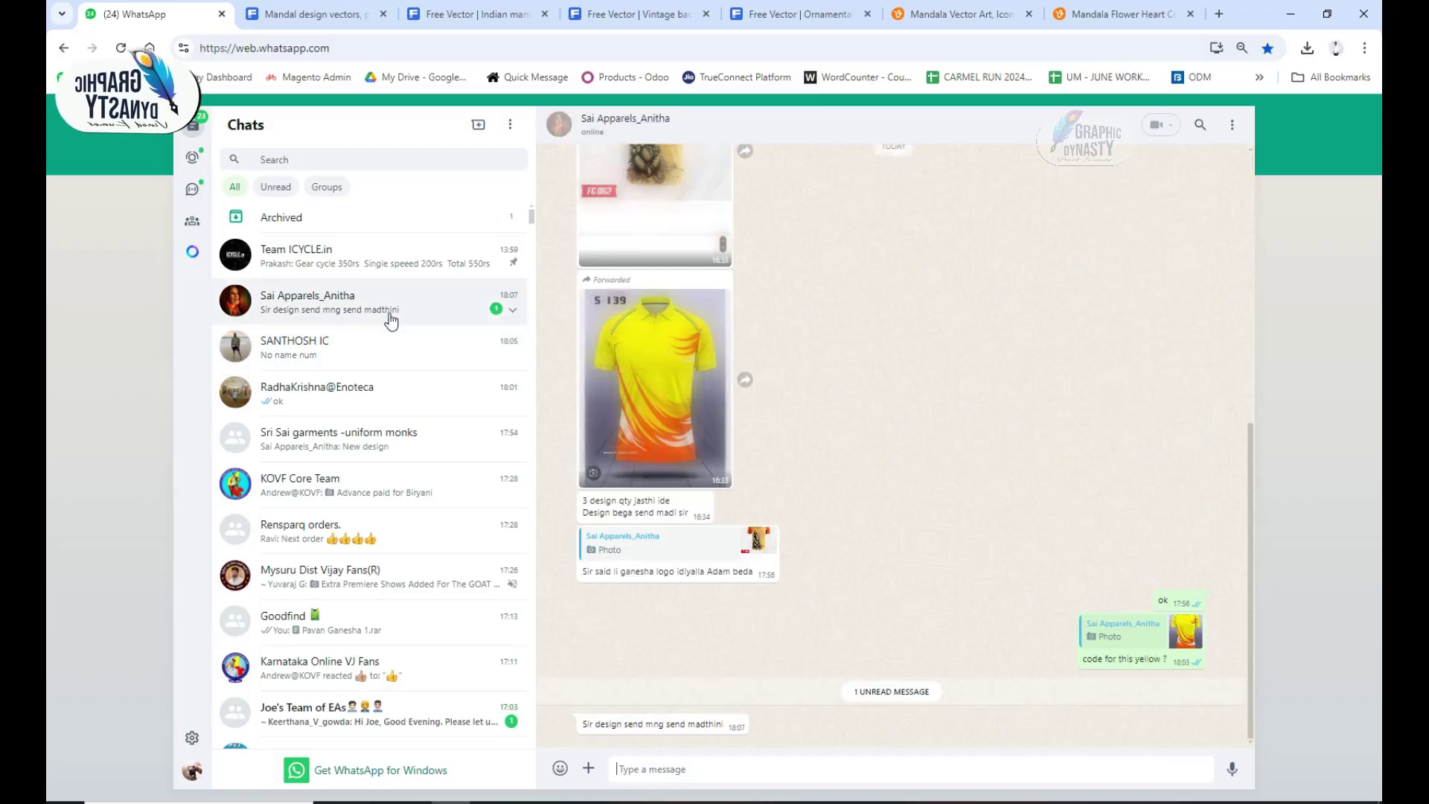
pyautogui.hotkey('alt', 'Tab')
pyautogui.scroll(1, 782, 268)
# Nudge the green arc up until it sits right under the white band
pyautogui.click(638, 256)
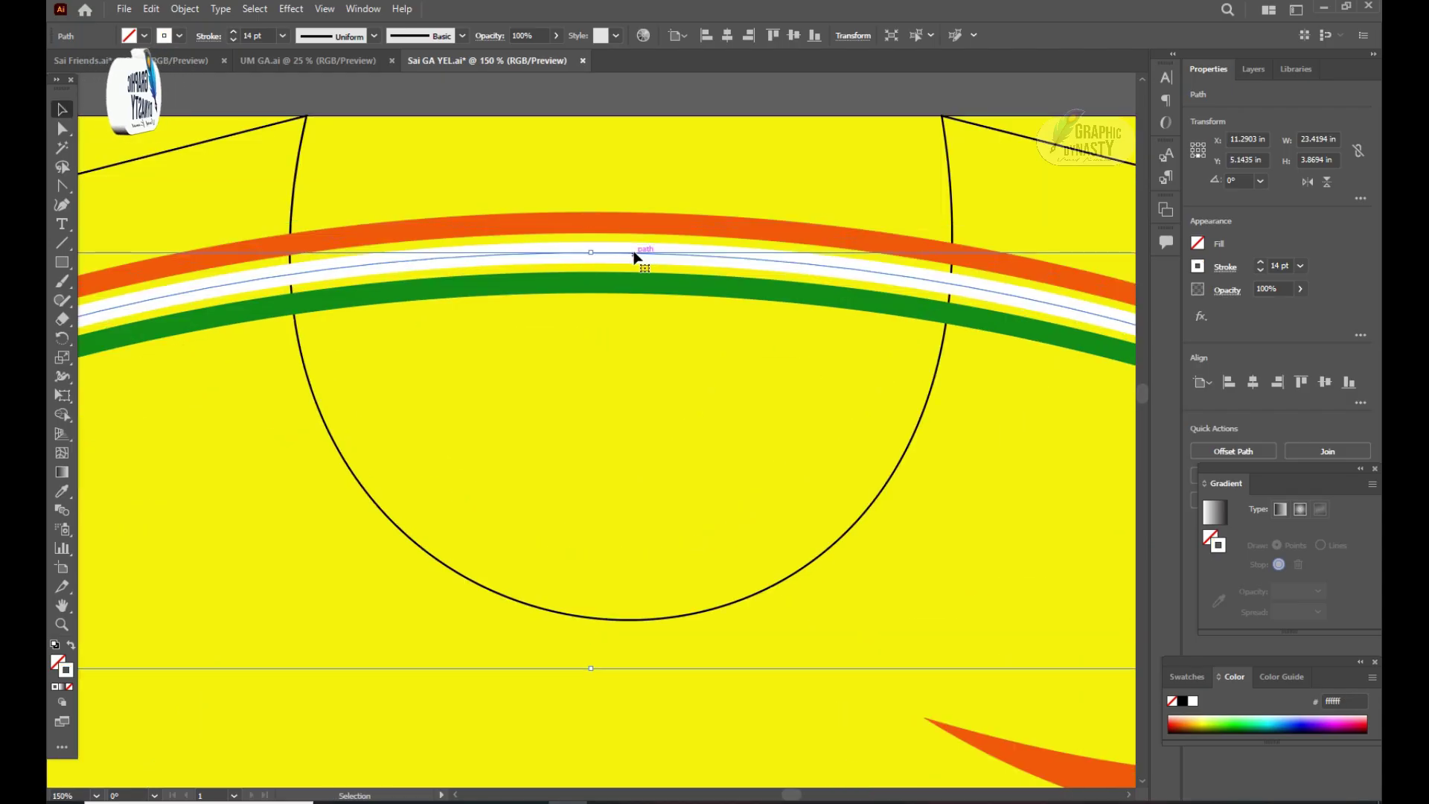
pyautogui.click(635, 286)
pyautogui.press('Up')
pyautogui.press('Up')
pyautogui.press('Up')
pyautogui.press('Up')
pyautogui.press('Up')
pyautogui.press('Up')
pyautogui.hotkey('ctrl', '-')
pyautogui.hotkey('ctrl', '-')
pyautogui.hscroll(-2, 631, 287)
pyautogui.hscroll(-2, 298, 372)
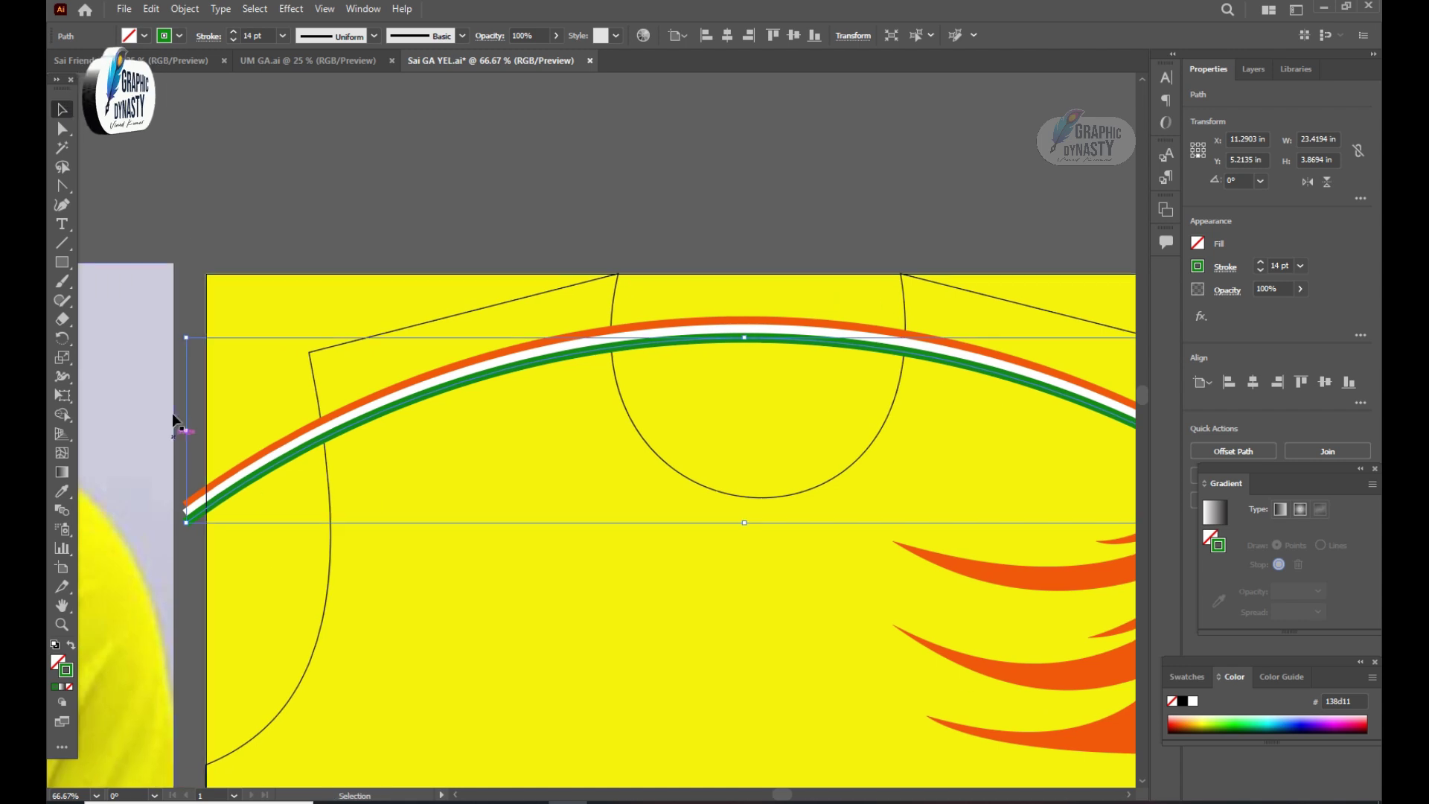
pyautogui.click(179, 413)
# Group the orange, white and green arcs into a single collar band
pyautogui.moveTo(187, 414); pyautogui.dragTo(199, 530)
pyautogui.rightClick(194, 513)
pyautogui.click(223, 276)
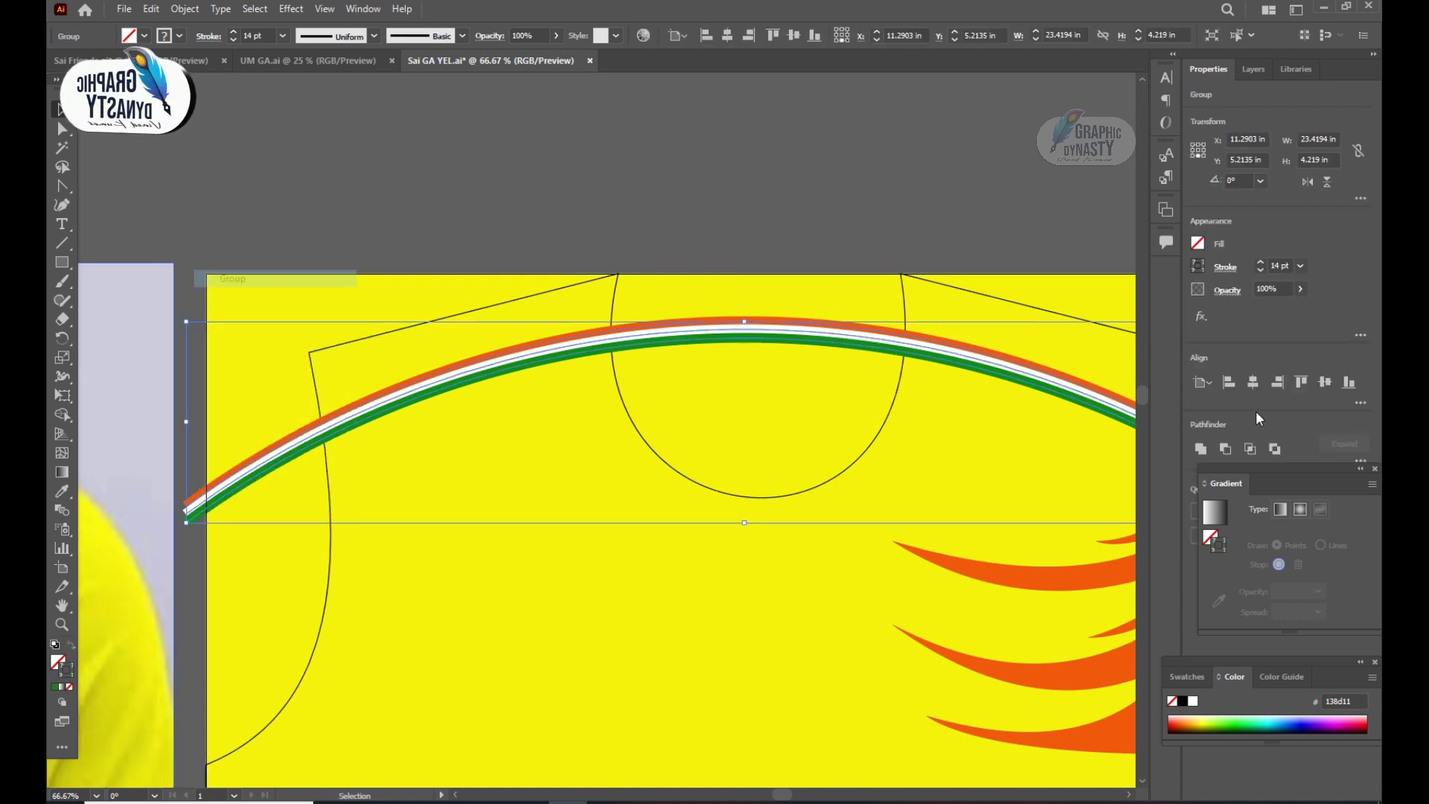
pyautogui.click(973, 211)
pyautogui.hotkey('ctrl', '-')
pyautogui.hotkey('ctrl', '-')
pyautogui.hotkey('ctrl', '-')
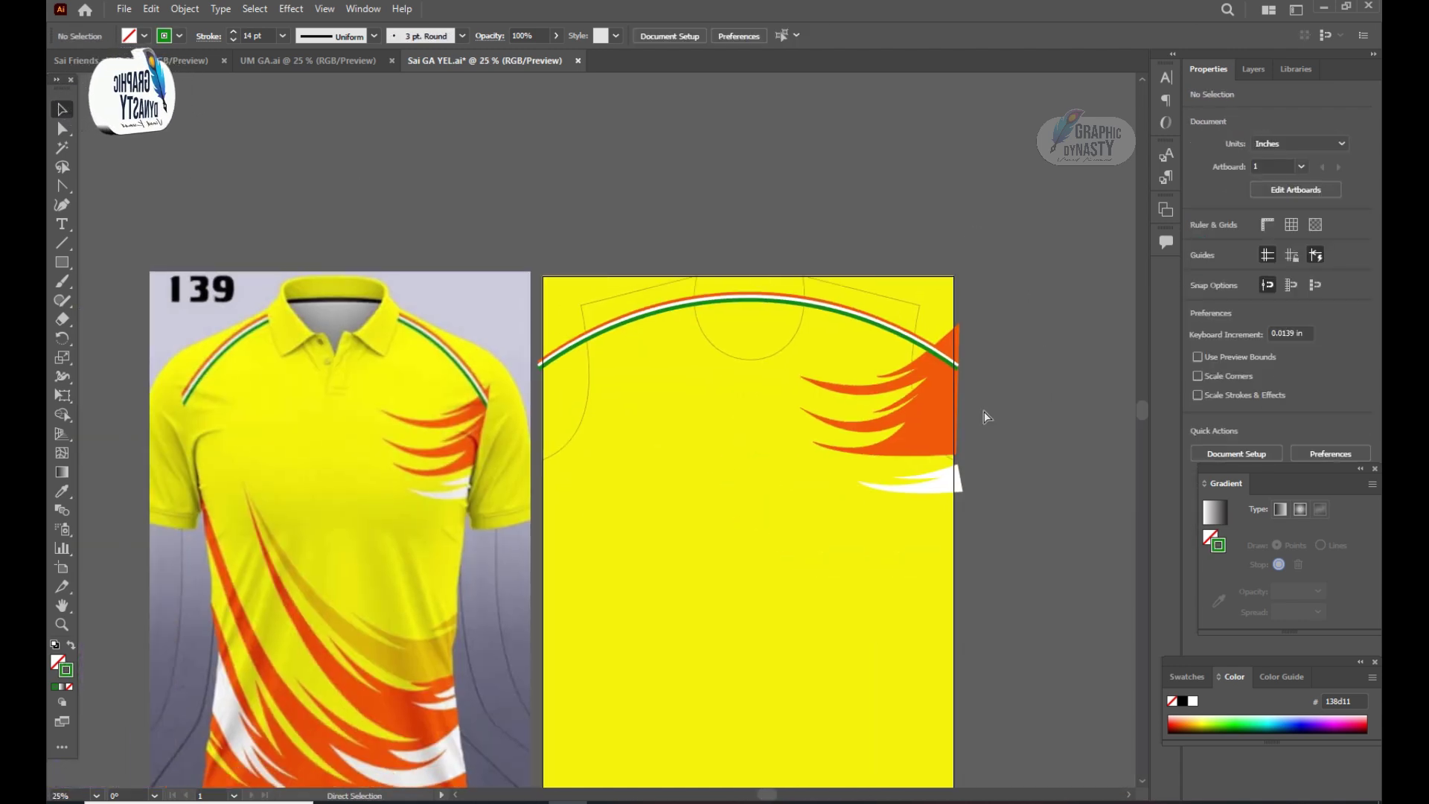
pyautogui.scroll(-3, 552, 446)
pyautogui.hscroll(-1, 615, 482)
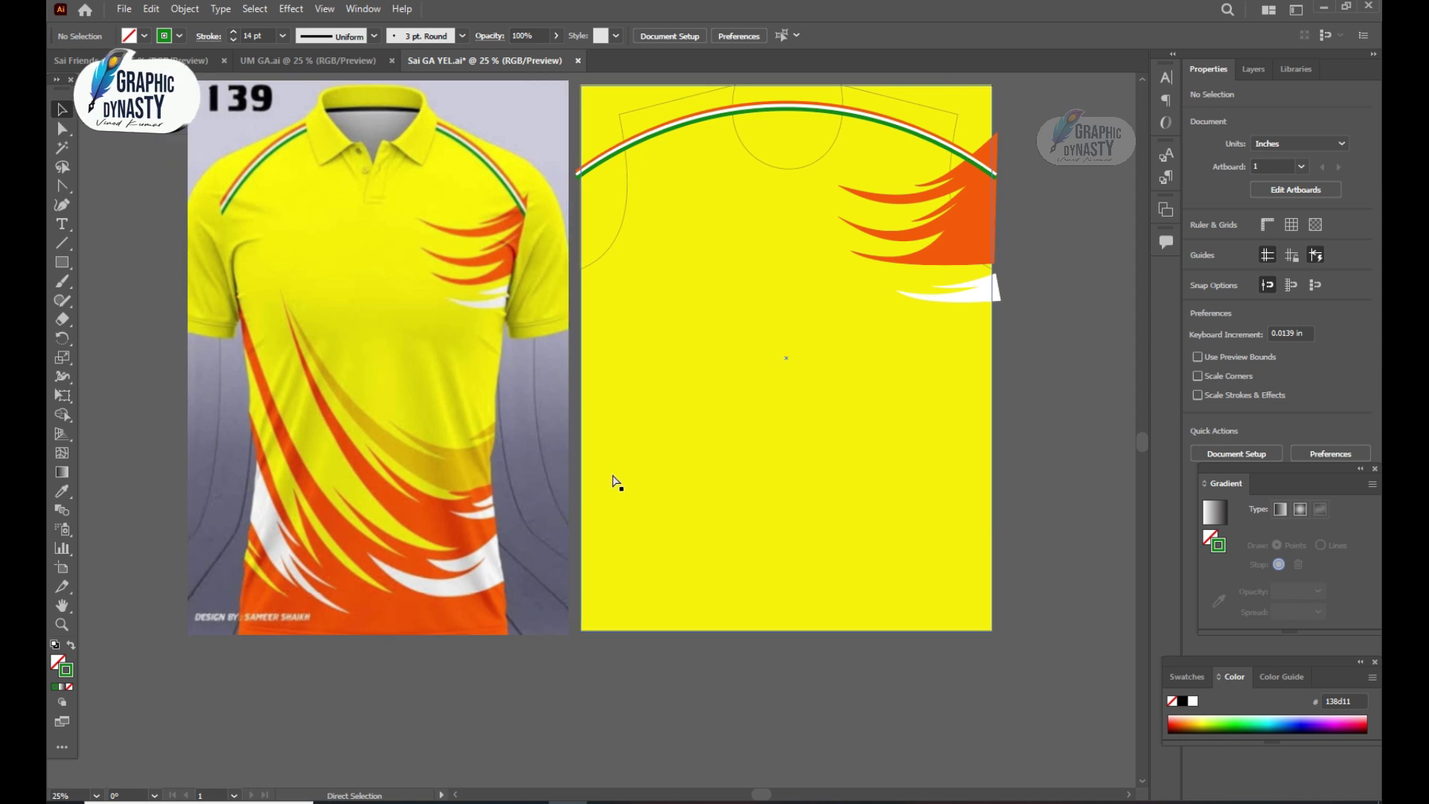
pyautogui.click(62, 186)
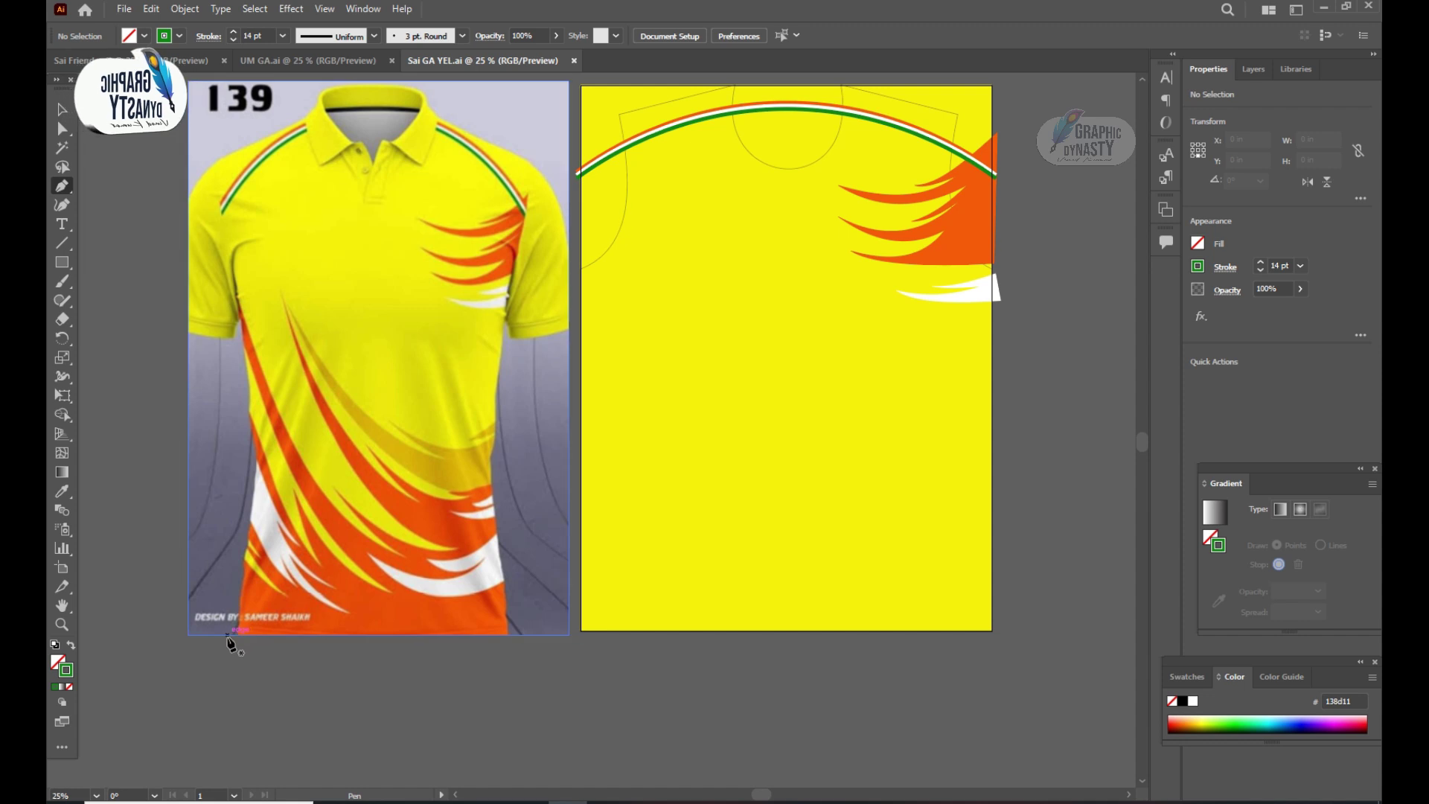
# Start a 2 pt outline path at the mockup's bottom-right corner around the first flame point
pyautogui.click(552, 634)
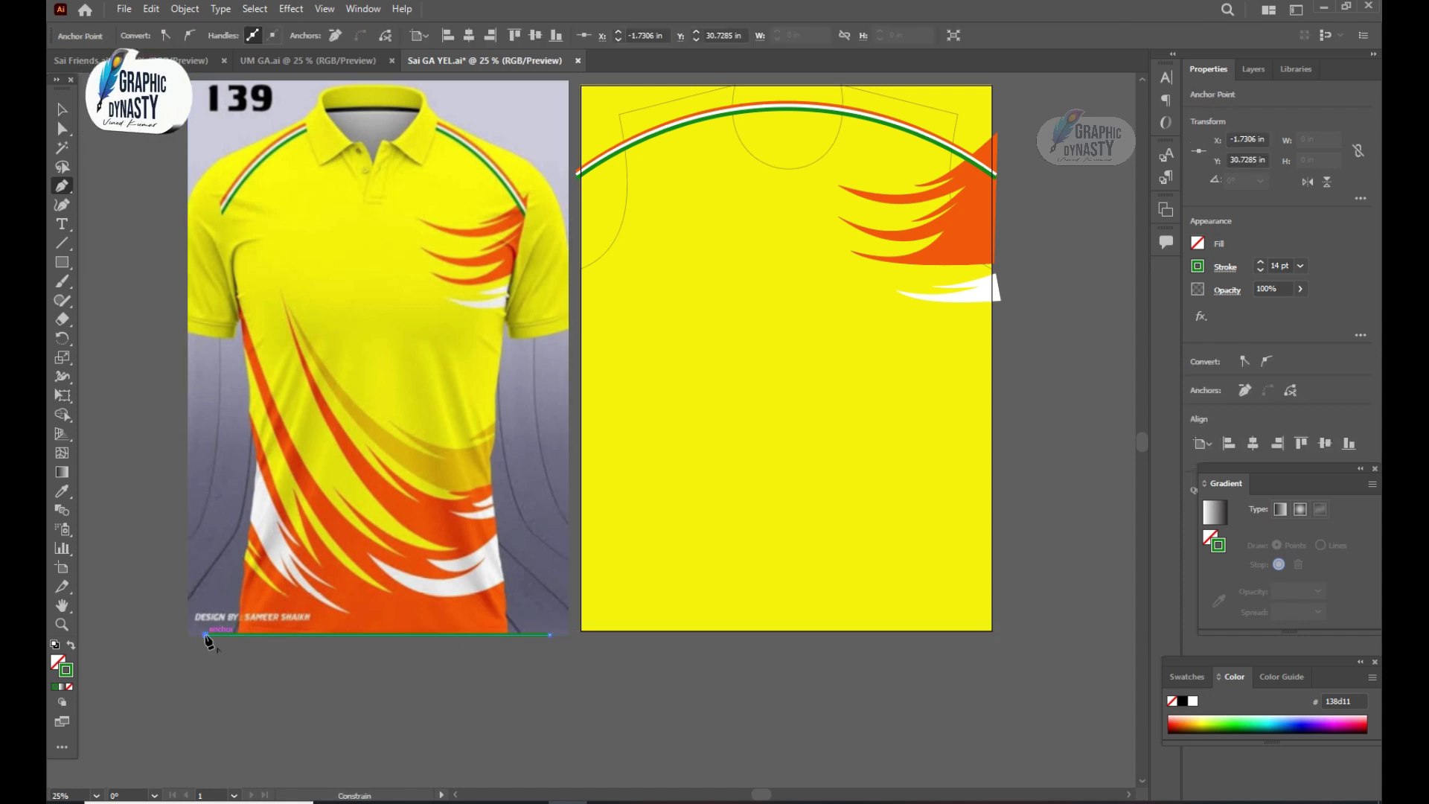
pyautogui.click(206, 511)
pyautogui.click(259, 559)
pyautogui.click(294, 593)
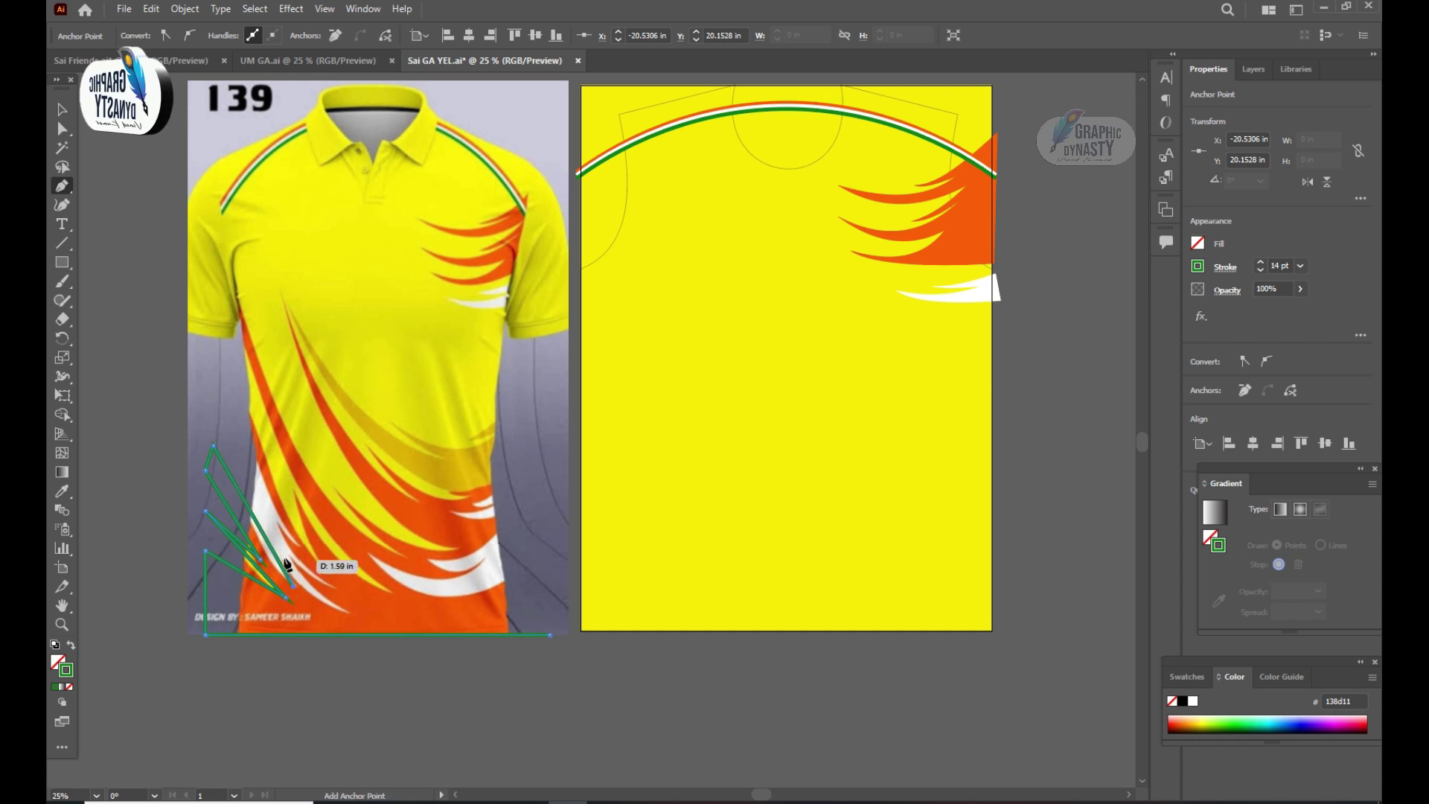
pyautogui.hotkey('ctrl', '+')
pyautogui.hotkey('ctrl', '+')
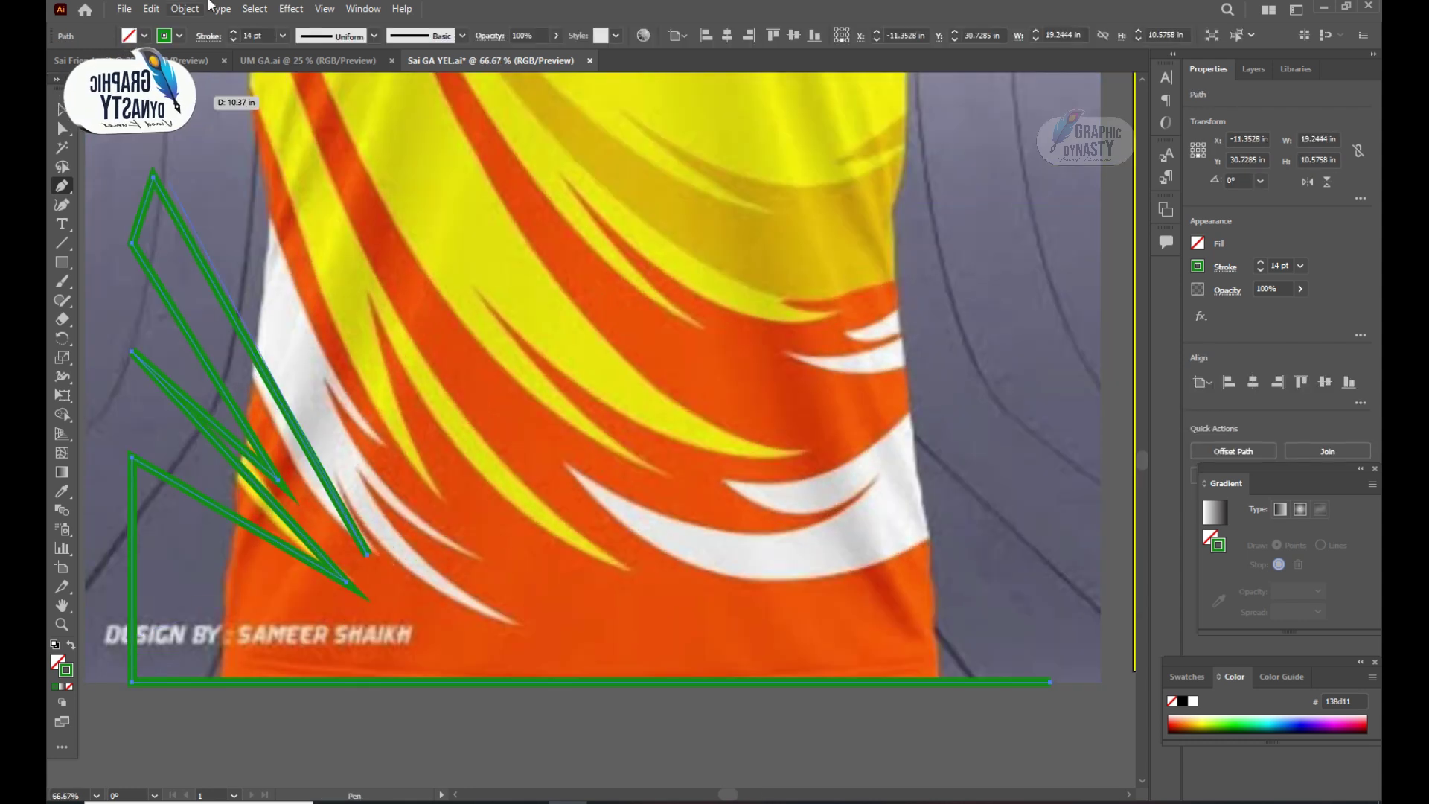
pyautogui.write('2')
pyautogui.press('Return')
# Continue placing anchors along the white and orange lower-body flames up to the upper flame
pyautogui.click(334, 471)
pyautogui.click(515, 628)
pyautogui.click(354, 467)
pyautogui.click(322, 384)
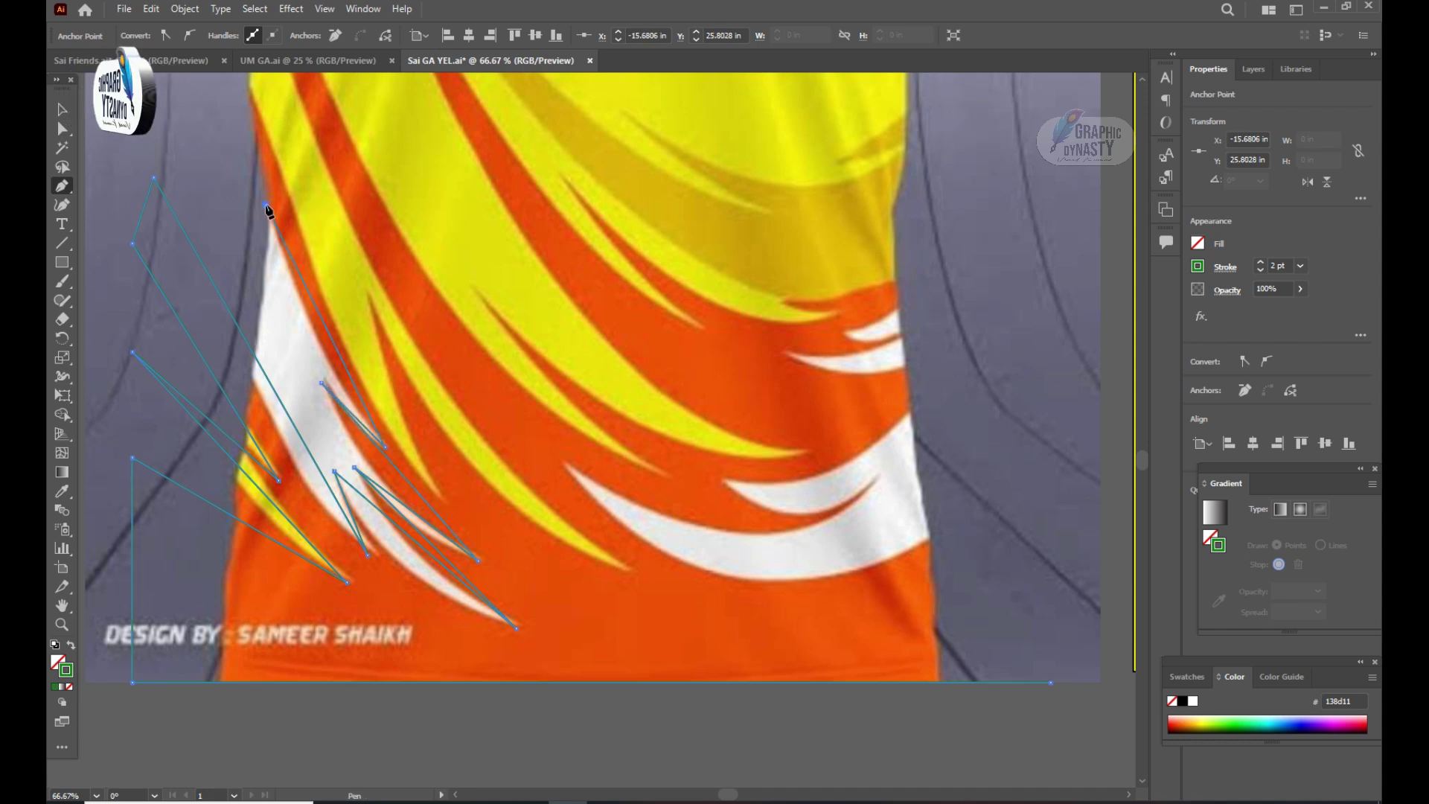
pyautogui.hotkey('ctrl', '-')
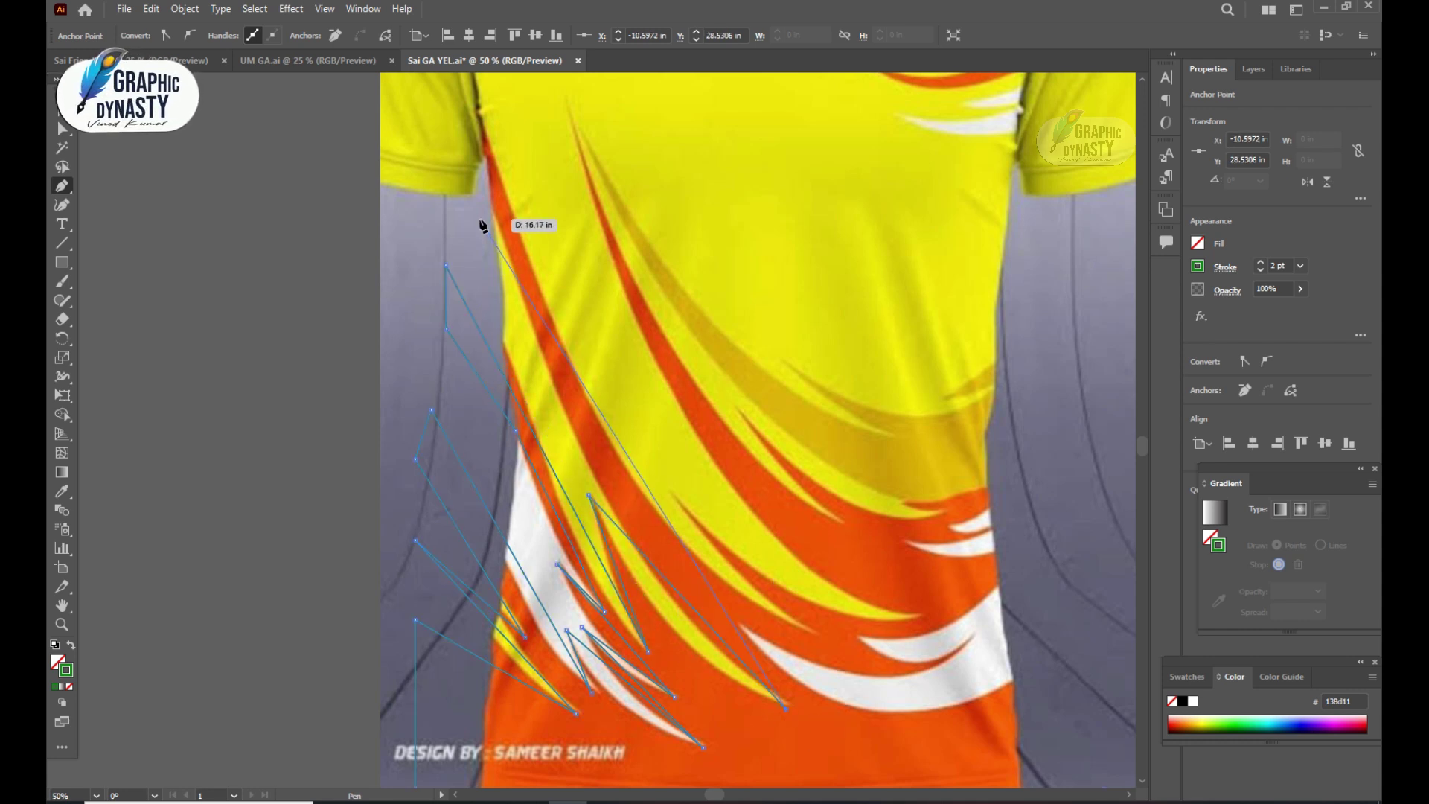
pyautogui.click(445, 140)
pyautogui.scroll(1, 503, 182)
pyautogui.click(815, 657)
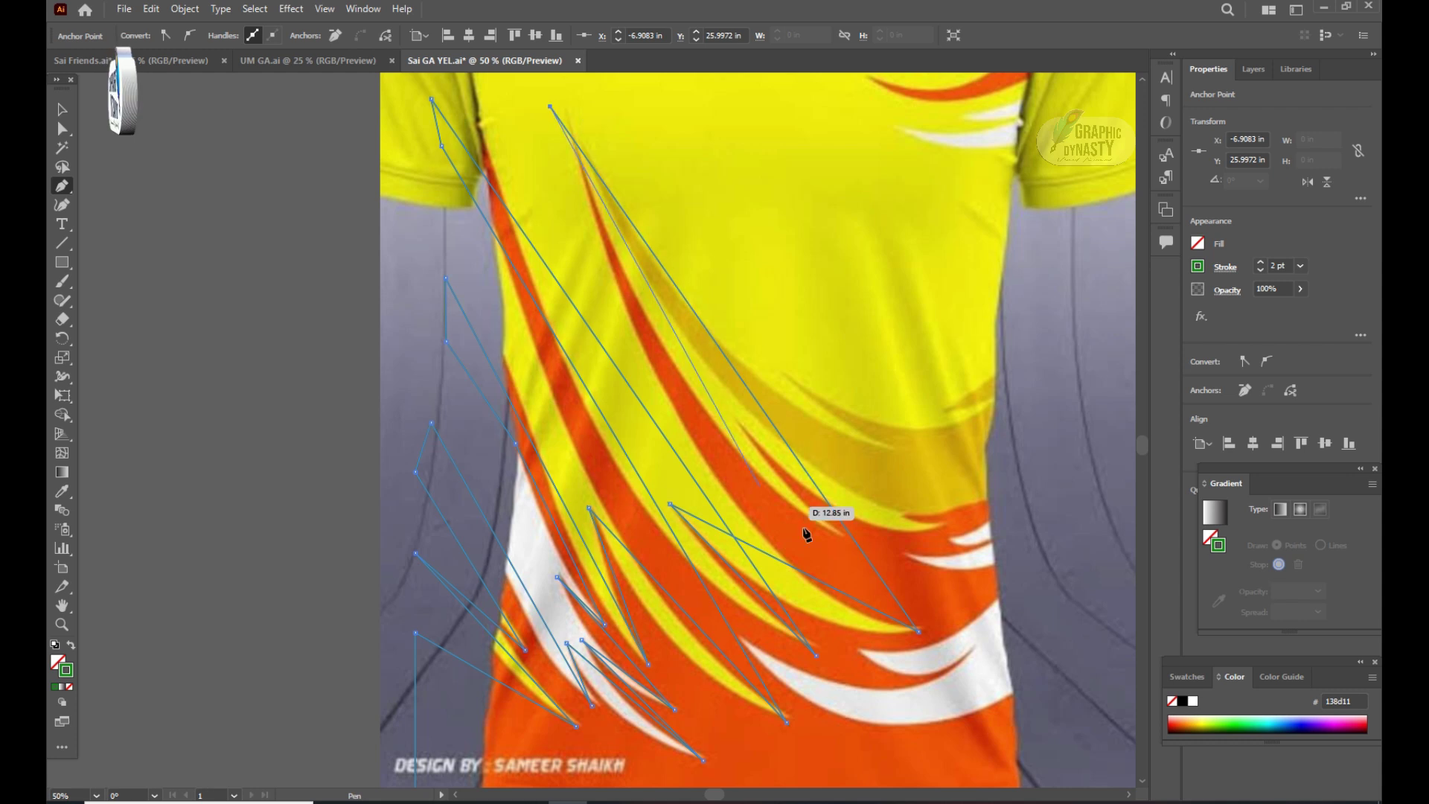
pyautogui.click(725, 413)
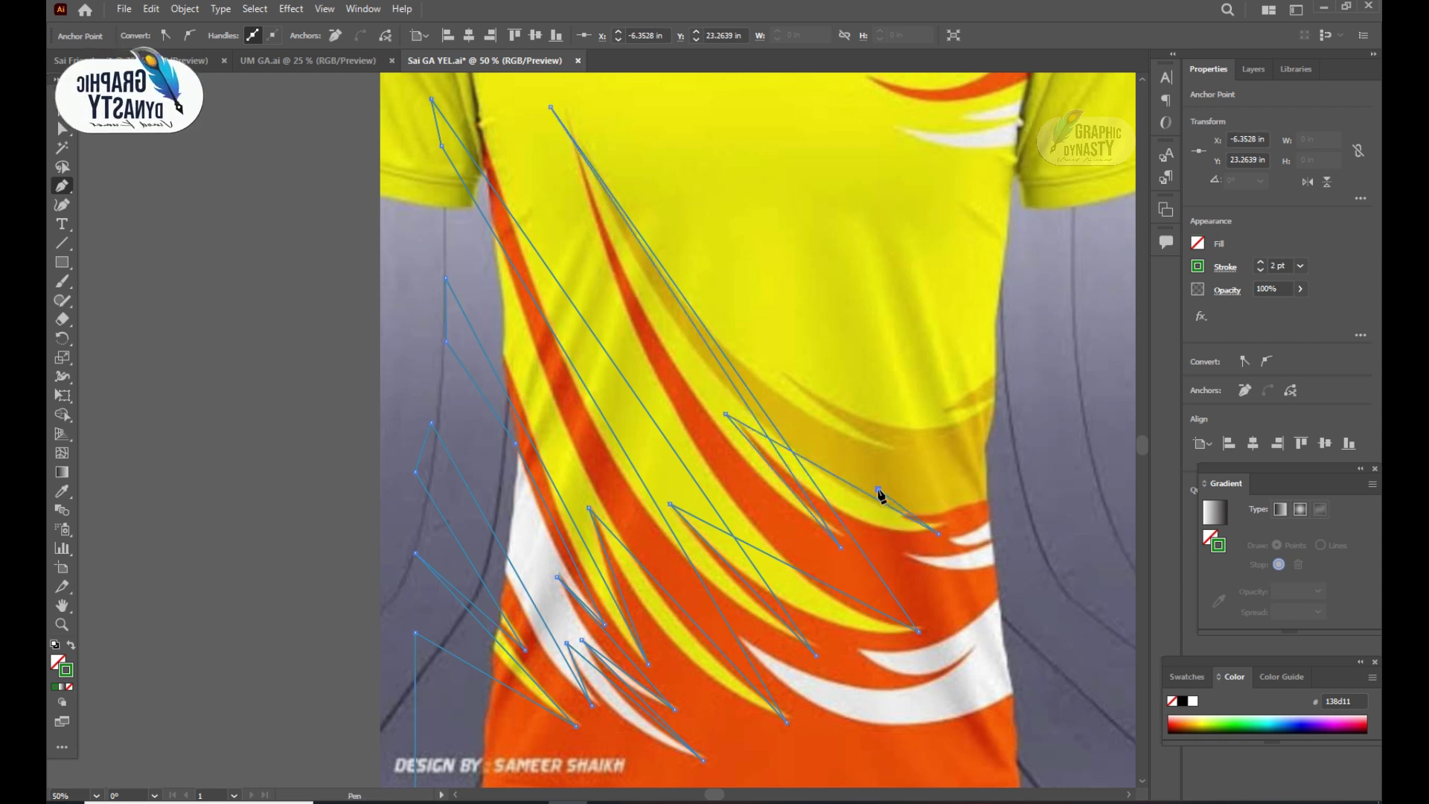
pyautogui.hotkey('ctrl', '-')
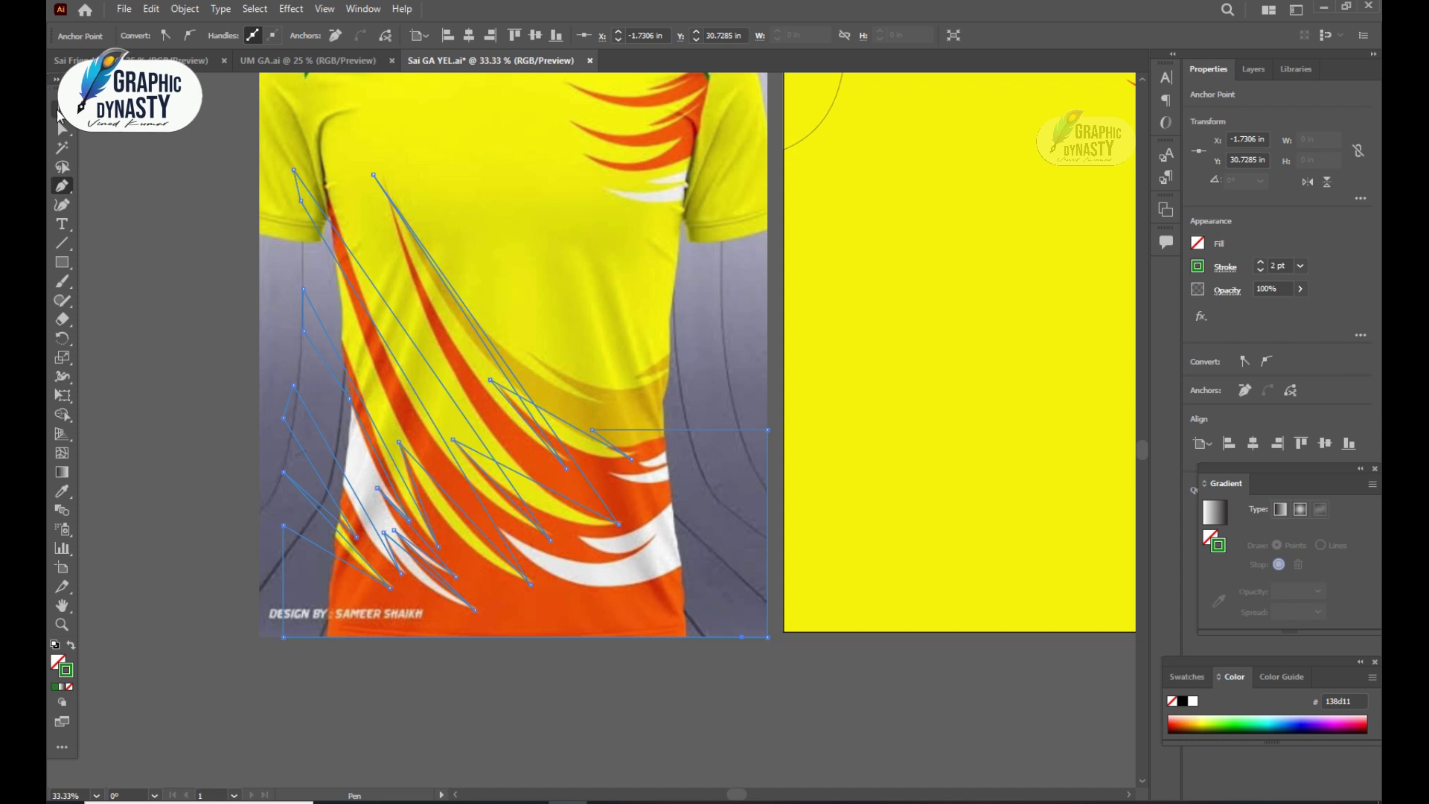
pyautogui.hotkey('ctrl', '+')
pyautogui.hotkey('ctrl', '+')
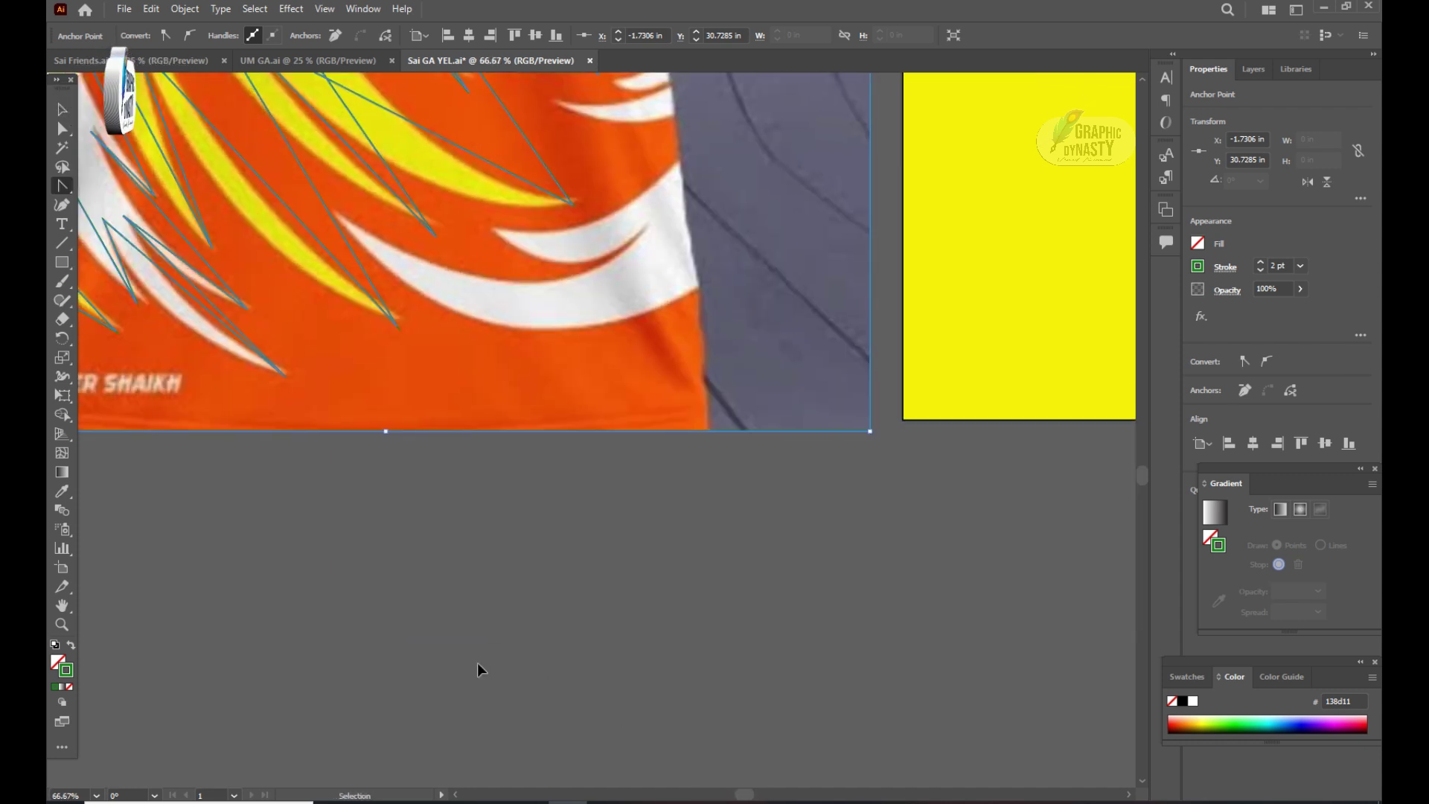
# Curve the first two traced flame segments along the orange and white flame edges
pyautogui.hscroll(-3, 478, 669)
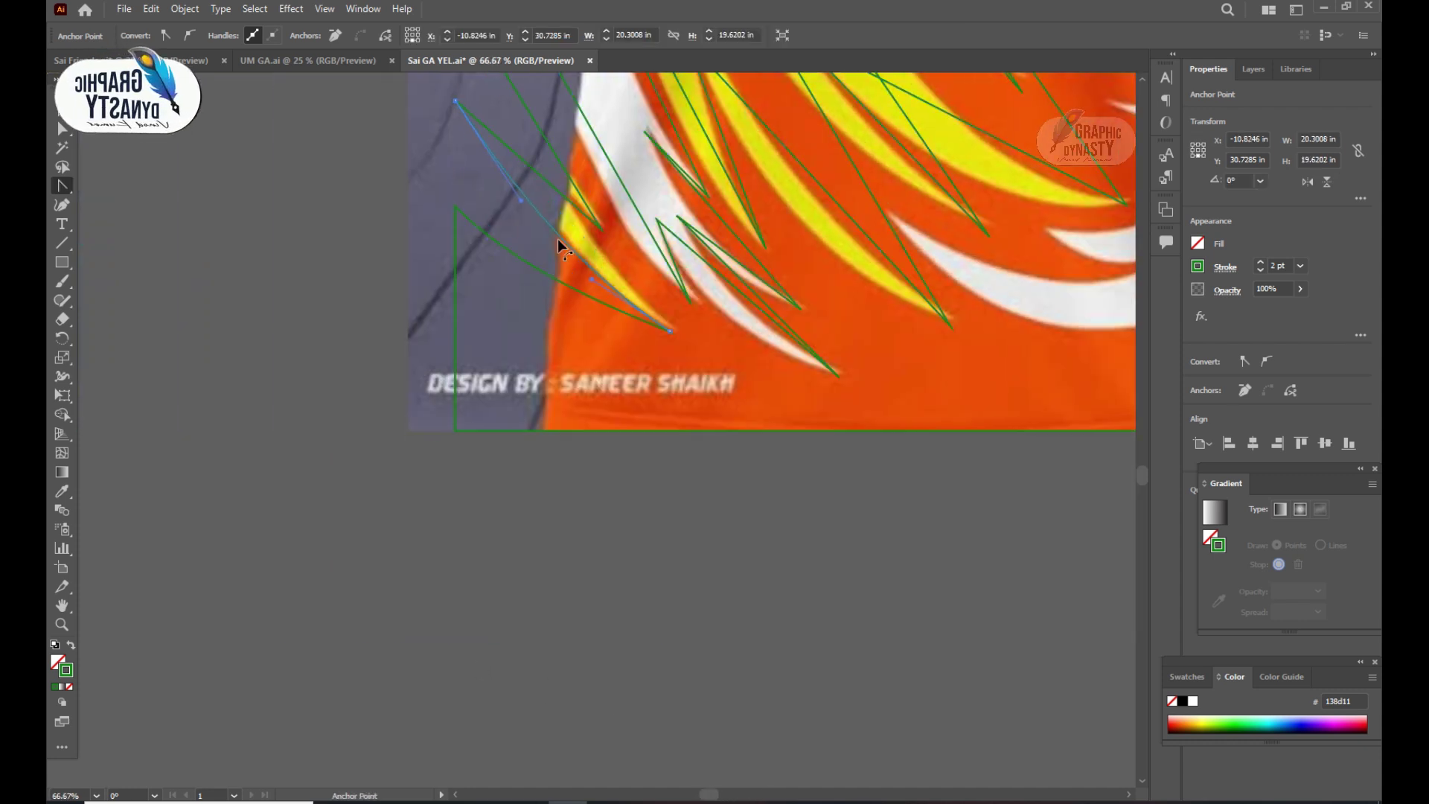
pyautogui.click(605, 197)
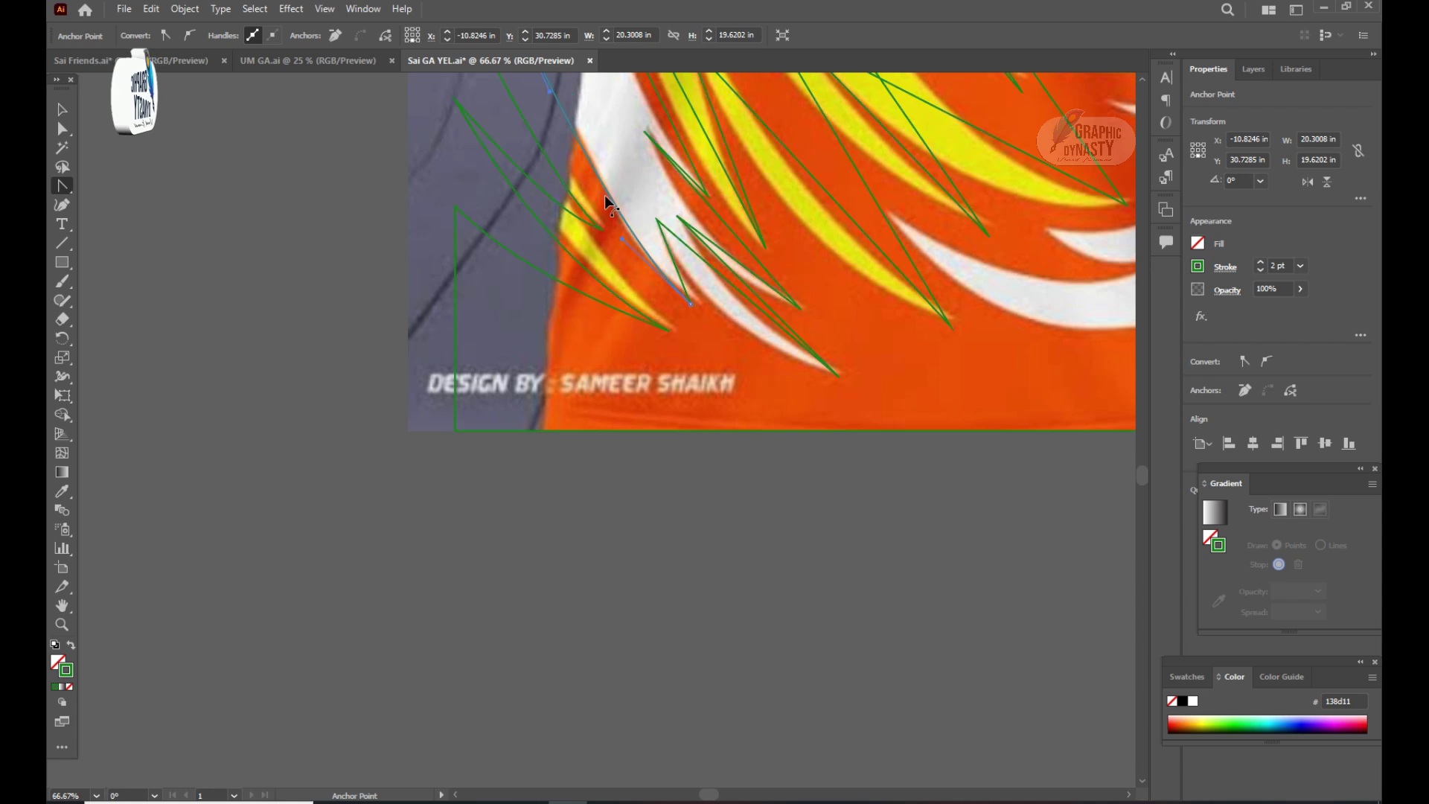
pyautogui.moveTo(741, 296); pyautogui.dragTo(720, 318)
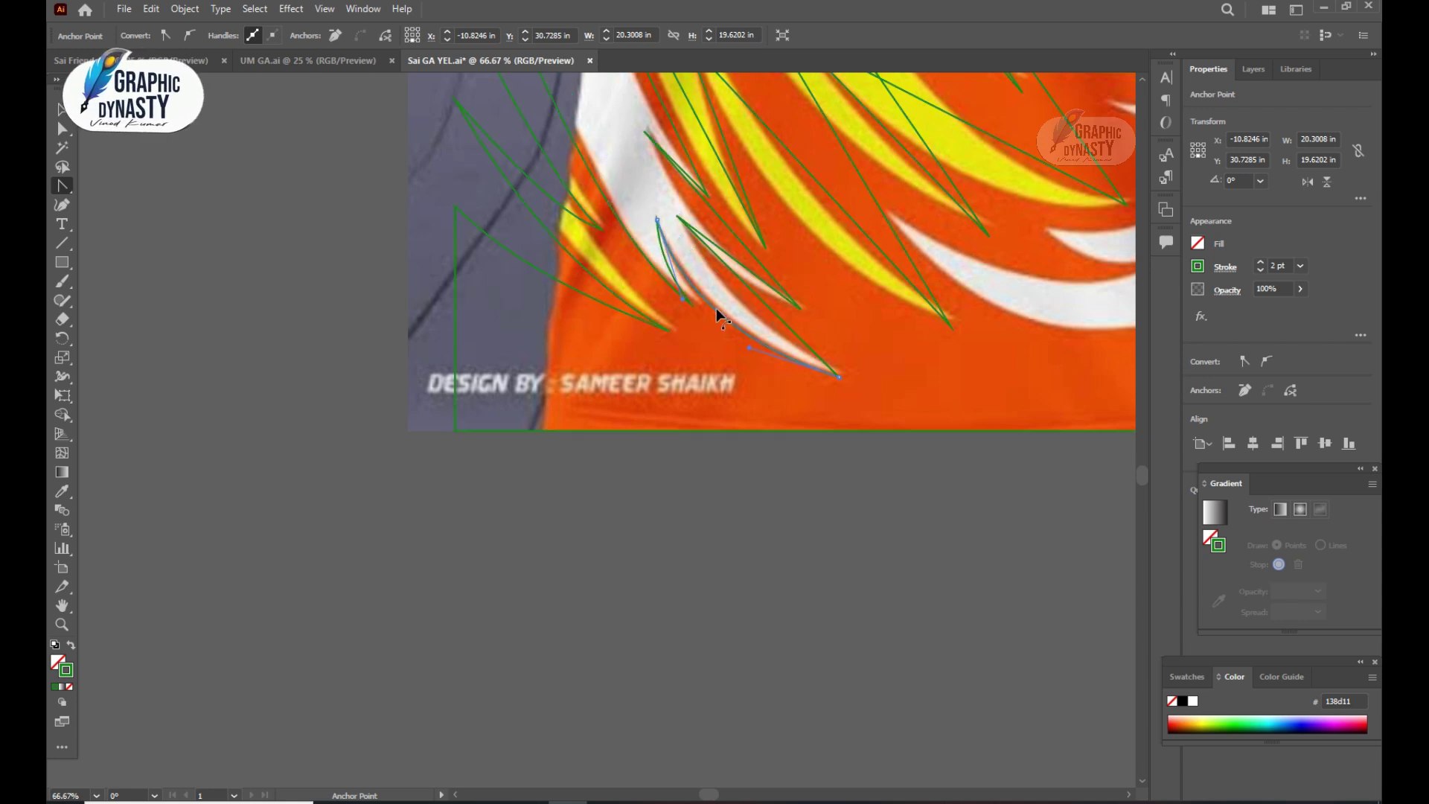
pyautogui.scroll(3, 823, 314)
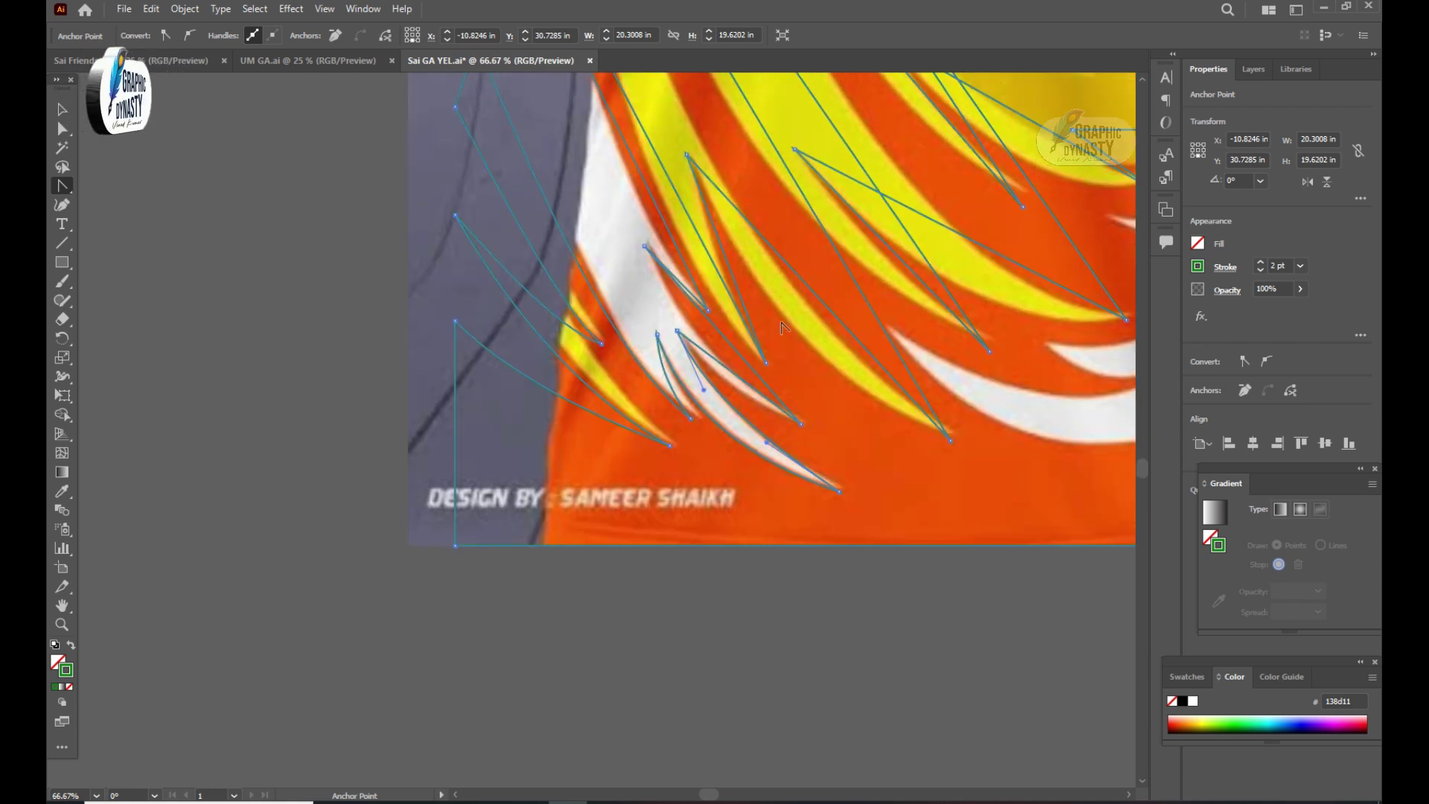
pyautogui.scroll(2, 781, 326)
pyautogui.moveTo(715, 420); pyautogui.dragTo(719, 390)
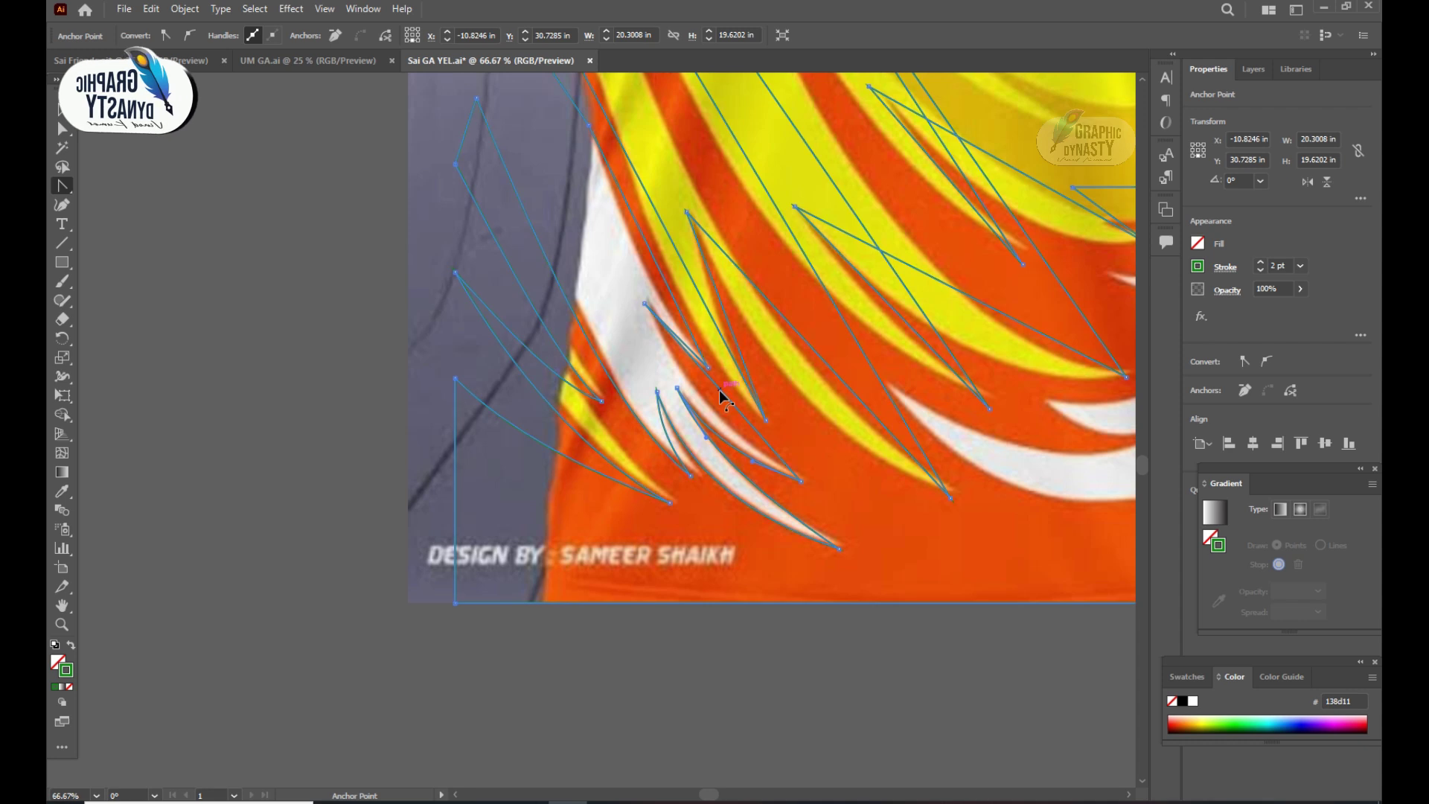
# Bend six more straight flame edges, including the long diagonal, to follow the reference stripes
pyautogui.click(681, 338)
pyautogui.scroll(3, 696, 365)
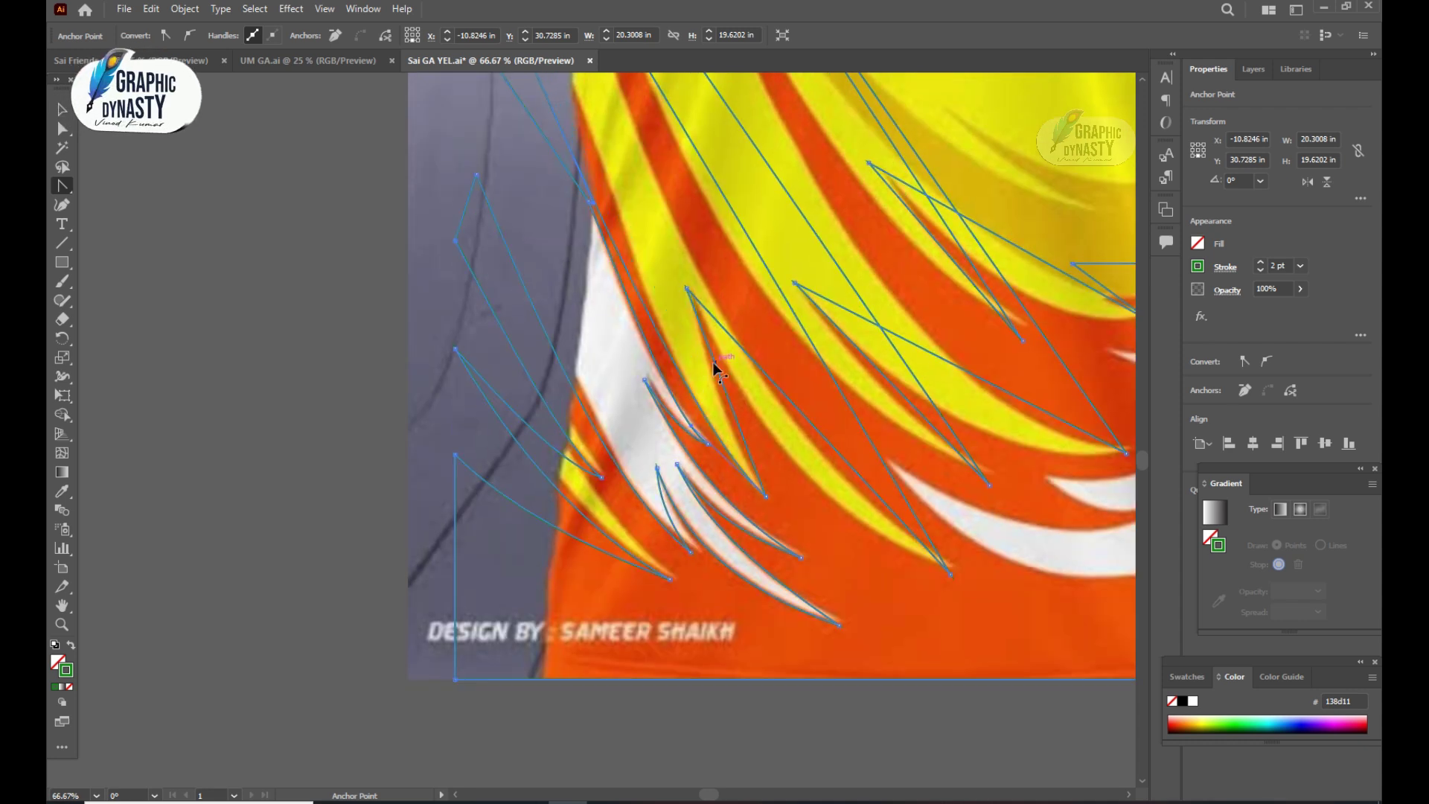
pyautogui.click(743, 390)
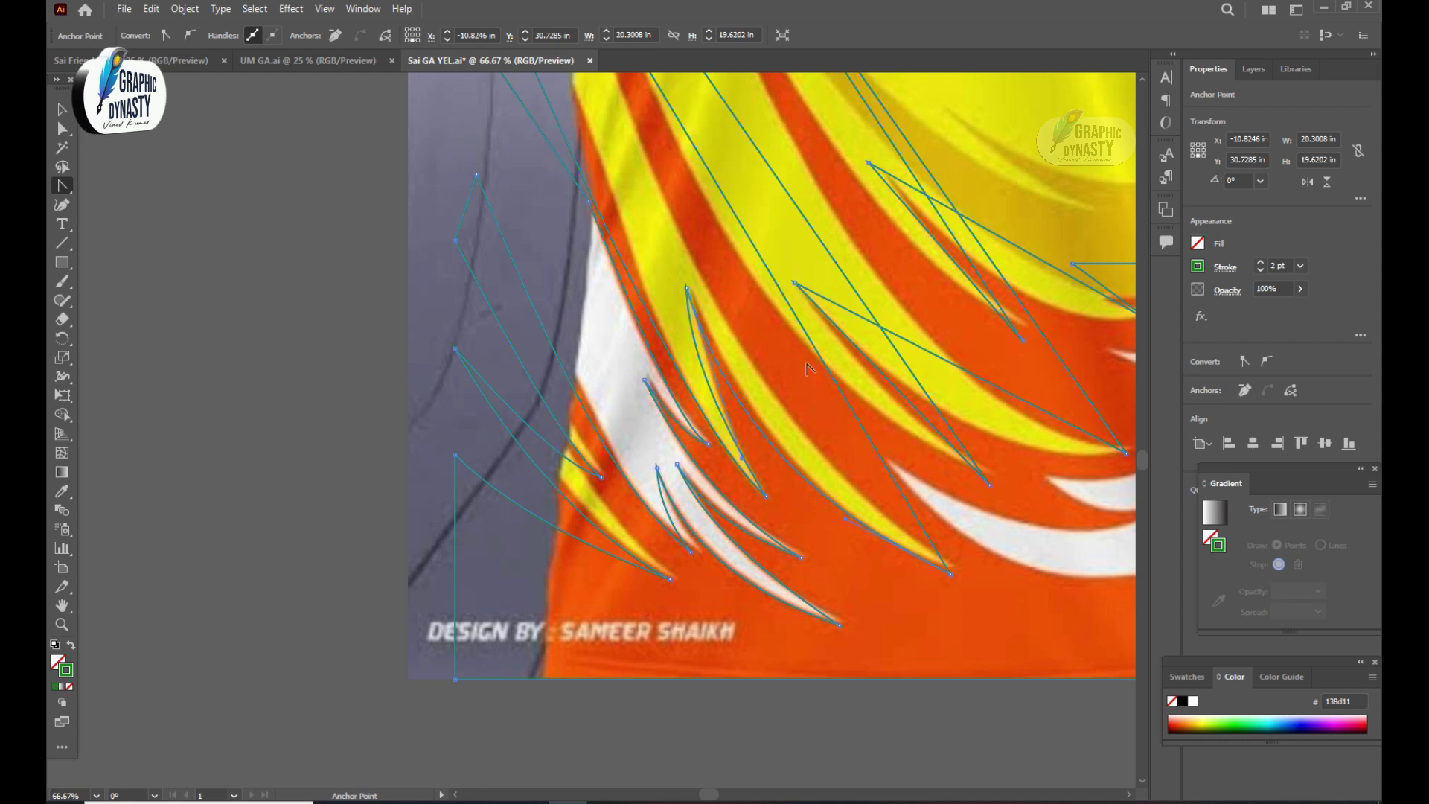
pyautogui.click(762, 378)
pyautogui.scroll(5, 841, 417)
pyautogui.hscroll(4, 762, 489)
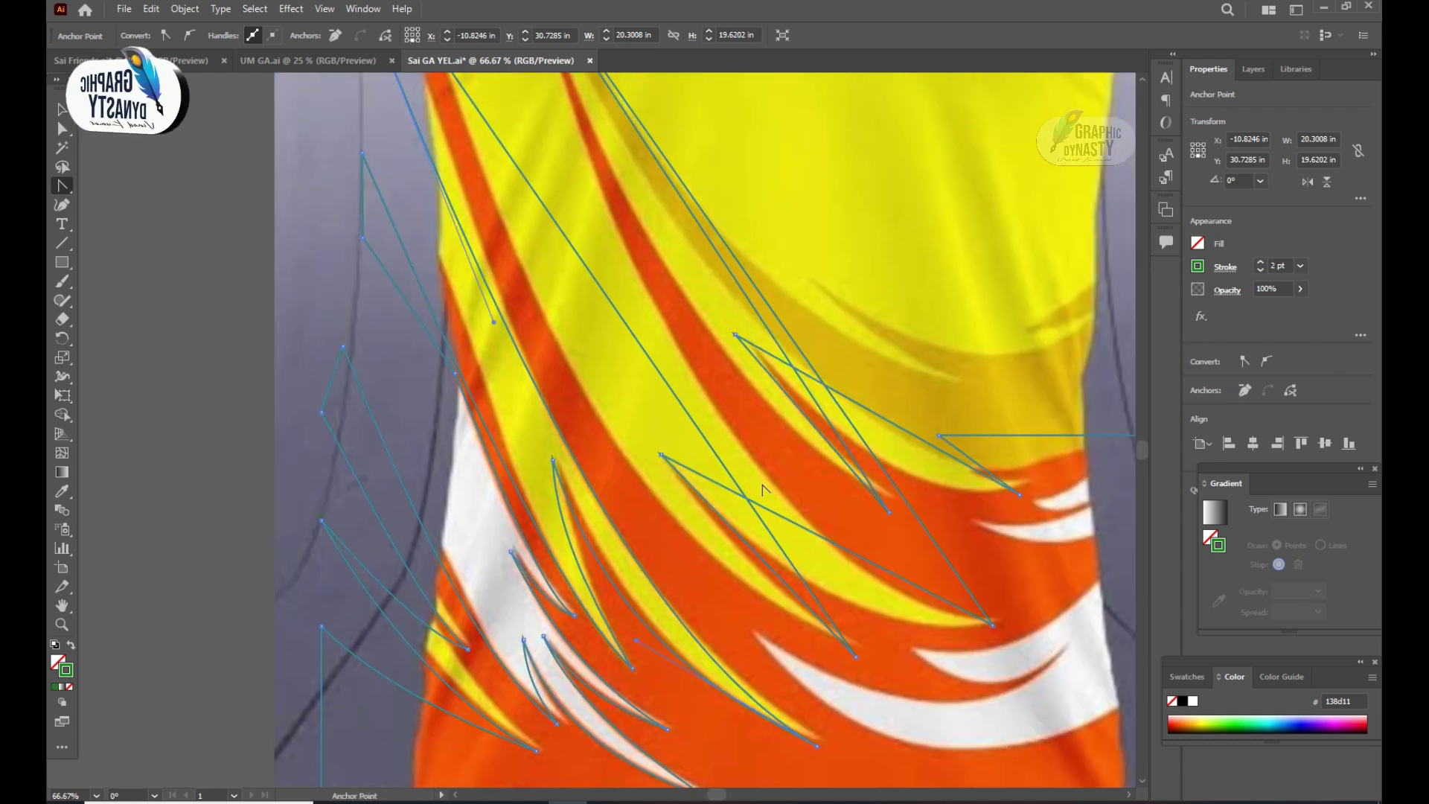
pyautogui.moveTo(688, 417); pyautogui.dragTo(631, 473)
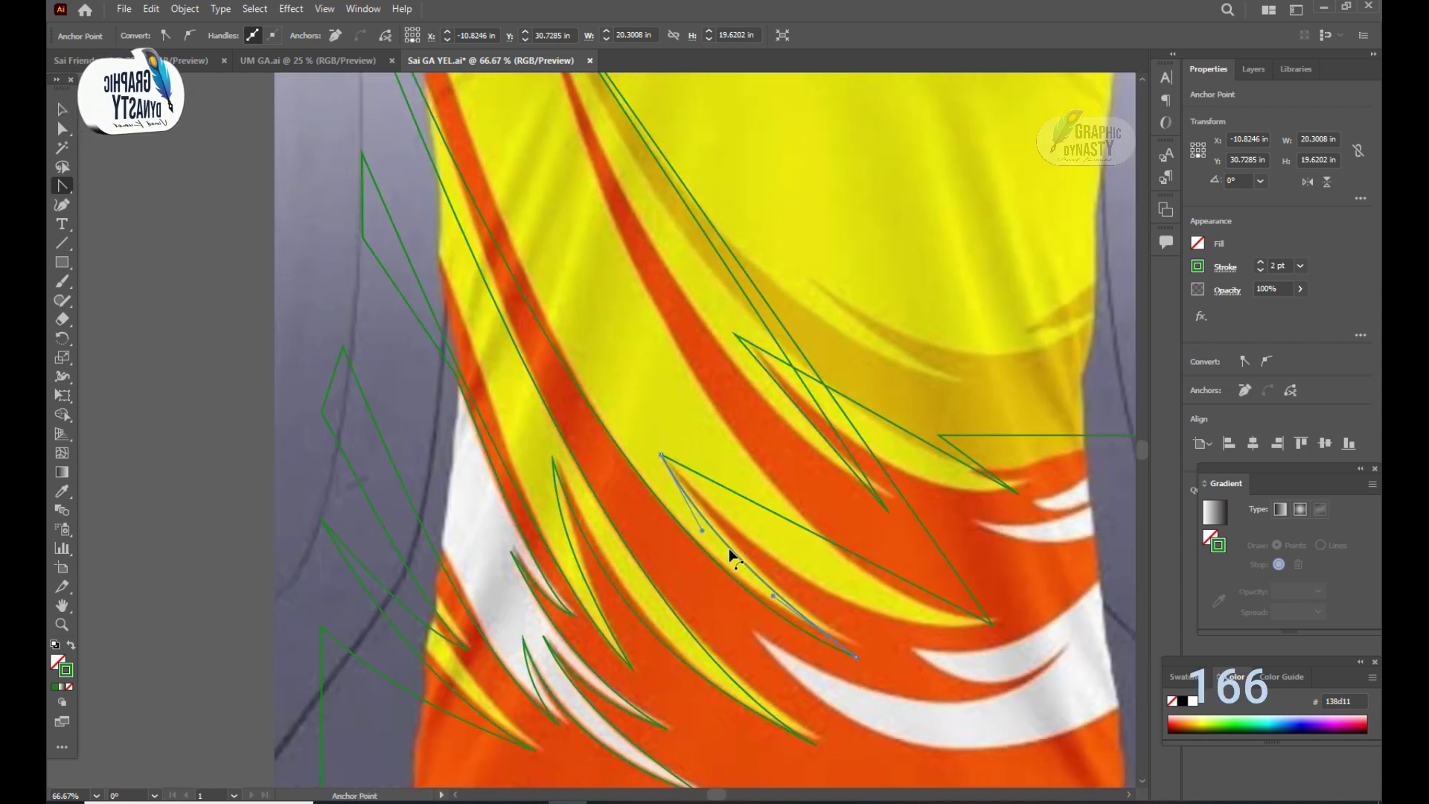
pyautogui.moveTo(855, 556); pyautogui.dragTo(835, 593)
pyautogui.moveTo(821, 376); pyautogui.dragTo(742, 453)
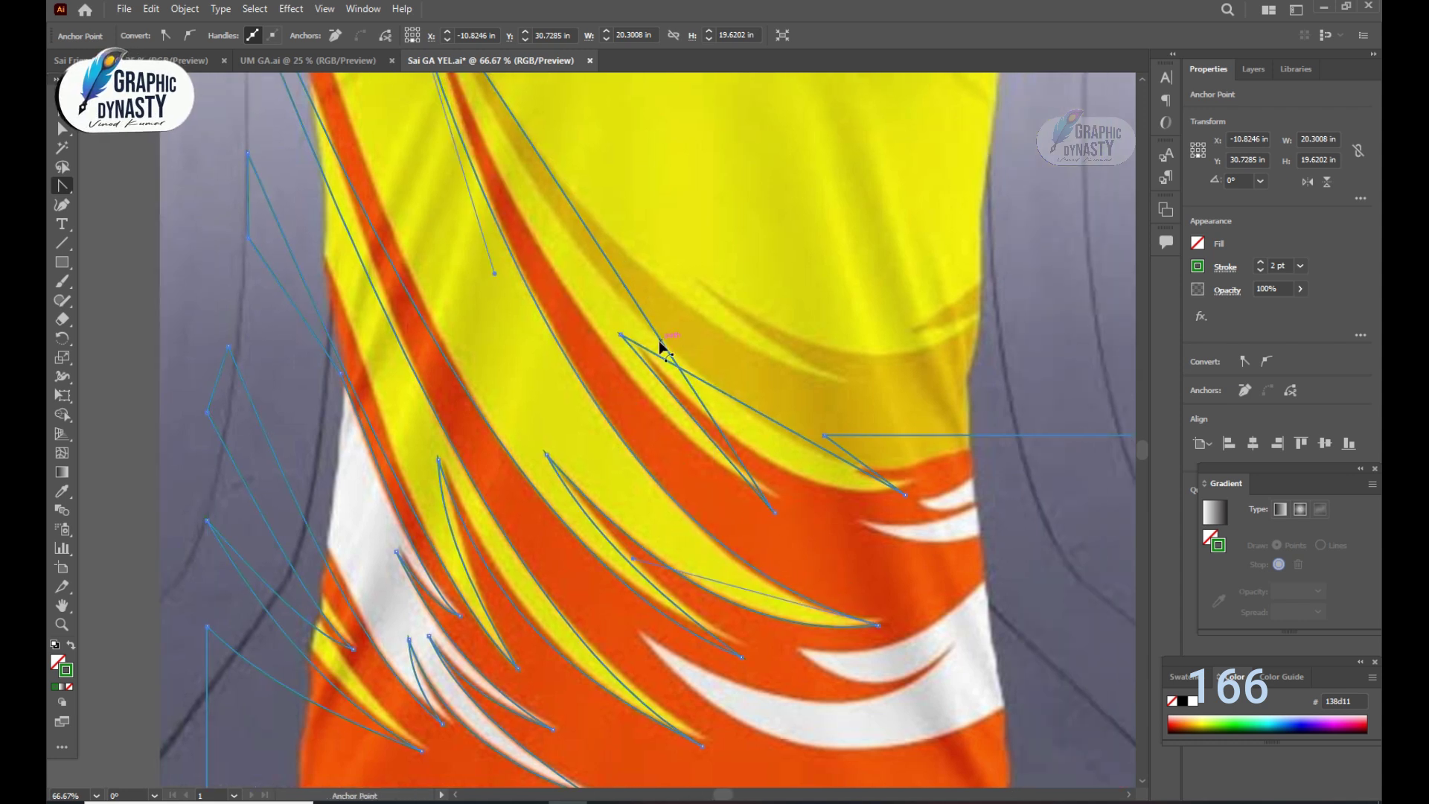
pyautogui.moveTo(660, 344); pyautogui.dragTo(635, 369)
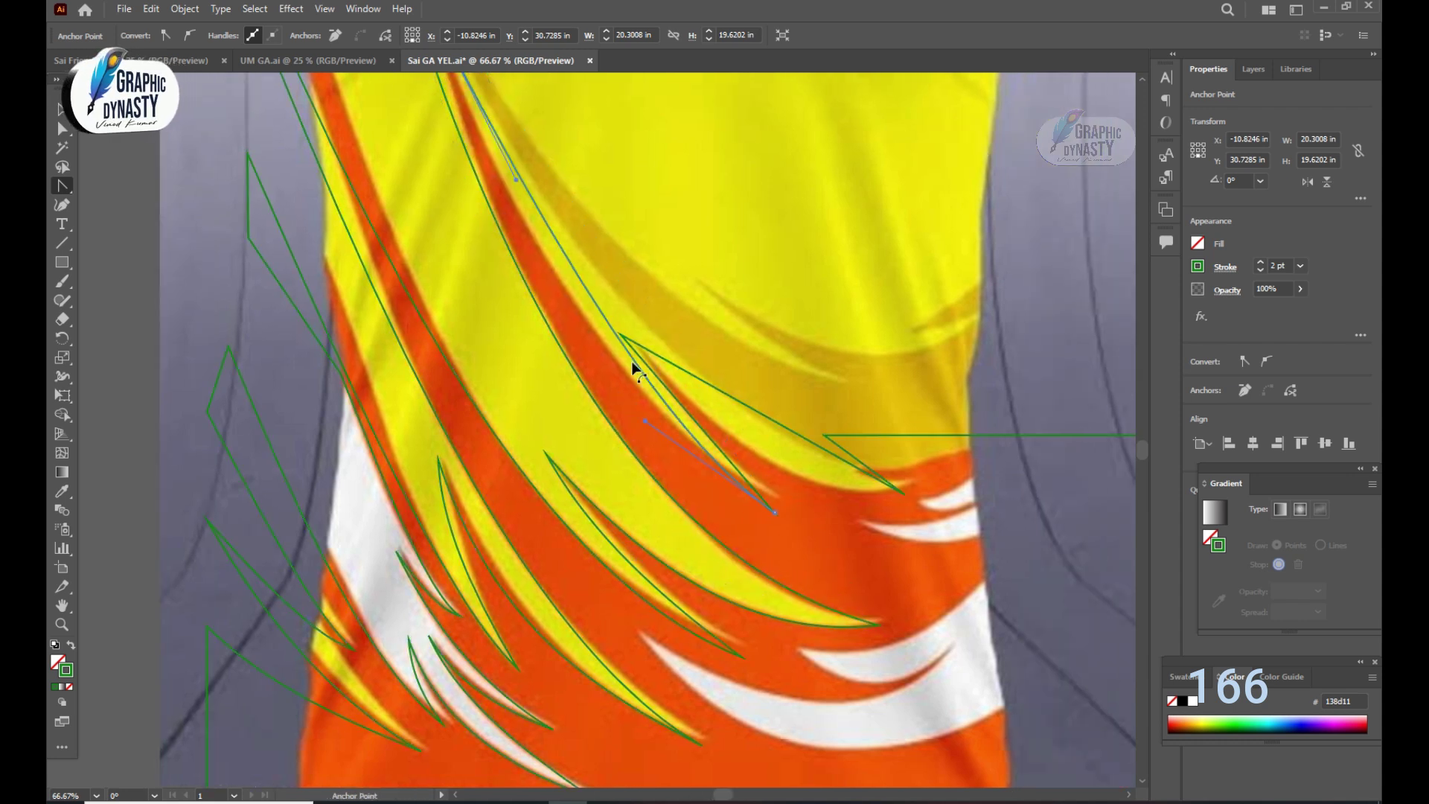
pyautogui.moveTo(687, 422); pyautogui.dragTo(677, 417)
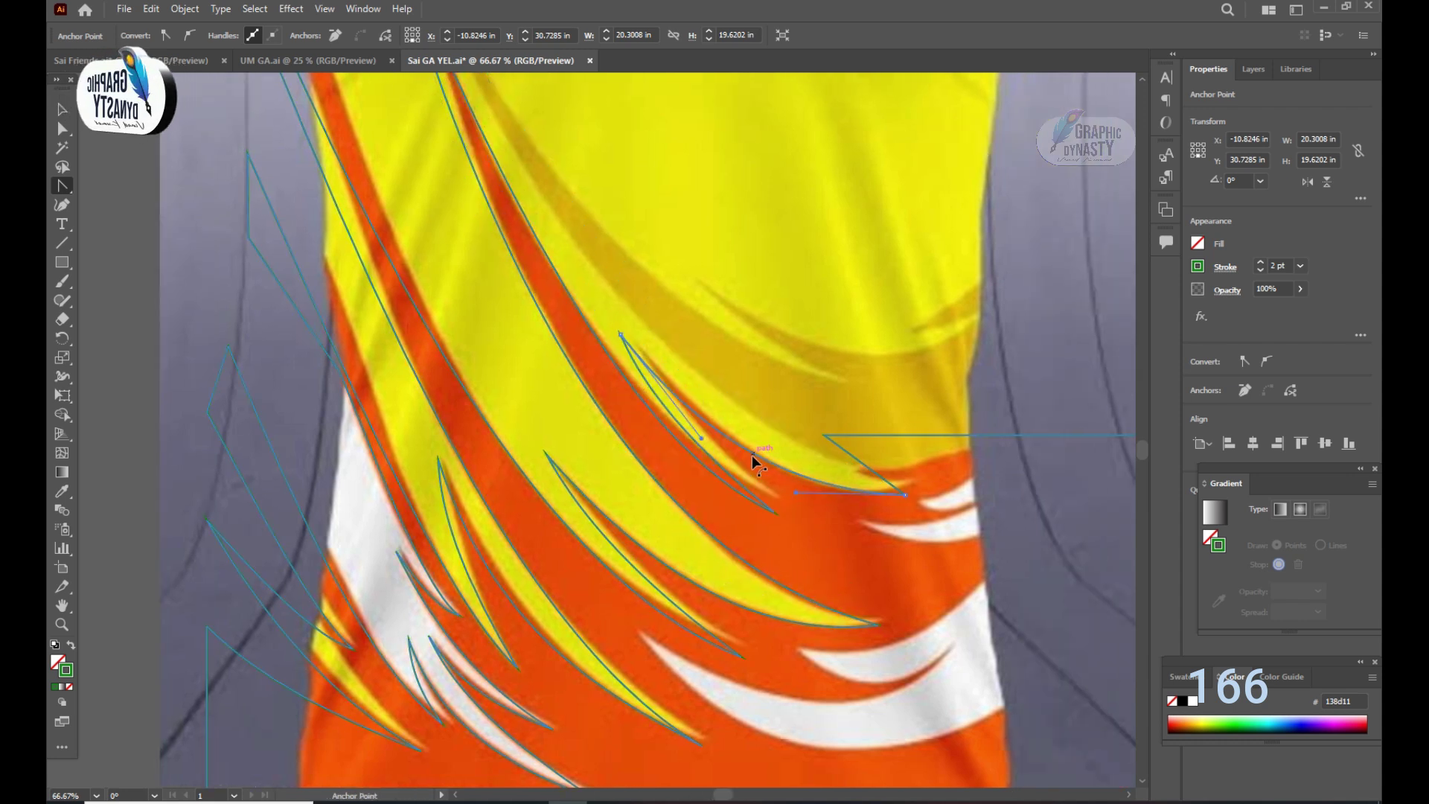
pyautogui.moveTo(851, 460); pyautogui.dragTo(845, 472)
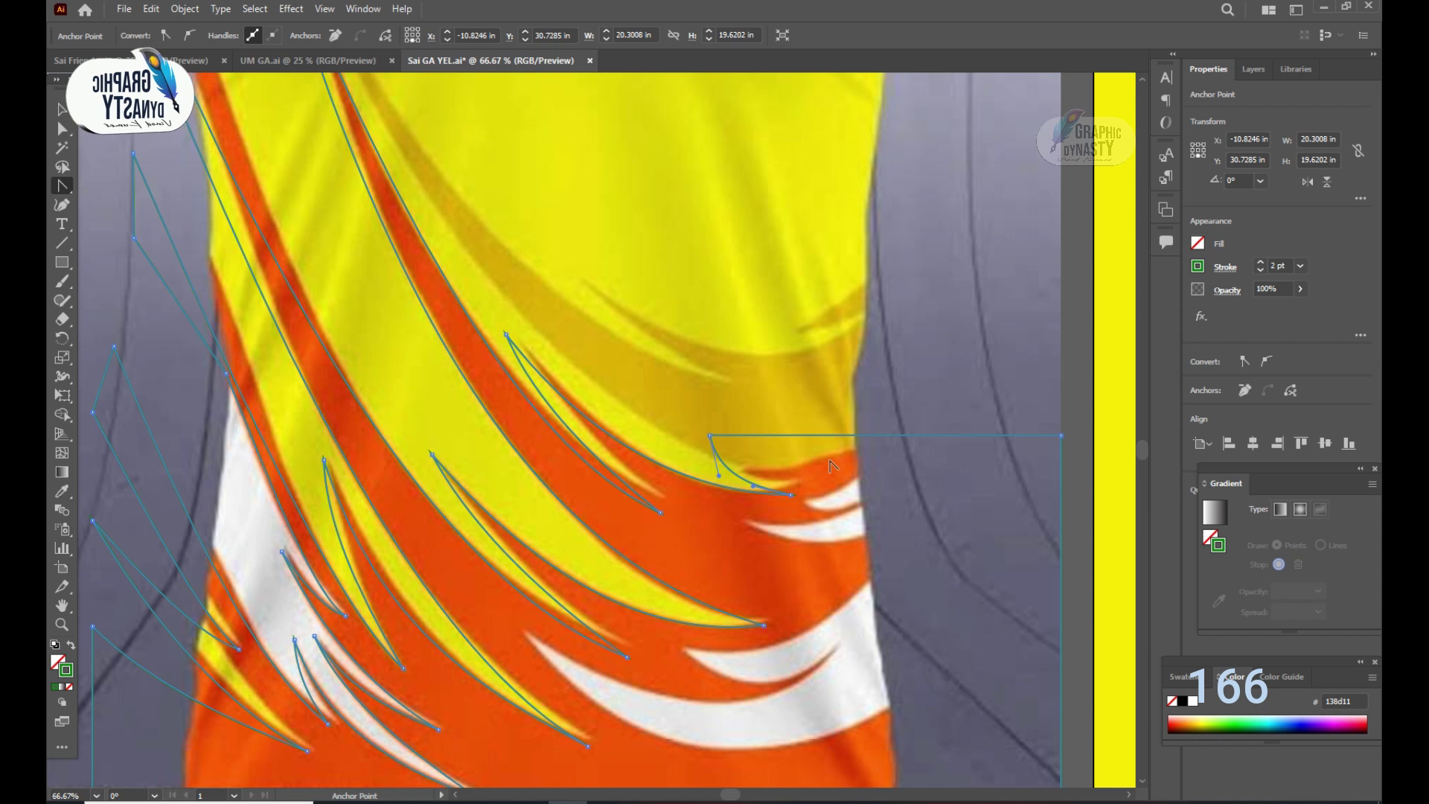
# Fill the flames with the reference orange and place them, enlarged, on the back panel
pyautogui.hotkey('ctrl', '-')
pyautogui.hotkey('ctrl', '-')
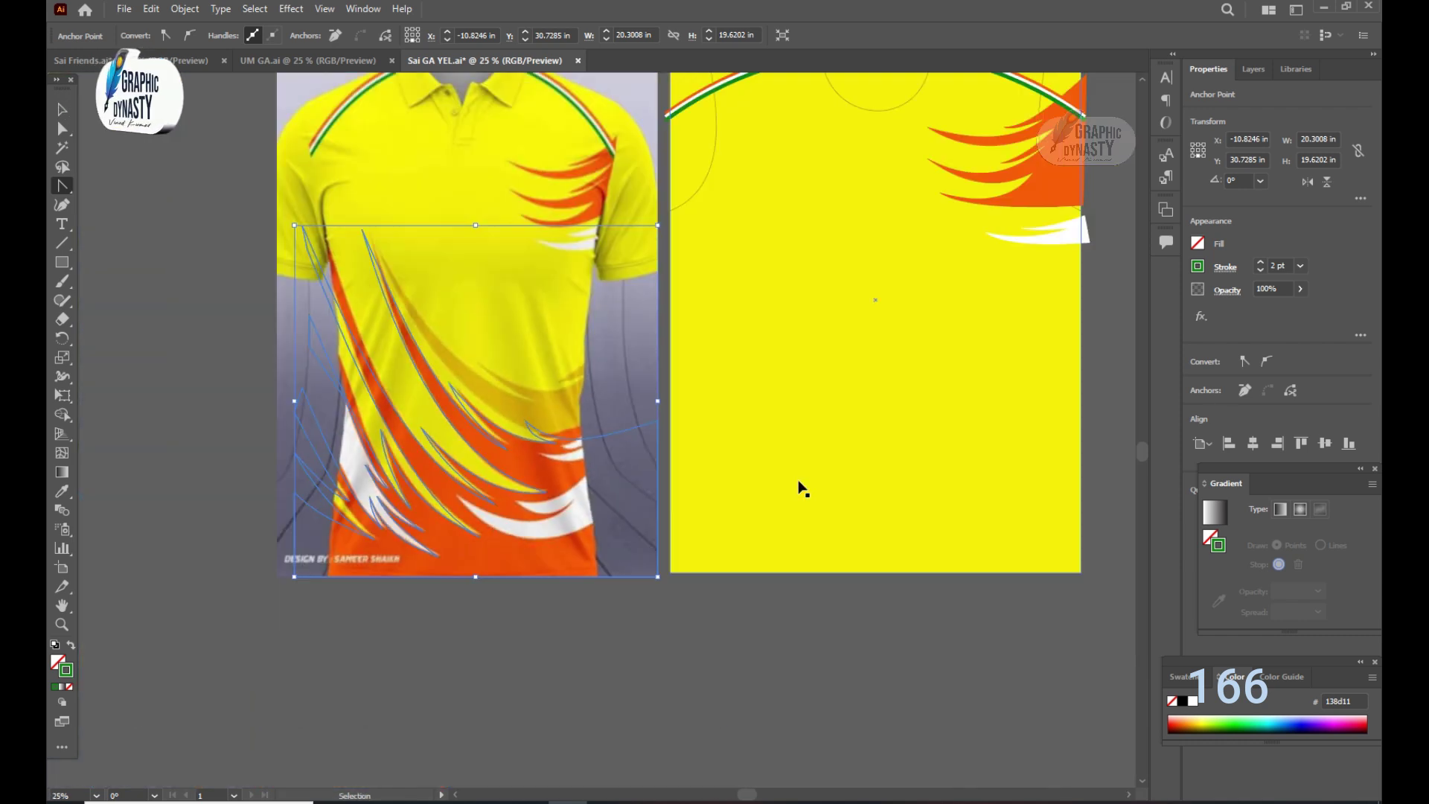
pyautogui.hotkey('ctrl', '-')
pyautogui.click(1112, 145)
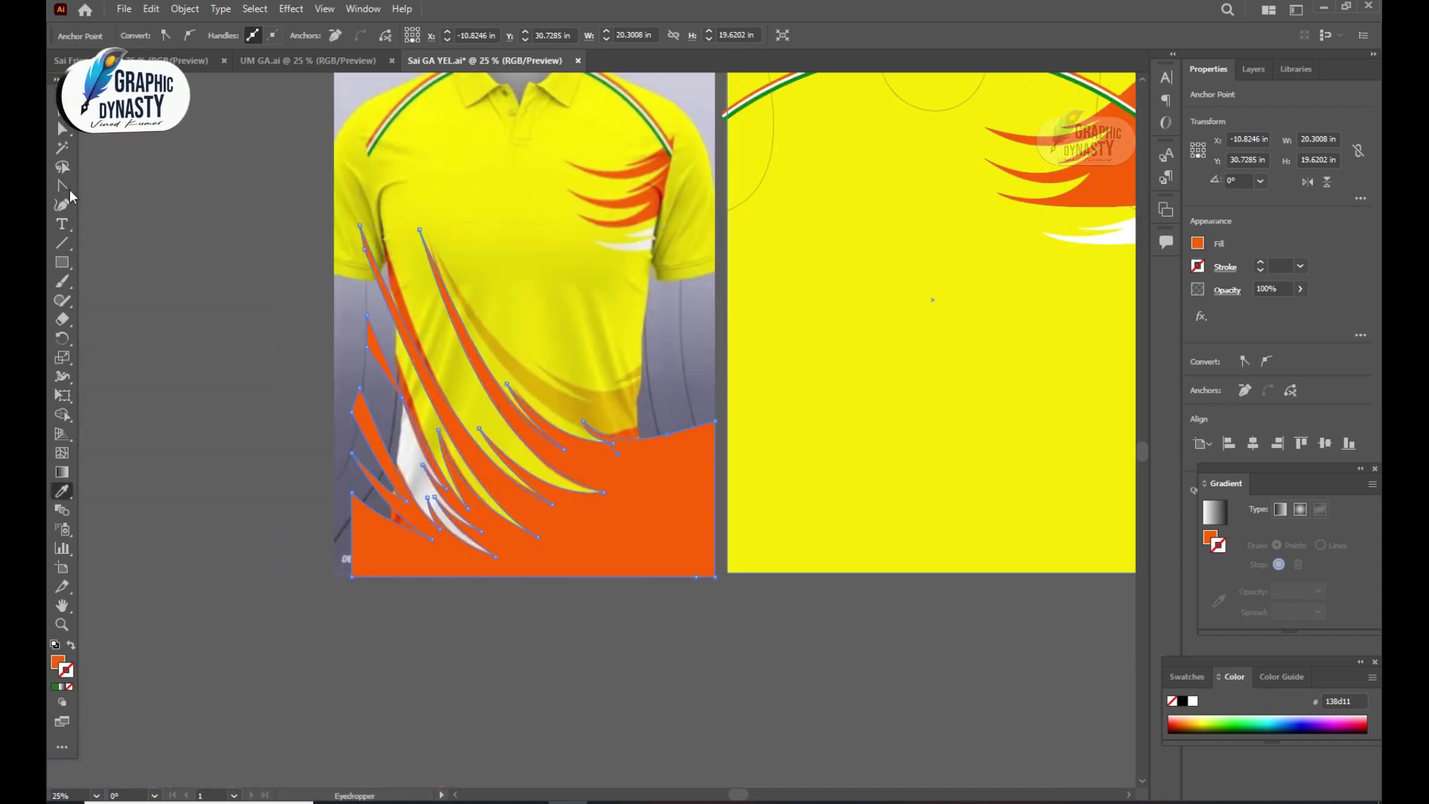
pyautogui.hscroll(5, 714, 372)
pyautogui.moveTo(601, 488); pyautogui.dragTo(798, 493)
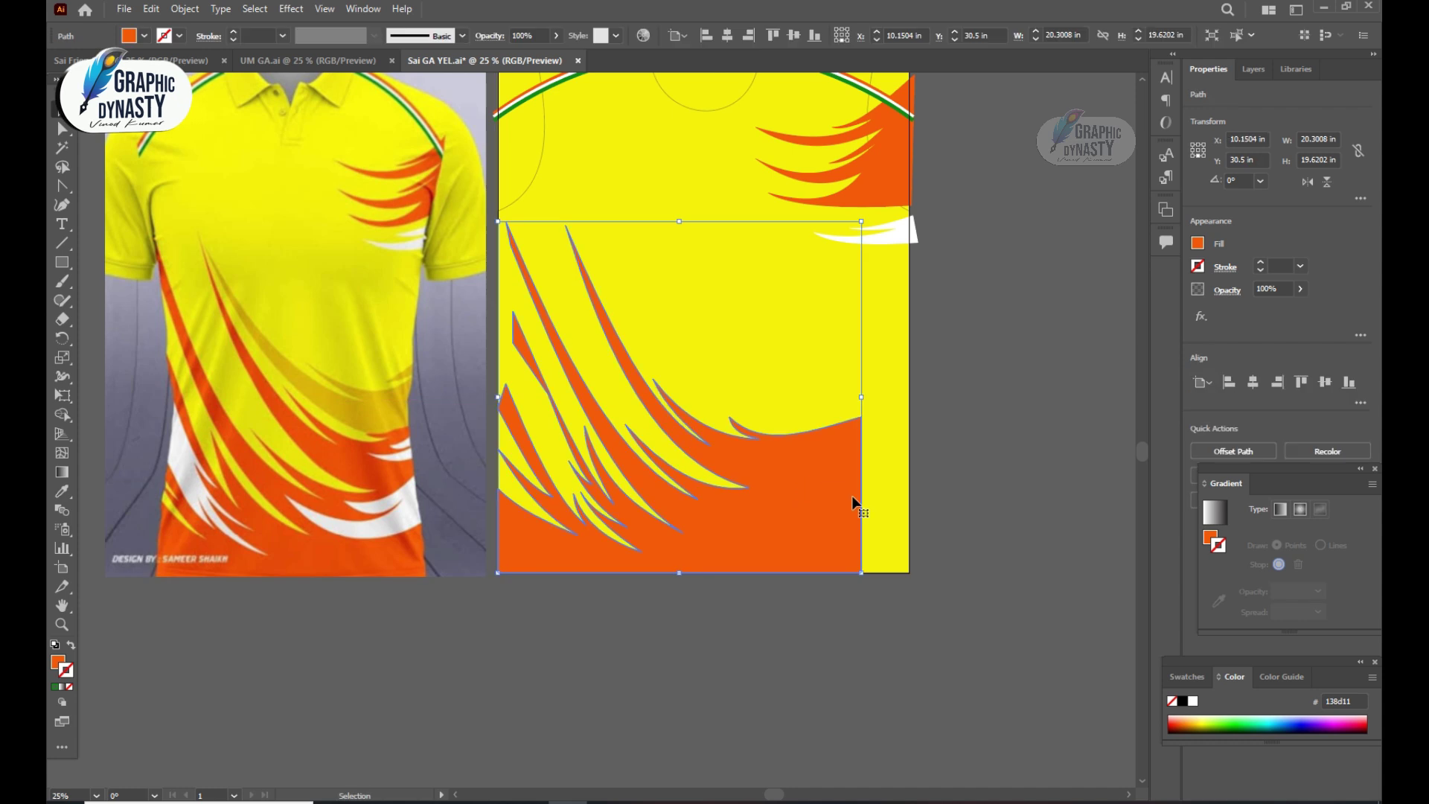
pyautogui.moveTo(863, 571); pyautogui.dragTo(886, 549)
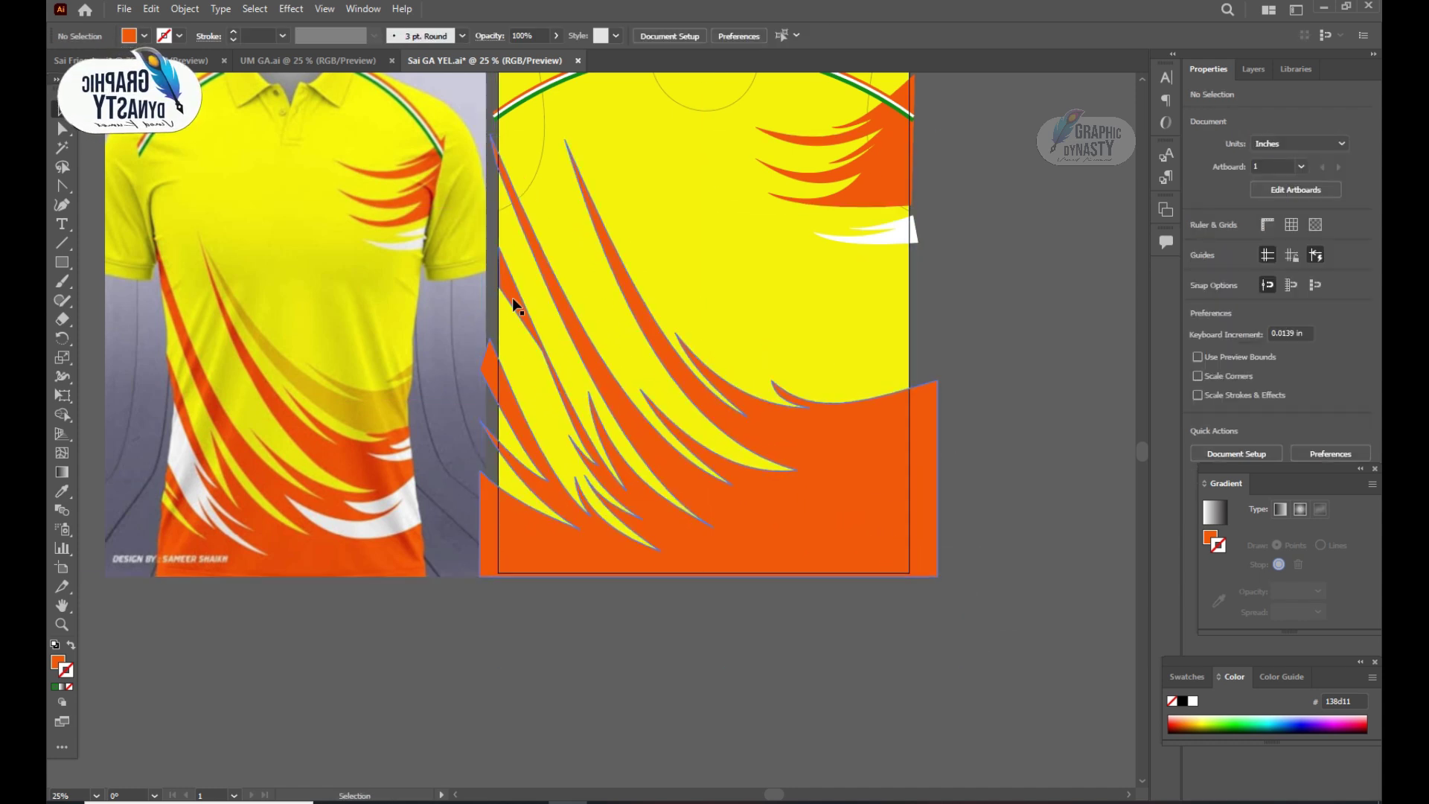
# Nudge the left flame's anchor into place, deselect, and save the file
pyautogui.click(62, 128)
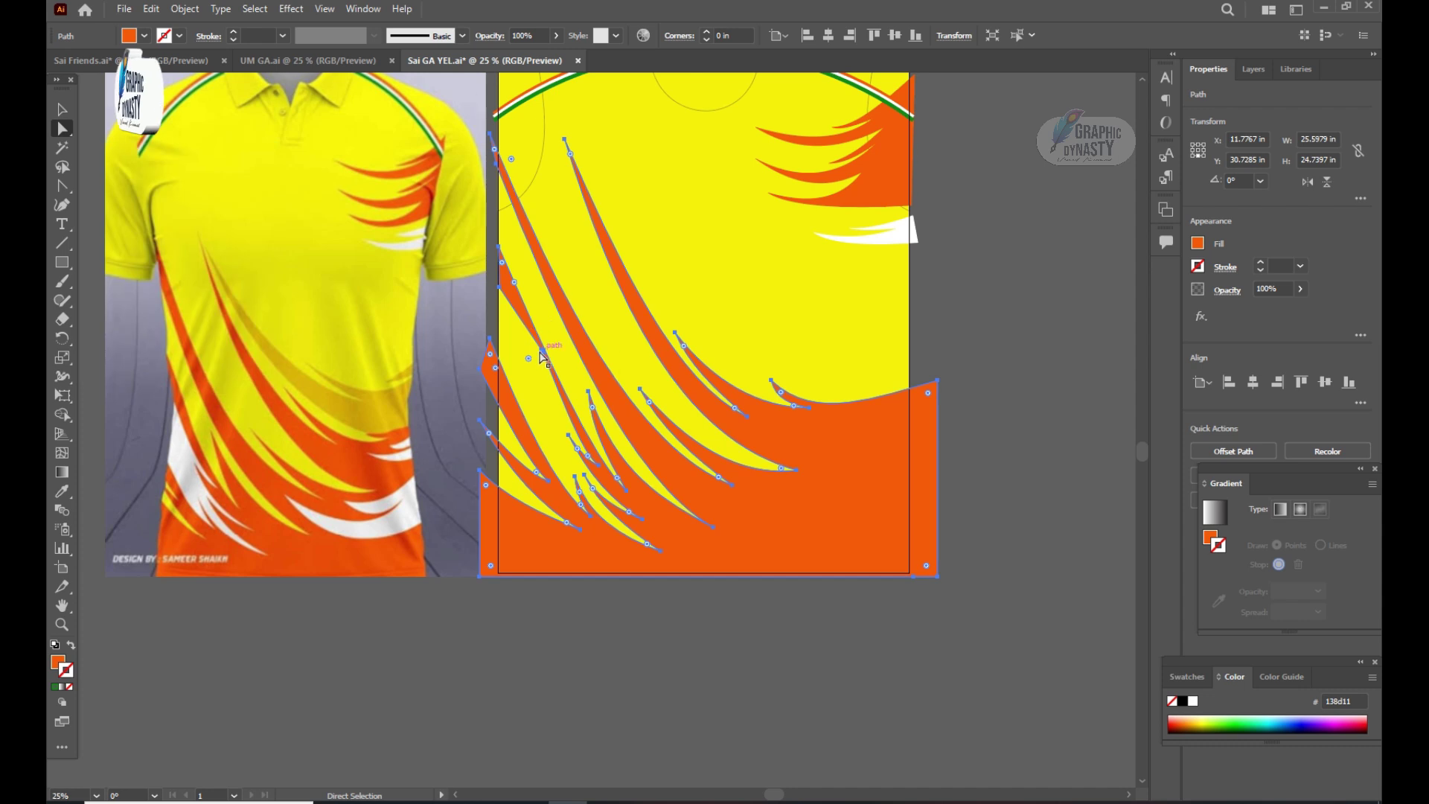
pyautogui.moveTo(539, 356); pyautogui.dragTo(533, 359)
pyautogui.press('v')
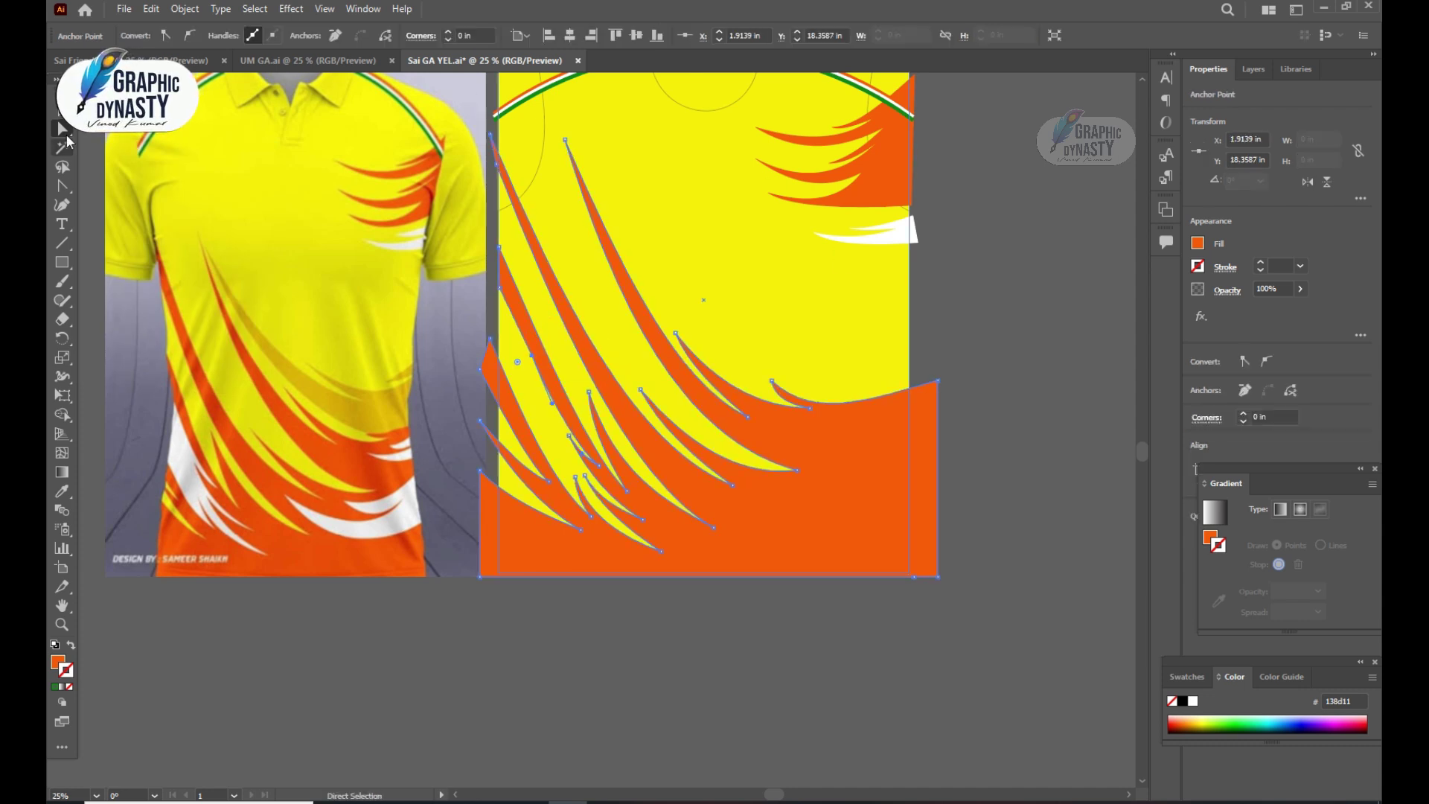
pyautogui.click(994, 258)
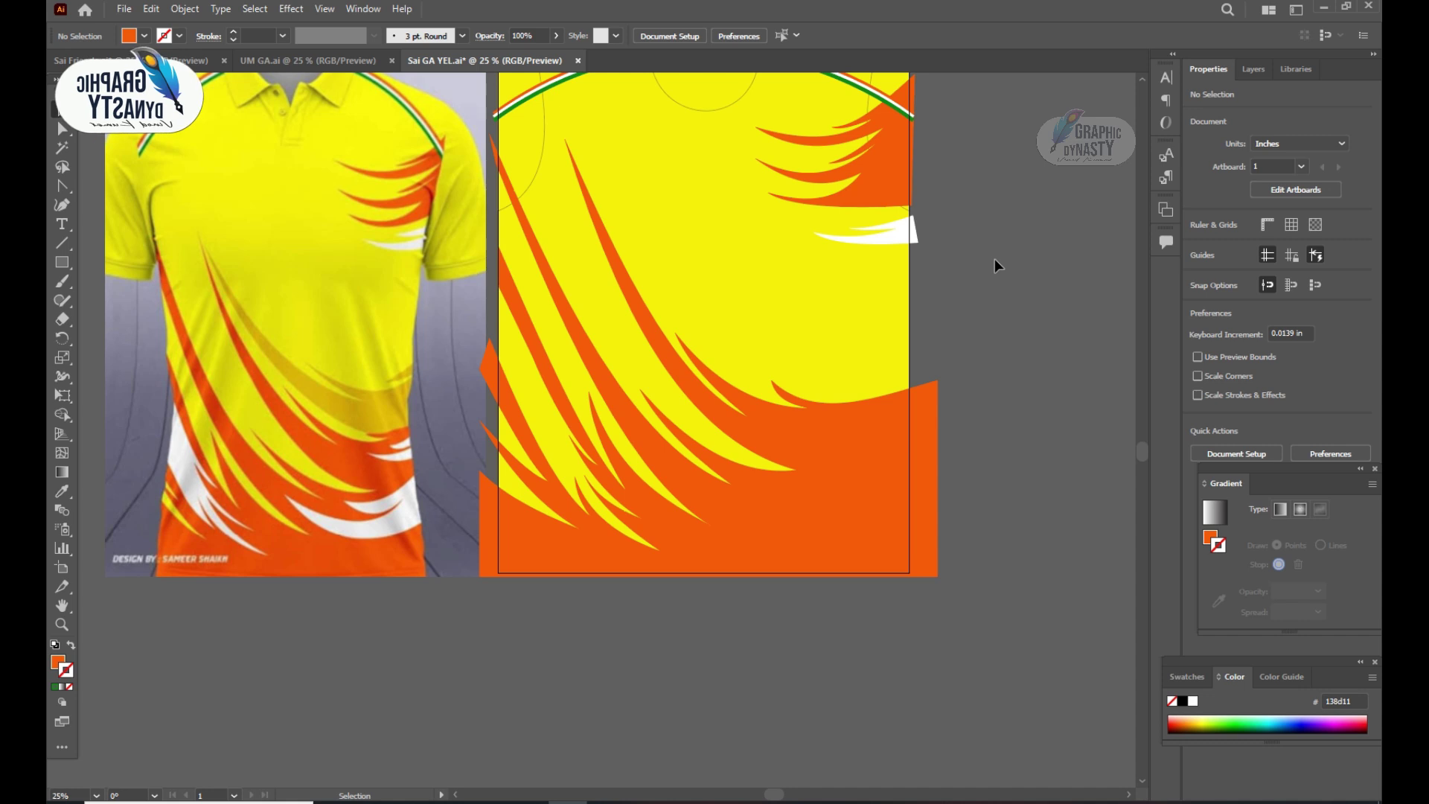
pyautogui.scroll(1, 981, 324)
pyautogui.hotkey('ctrl', 's')
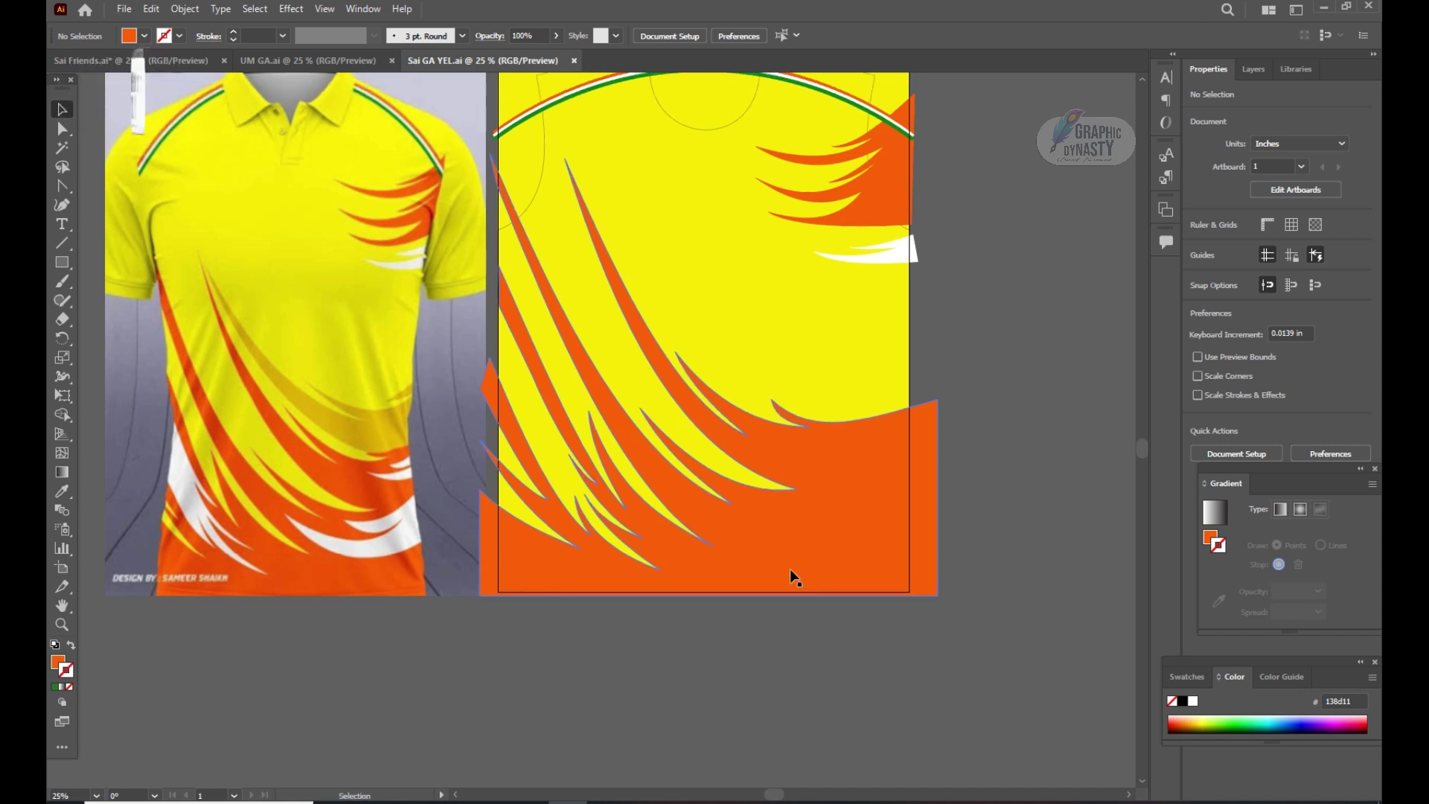
# Pen-draw a closed shape along the panel's left edge and fill it white
pyautogui.press('p')
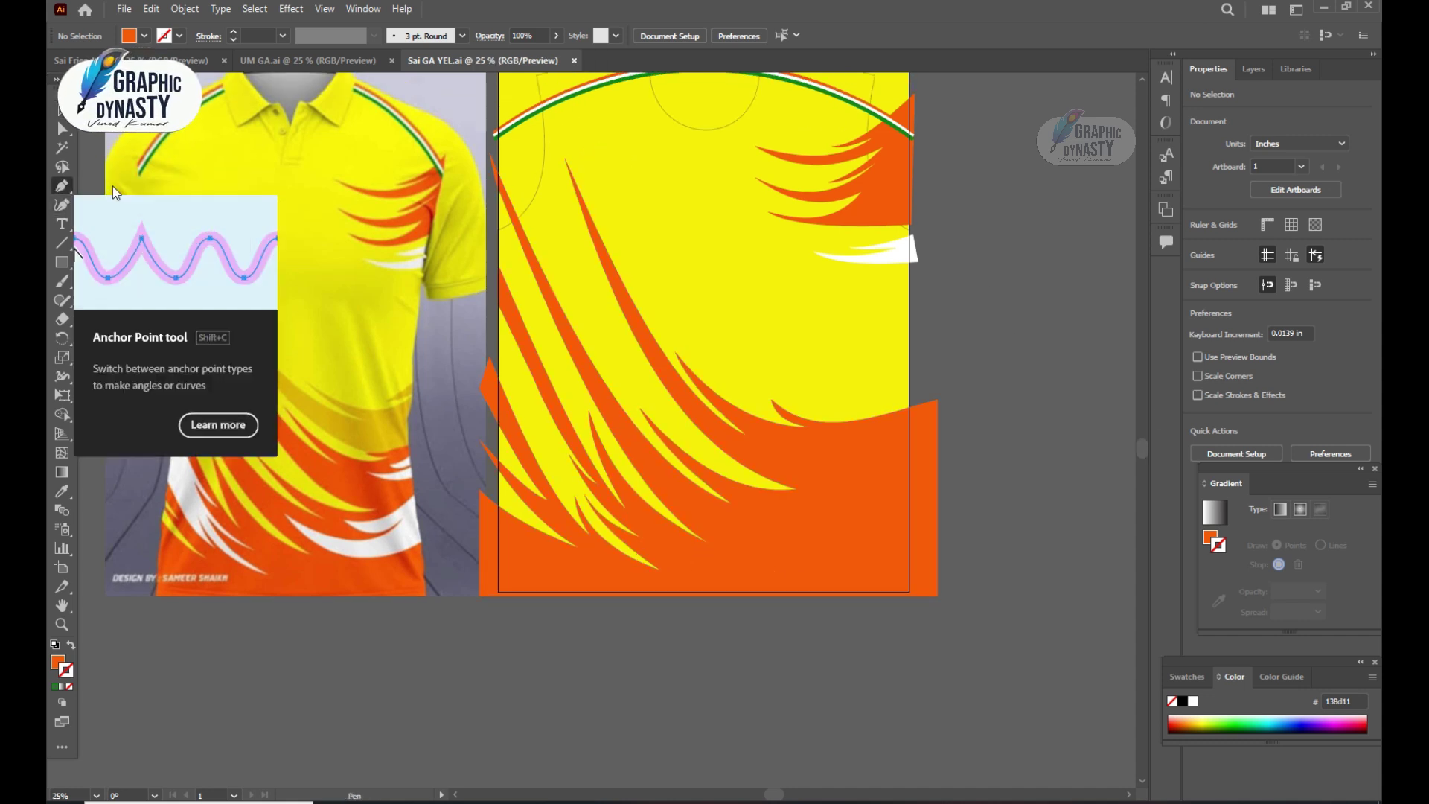
pyautogui.click(486, 280)
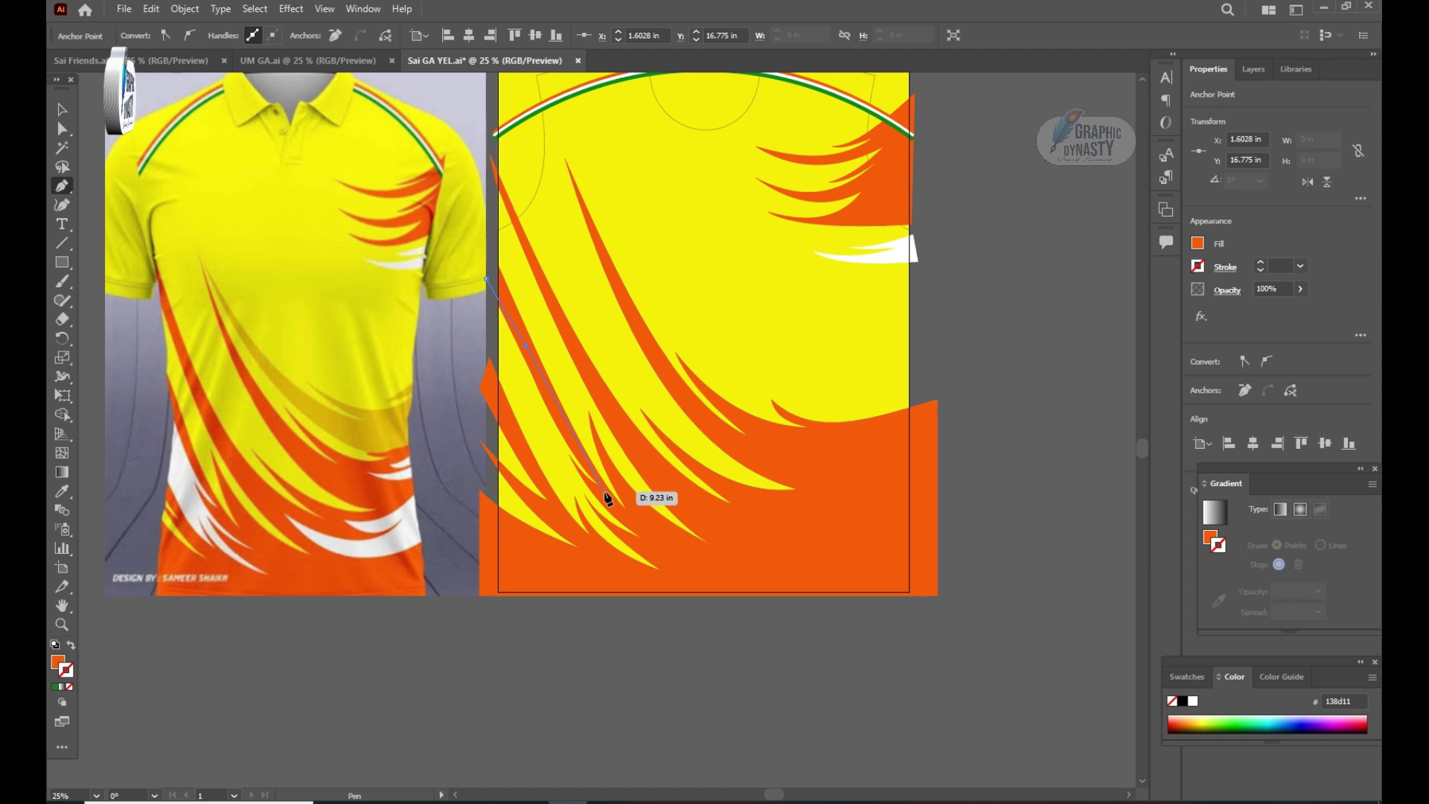
pyautogui.click(614, 576)
pyautogui.click(591, 535)
pyautogui.click(554, 517)
pyautogui.click(552, 503)
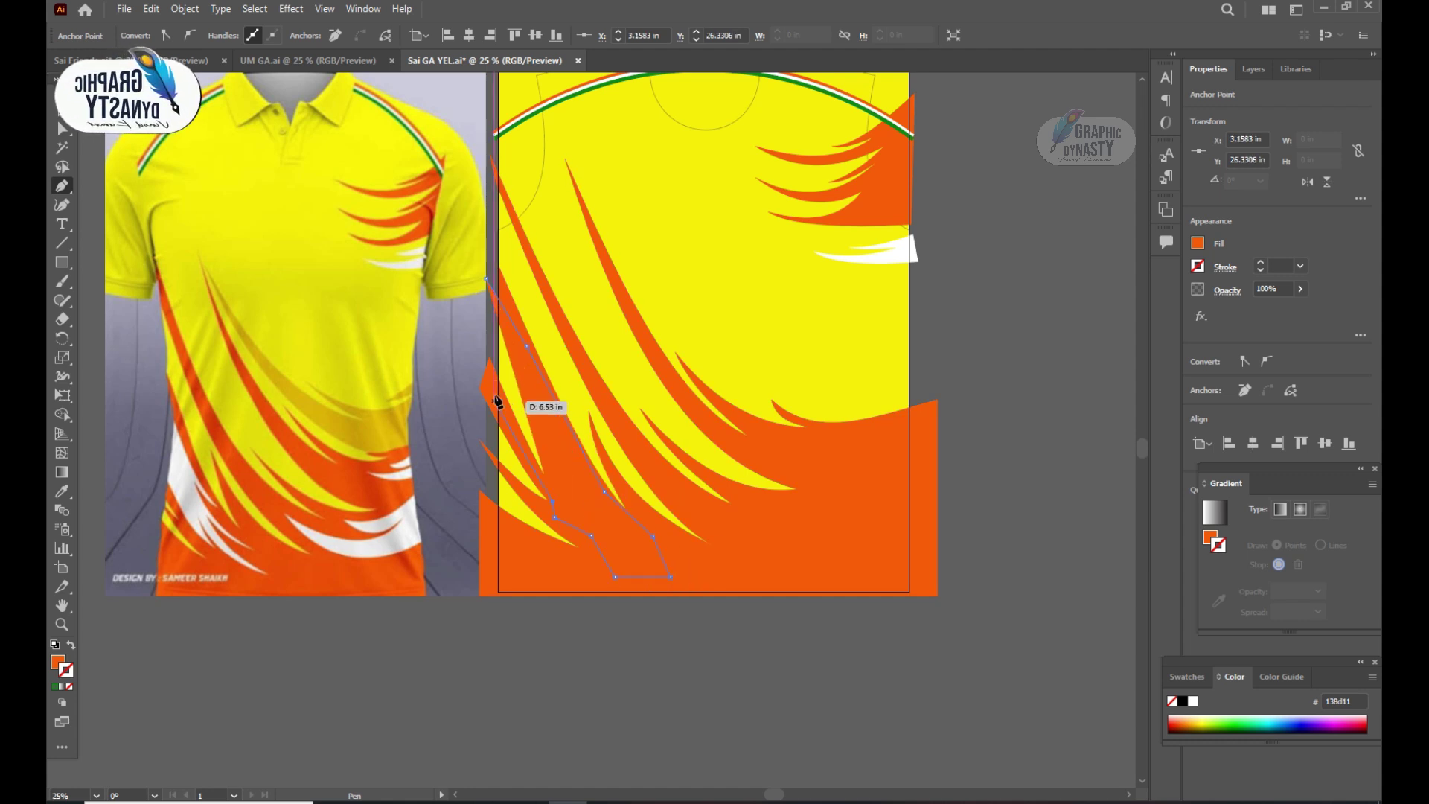
pyautogui.click(527, 346)
pyautogui.click(486, 280)
pyautogui.doubleClick(57, 662)
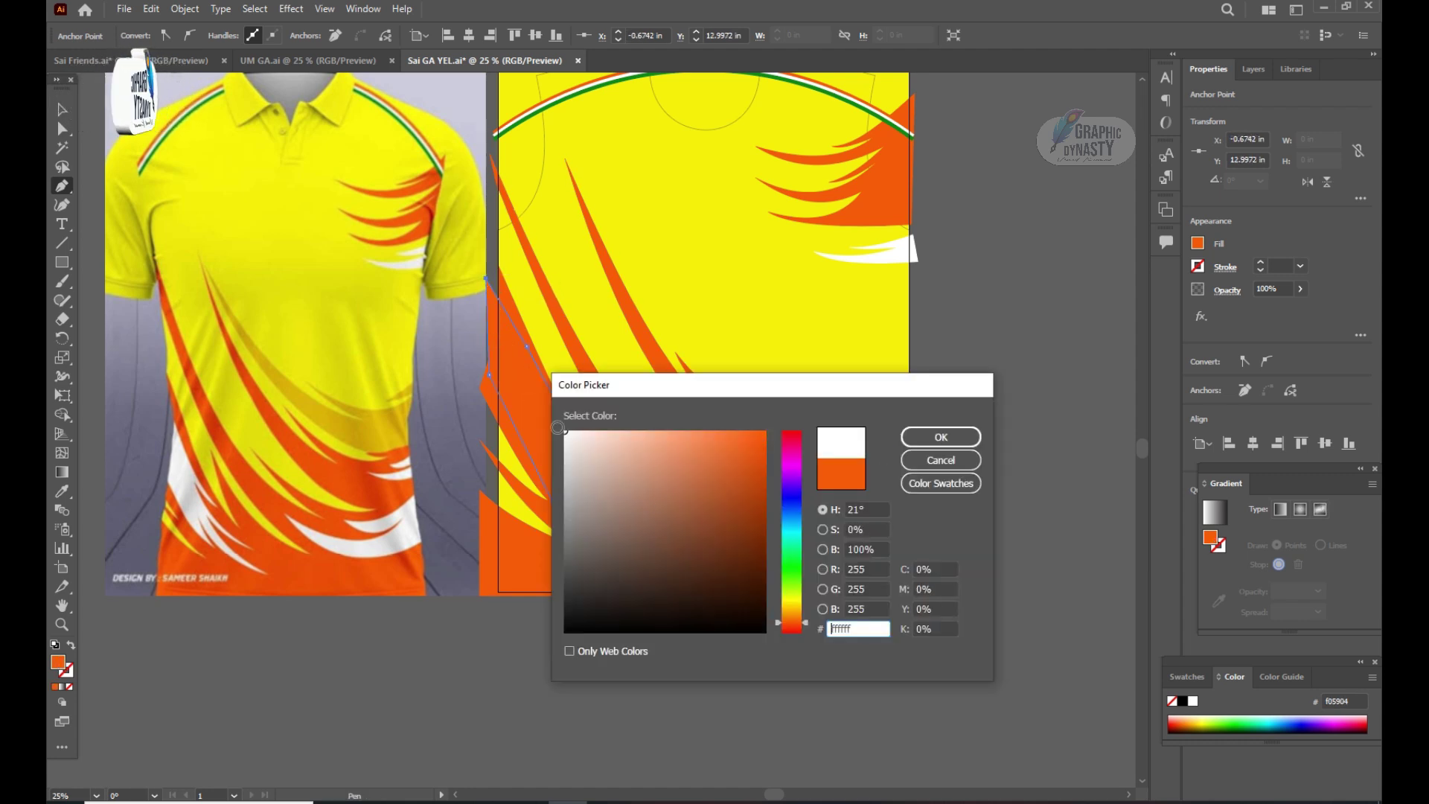
pyautogui.click(925, 433)
# Send the white shape backward behind the orange stripes and save
pyautogui.press('v')
pyautogui.rightClick(750, 555)
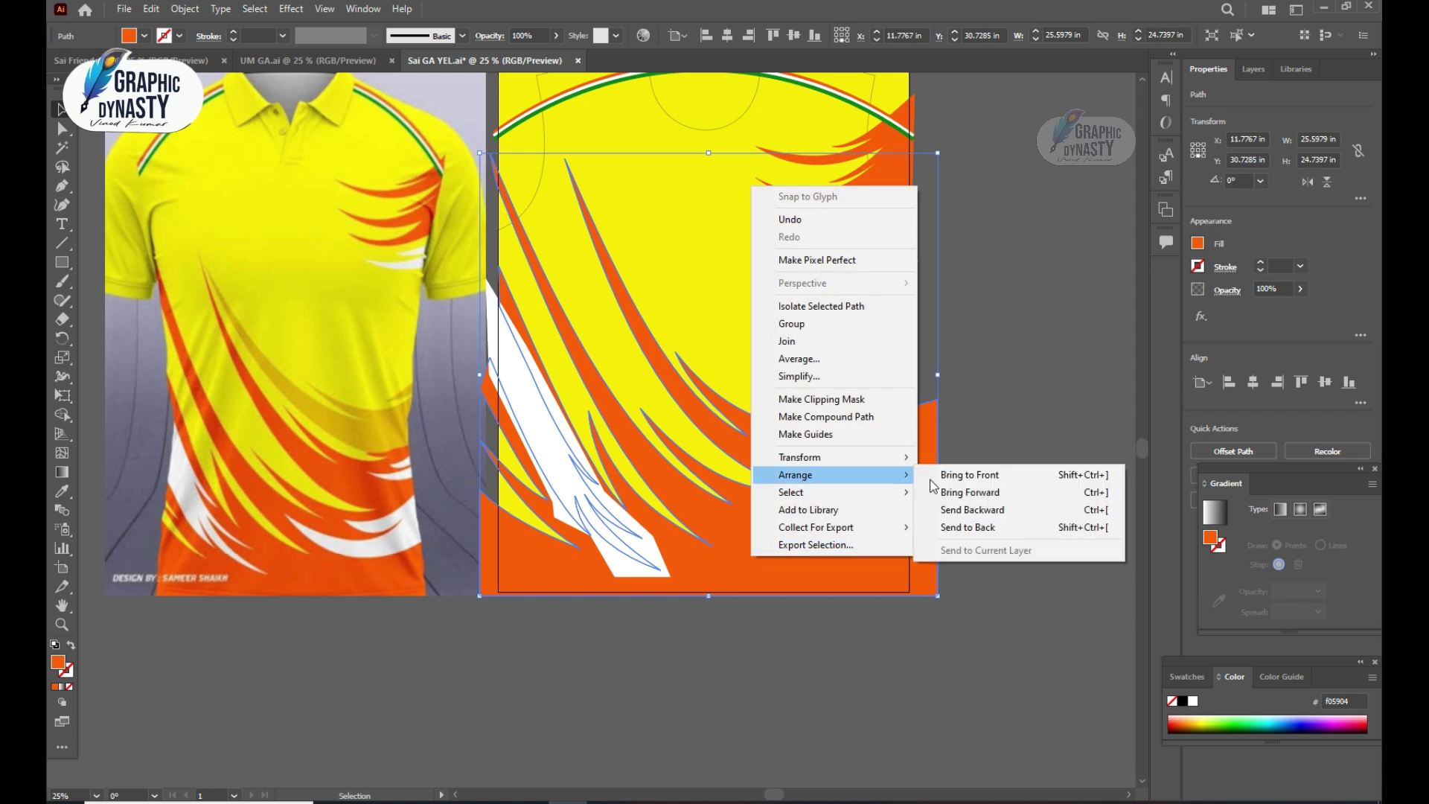
pyautogui.click(960, 511)
pyautogui.click(975, 373)
pyautogui.hotkey('ctrl', 's')
# Start an unfilled swoosh outline over the reference's white swoosh
pyautogui.press('a')
pyautogui.hscroll(-5, 714, 341)
pyautogui.click(62, 186)
pyautogui.click(654, 475)
pyautogui.moveTo(535, 519); pyautogui.dragTo(475, 514)
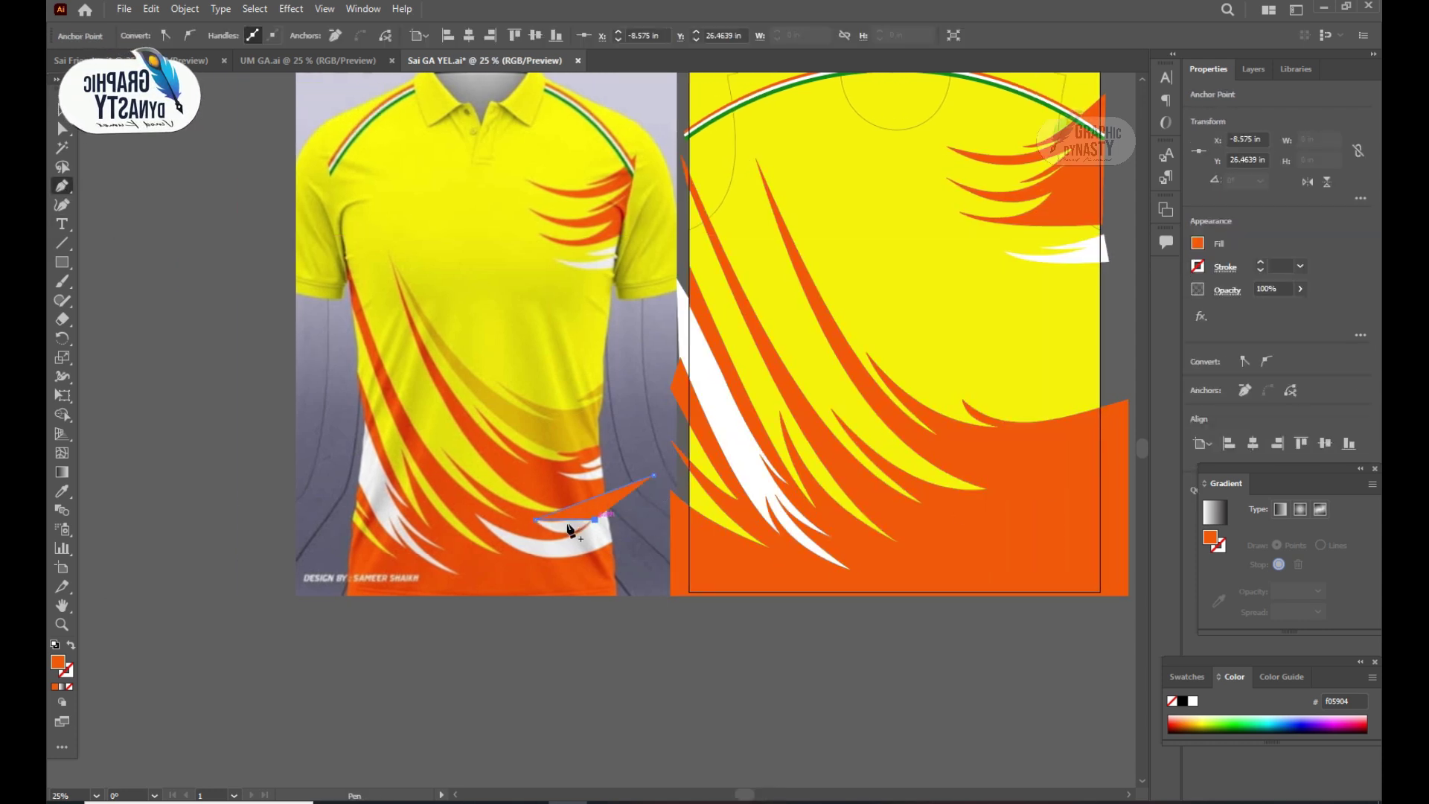
pyautogui.click(654, 550)
pyautogui.click(69, 687)
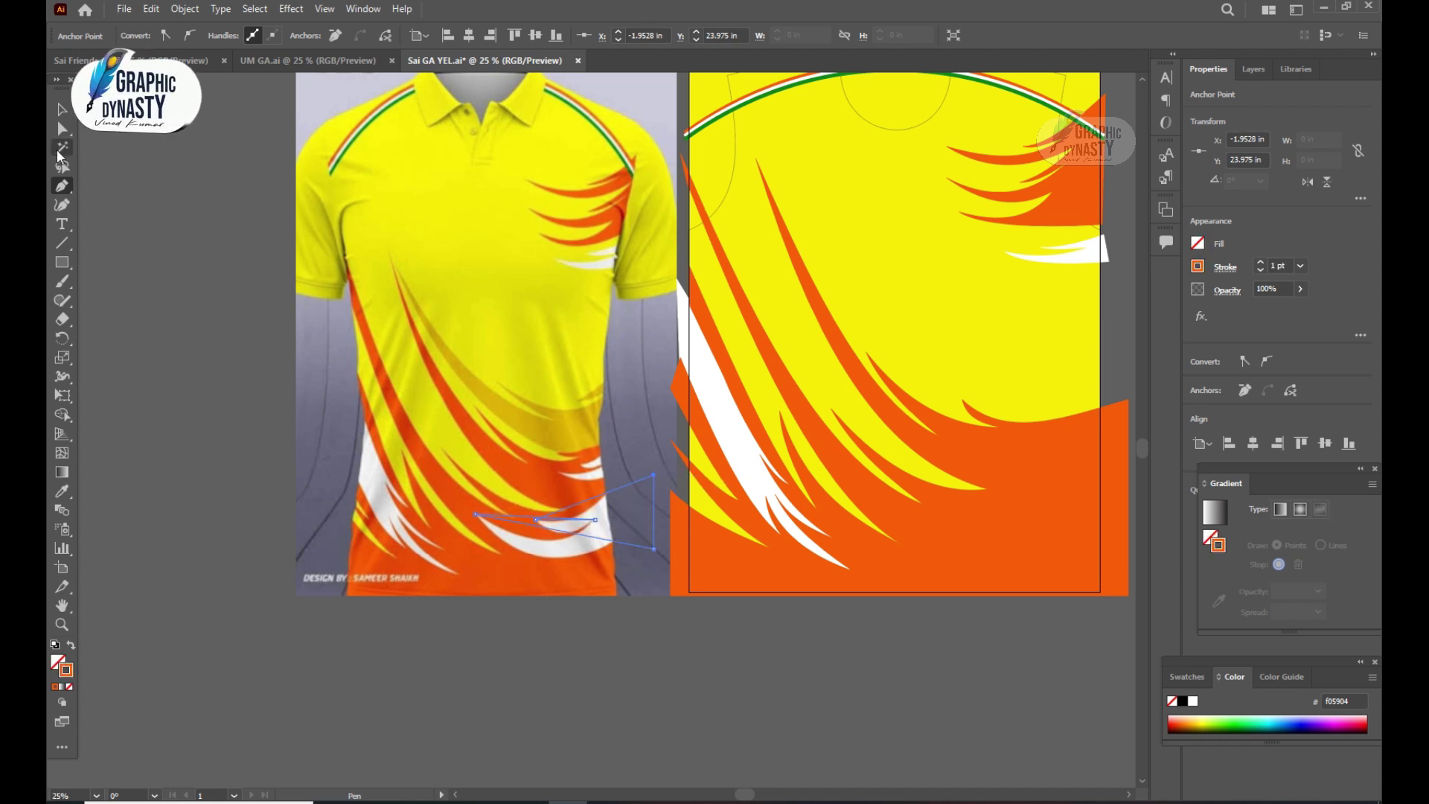
# Curve the swoosh's upper and lower edges and raise its top-right corner
pyautogui.hotkey('ctrl', '=')
pyautogui.hotkey('ctrl', '=')
pyautogui.hotkey('ctrl', '=')
pyautogui.hotkey('shift', 'c')
pyautogui.moveTo(566, 570)
pyautogui.mouseDown()
pyautogui.moveTo(532, 646)
pyautogui.moveTo(588, 585)
pyautogui.mouseUp()
pyautogui.moveTo(672, 494); pyautogui.dragTo(676, 529)
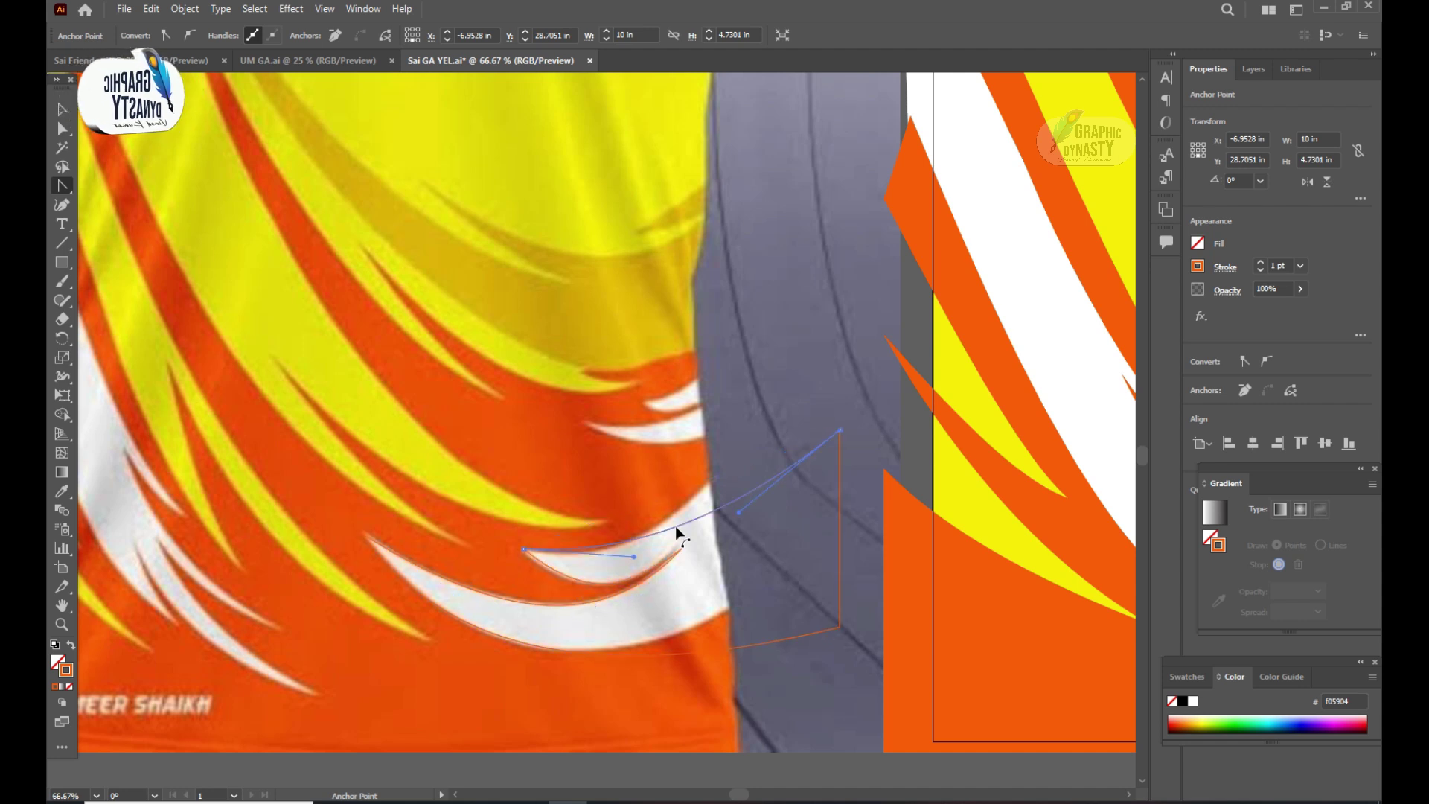
pyautogui.press('a')
pyautogui.moveTo(832, 445); pyautogui.dragTo(832, 400)
pyautogui.moveTo(628, 564); pyautogui.dragTo(634, 582)
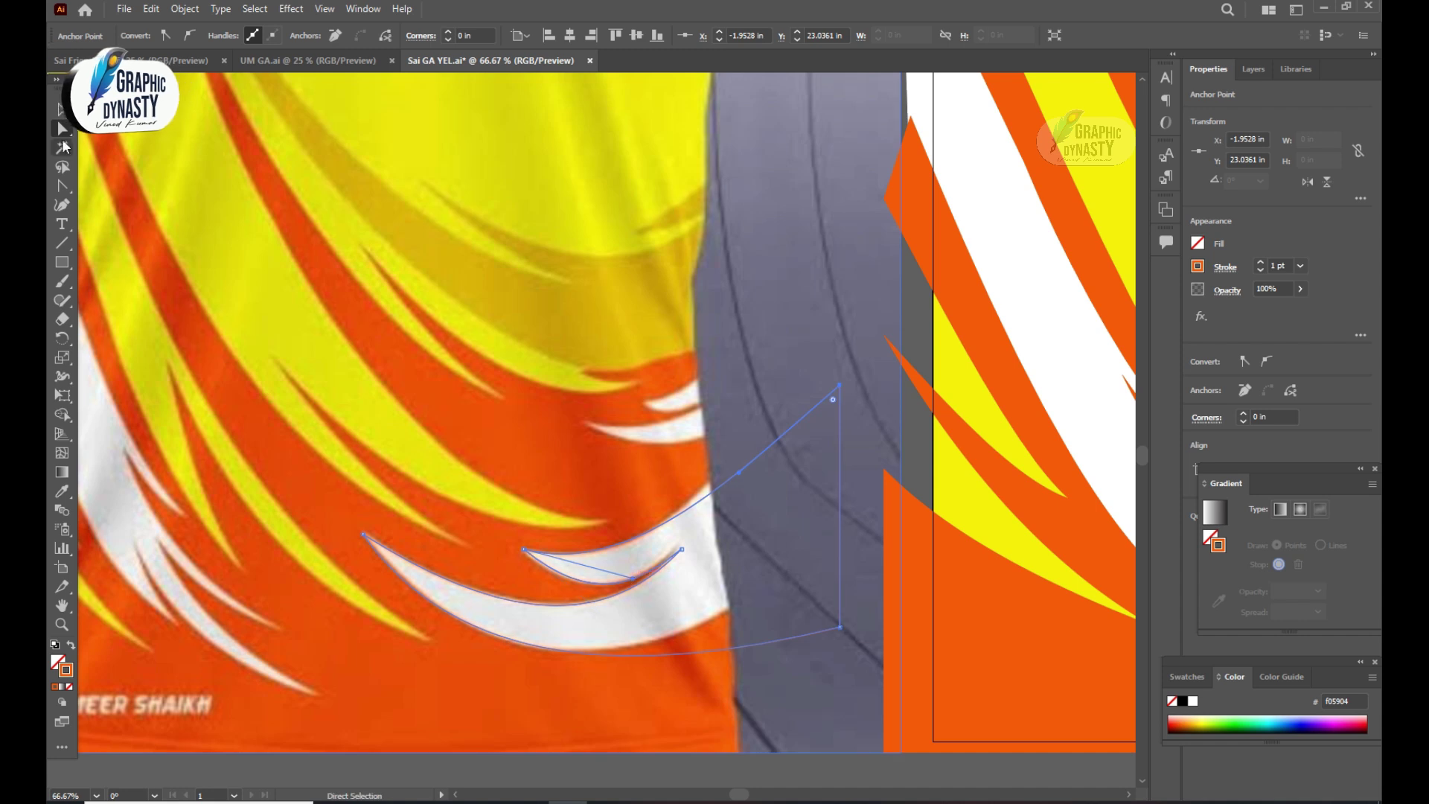
# Fill the swoosh white, move it onto the back panel, and enlarge it
pyautogui.hotkey('ctrl', '-')
pyautogui.hotkey('ctrl', '-')
pyautogui.hotkey('ctrl', '-')
pyautogui.click(62, 110)
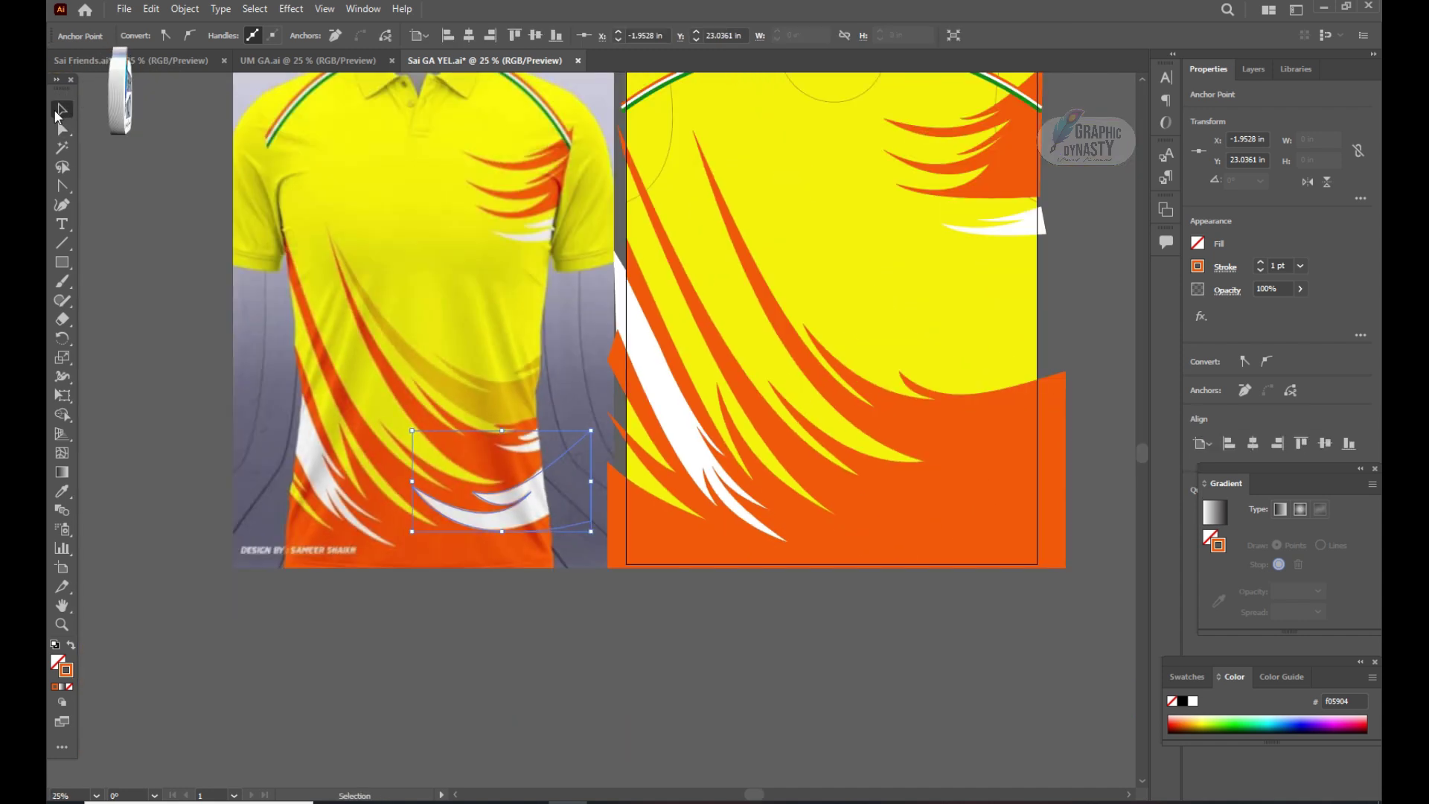
pyautogui.doubleClick(57, 662)
pyautogui.press('Return')
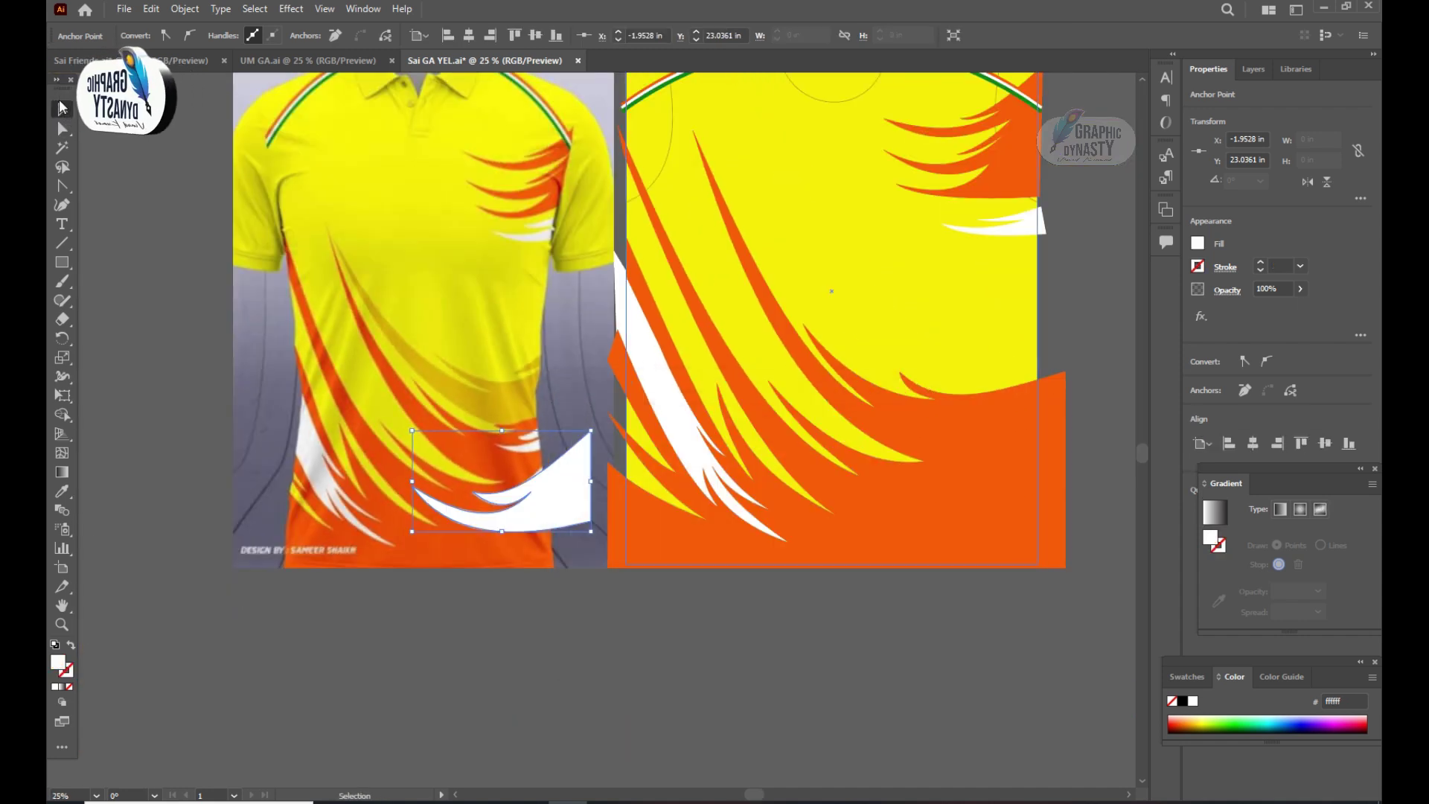
pyautogui.moveTo(547, 490)
pyautogui.mouseDown()
pyautogui.moveTo(1039, 493)
pyautogui.moveTo(1019, 492)
pyautogui.mouseUp()
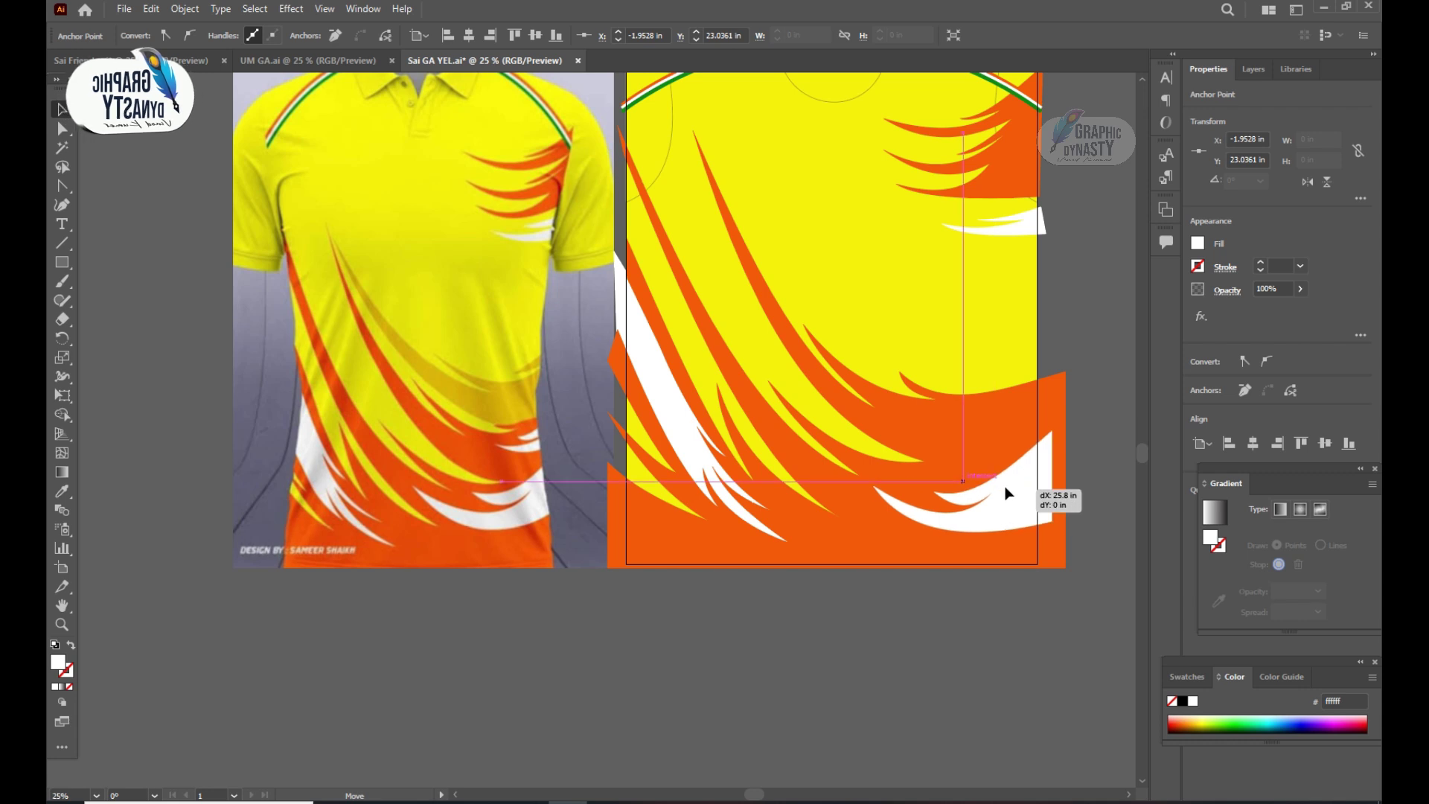
pyautogui.moveTo(883, 430); pyautogui.dragTo(841, 405)
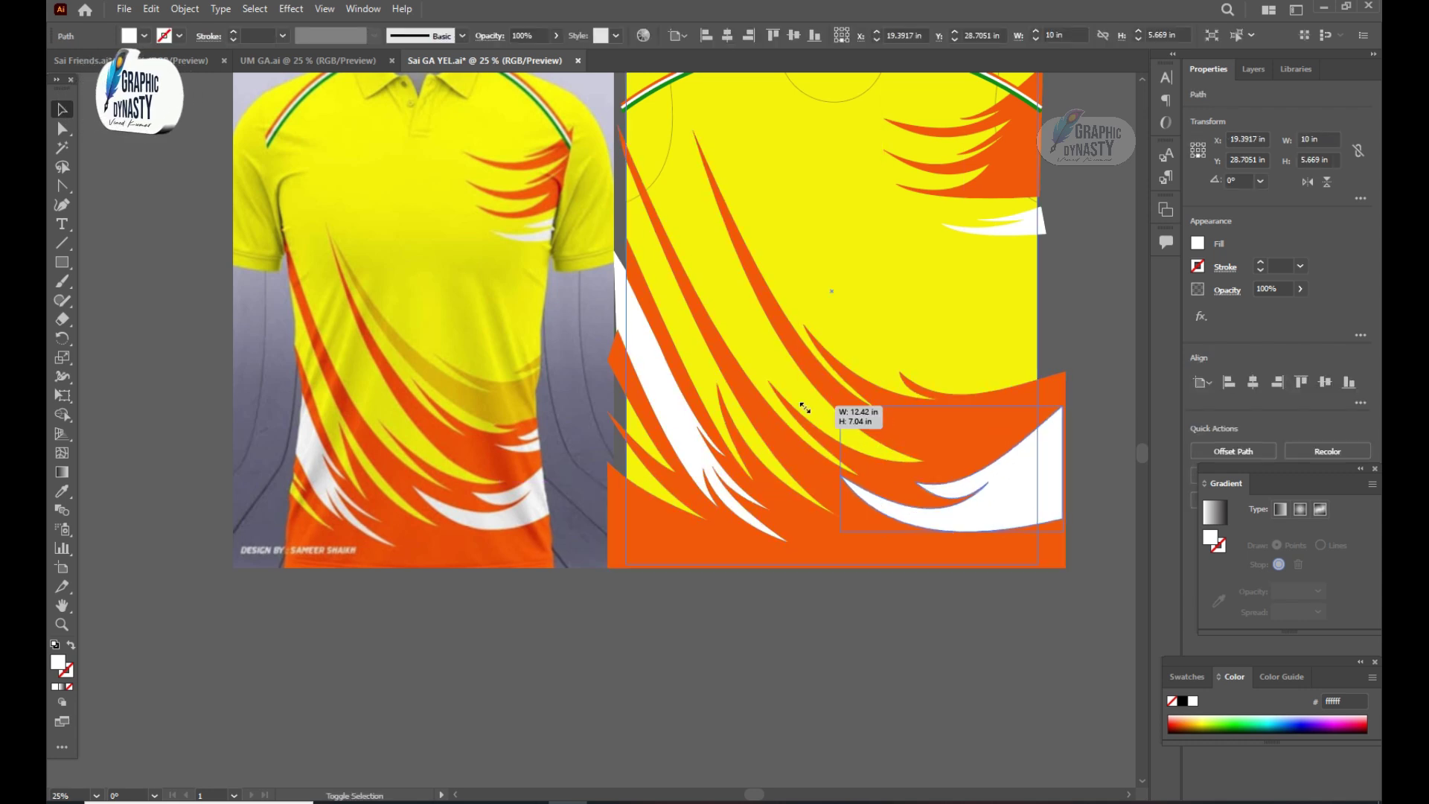
pyautogui.click(1077, 374)
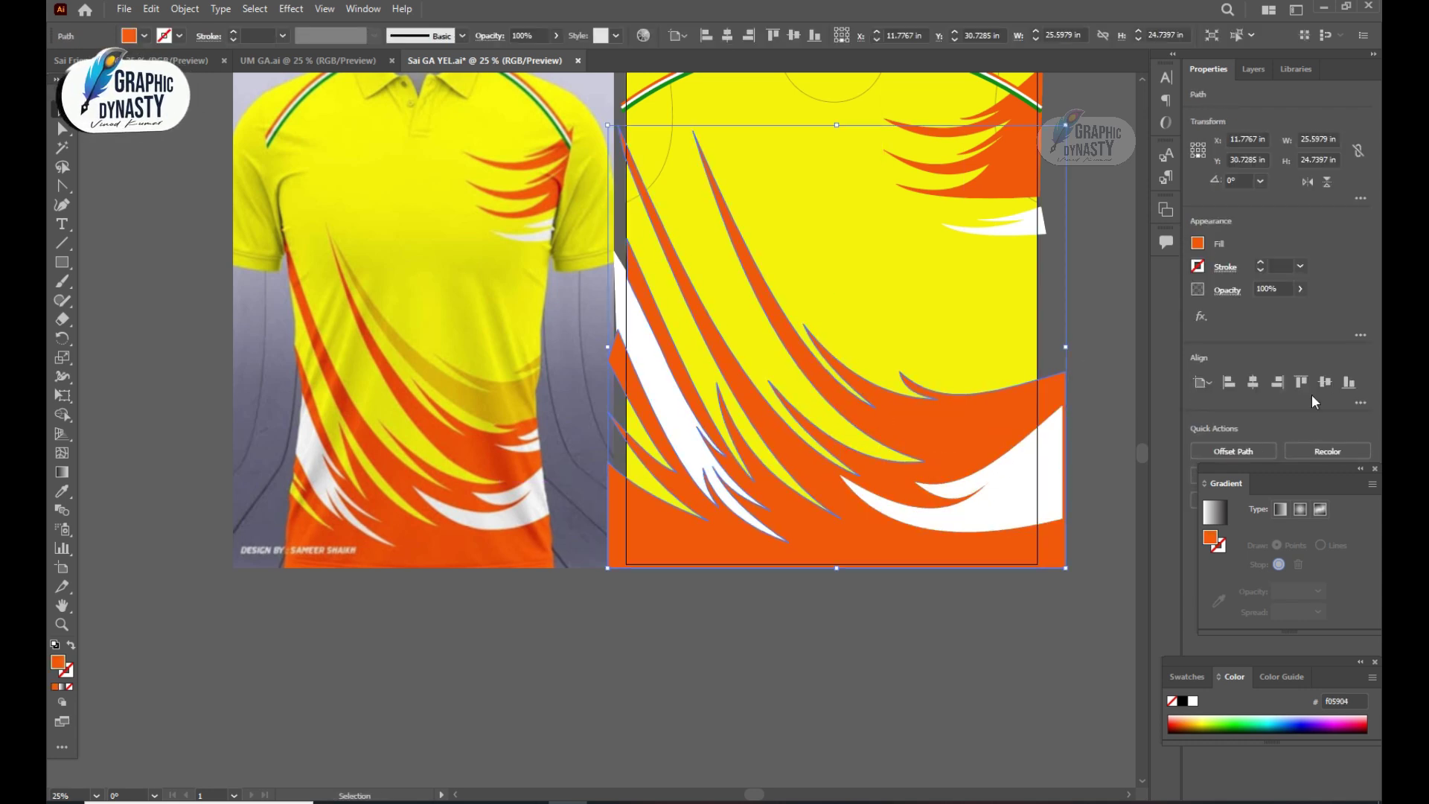
pyautogui.scroll(2, 1075, 330)
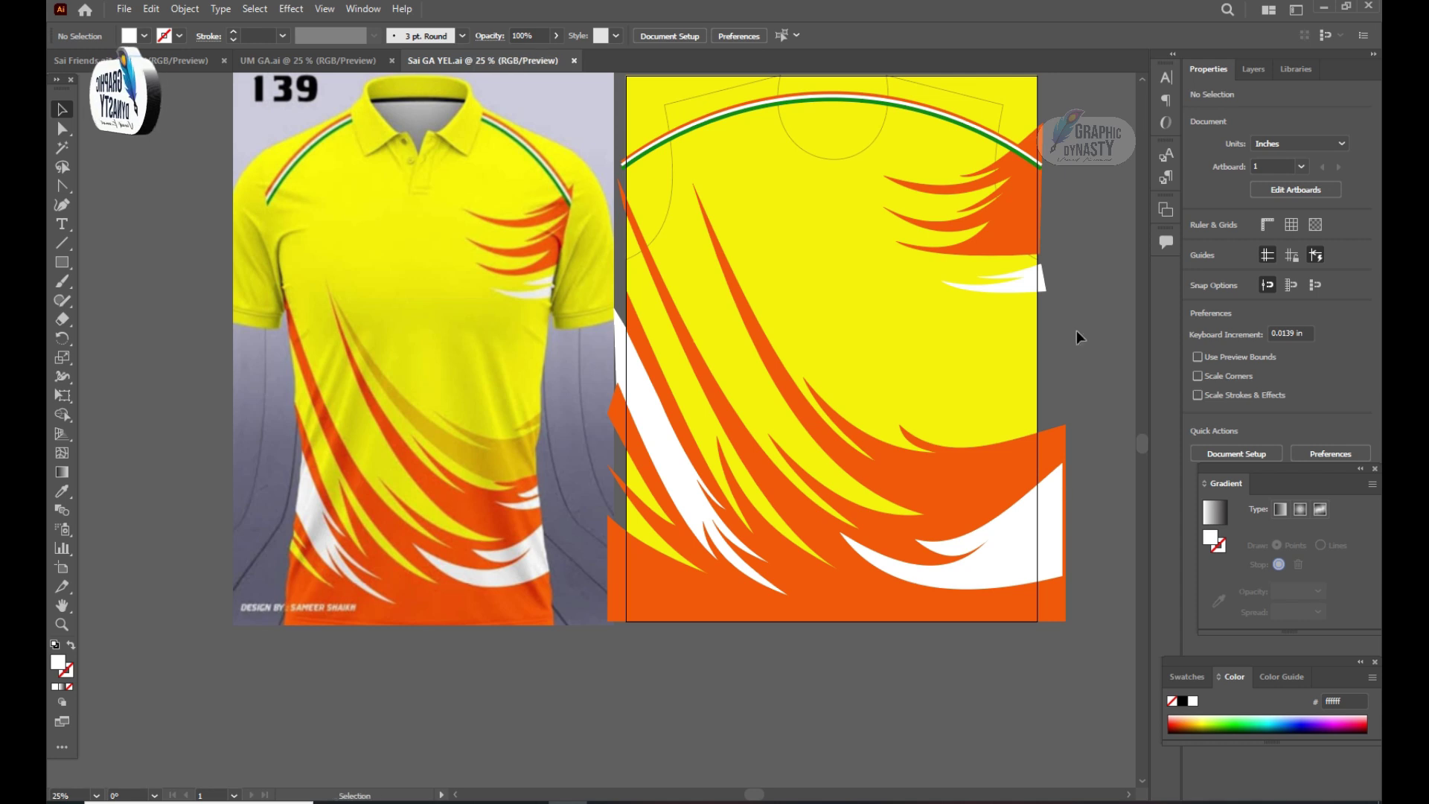
# Trace a small spiky white swoosh on the front reference and curve its inner edge
pyautogui.hotkey('ctrl', '+')
pyautogui.click(67, 185)
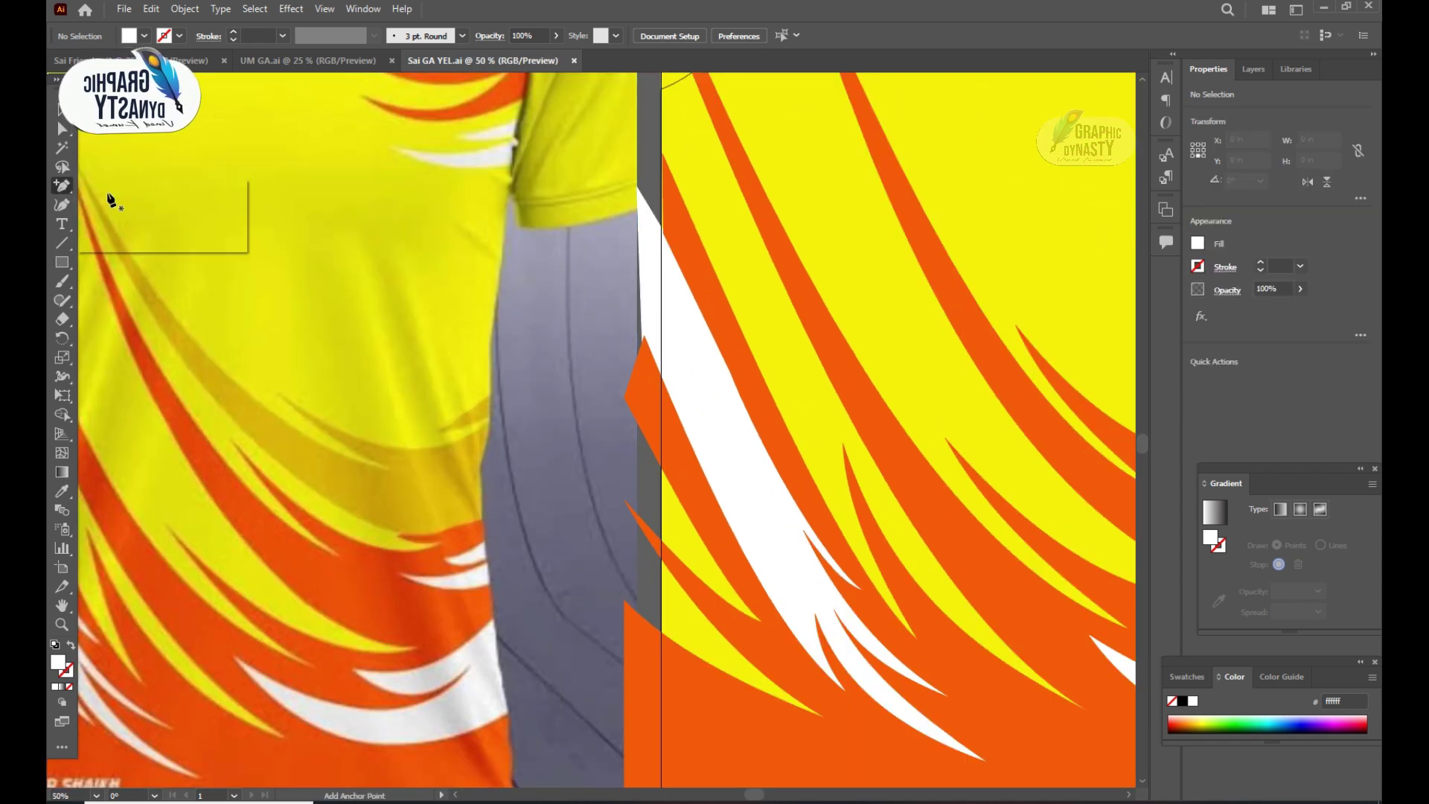
pyautogui.click(444, 555)
pyautogui.click(530, 562)
pyautogui.click(383, 573)
pyautogui.click(592, 593)
pyautogui.click(591, 523)
pyautogui.hscroll(-5, 604, 560)
pyautogui.hotkey('shift', 'c')
pyautogui.click(693, 576)
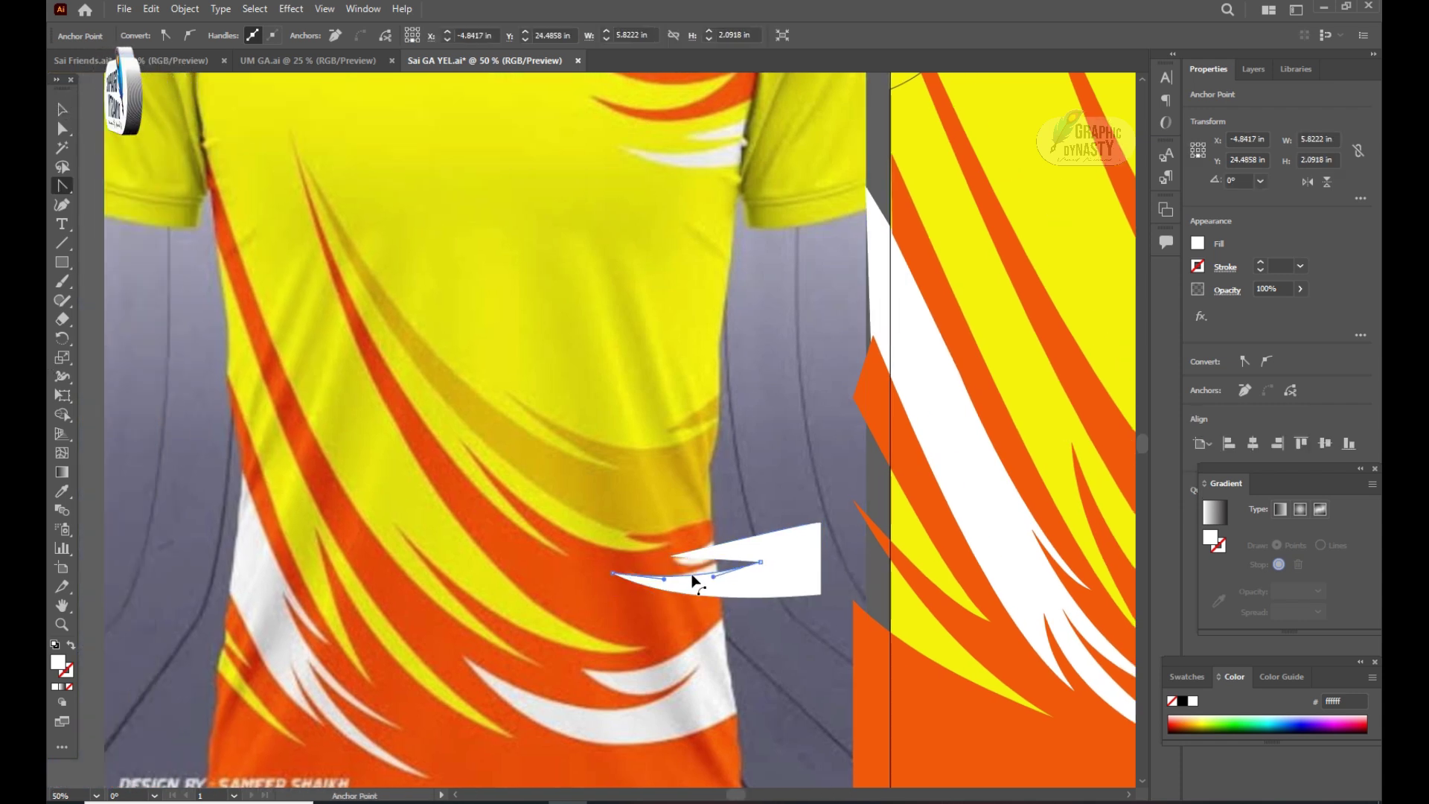
pyautogui.moveTo(698, 567); pyautogui.dragTo(723, 567)
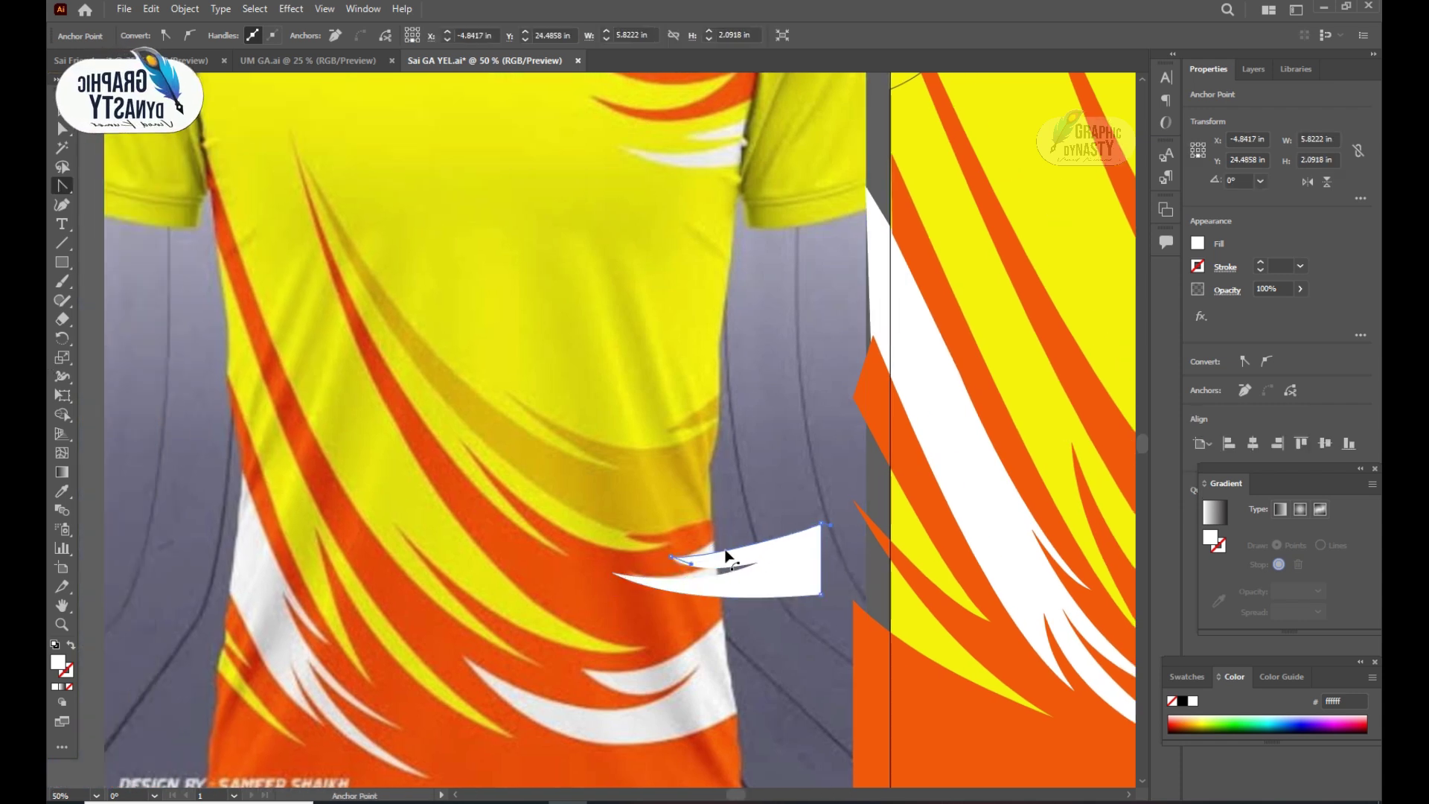
# Move the white swoosh onto the front panel's right edge and save
pyautogui.click(64, 114)
pyautogui.hotkey('ctrl', '-')
pyautogui.moveTo(648, 511)
pyautogui.mouseDown()
pyautogui.moveTo(998, 411)
pyautogui.moveTo(1003, 365)
pyautogui.mouseUp()
pyautogui.click(1015, 351)
pyautogui.hotkey('ctrl', 's')
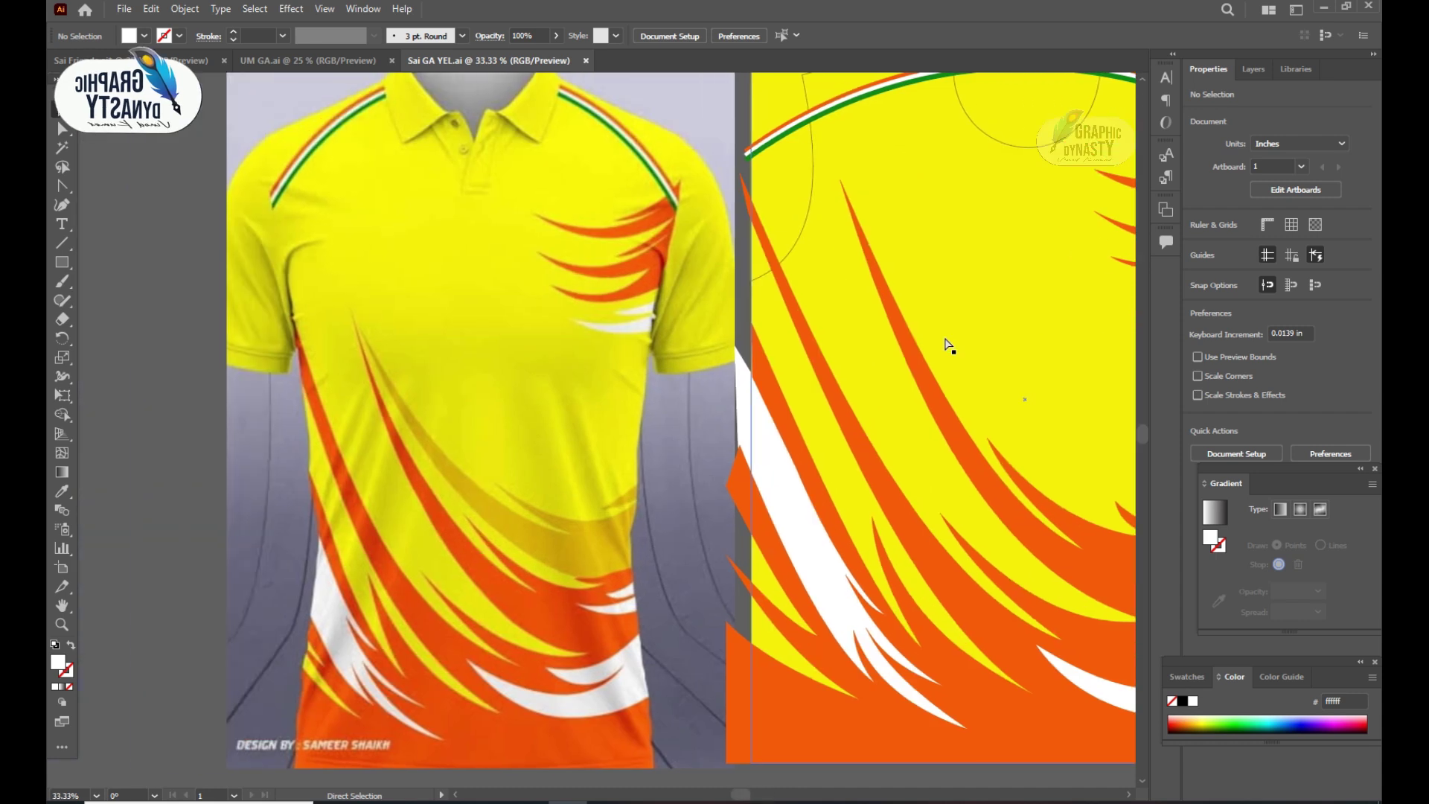
# Pen-draw an unfilled five-point outline around the dark-yellow chest shading
pyautogui.hscroll(-2, 949, 345)
pyautogui.click(62, 186)
pyautogui.click(703, 608)
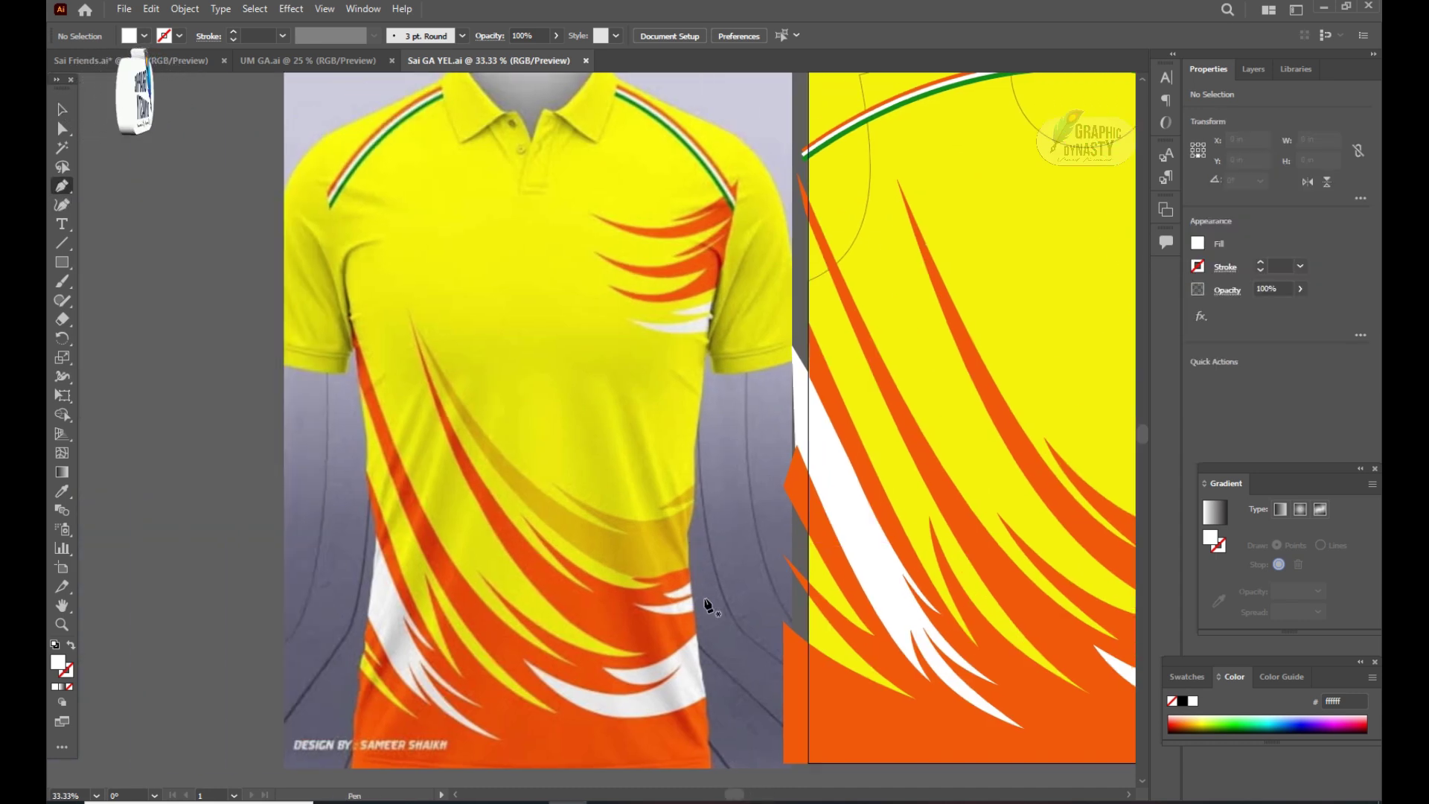
pyautogui.click(410, 324)
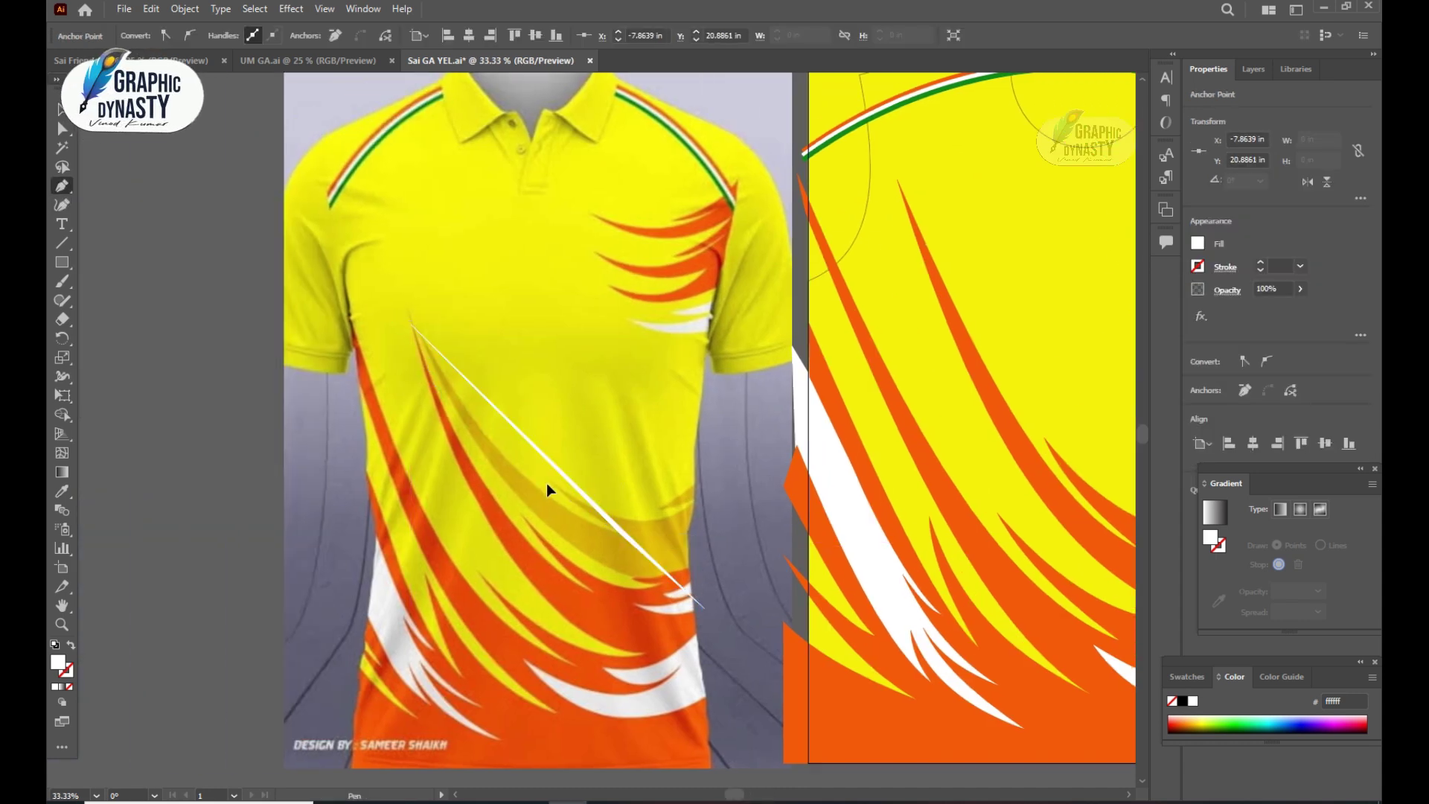
pyautogui.click(691, 506)
pyautogui.click(759, 442)
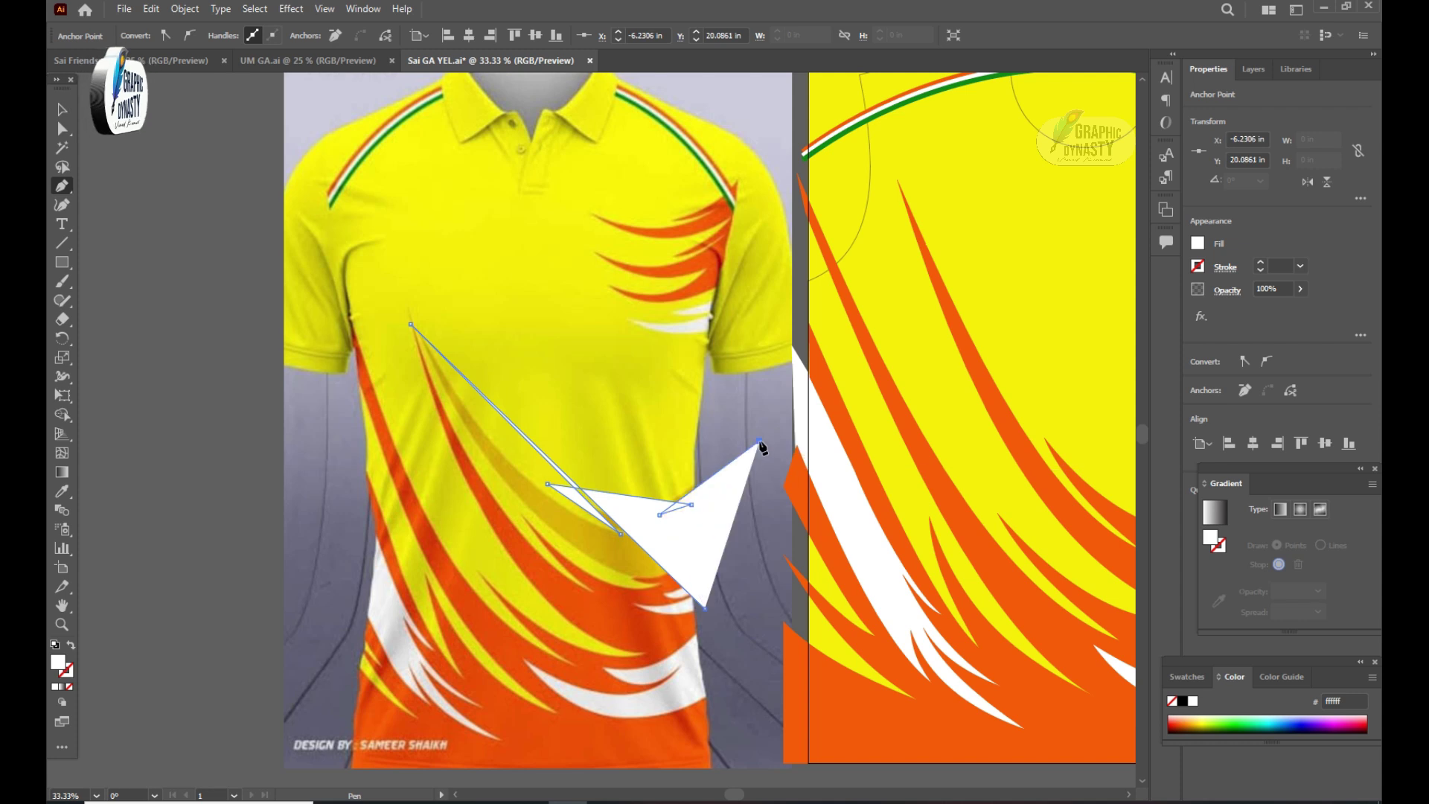
pyautogui.click(759, 609)
pyautogui.click(72, 687)
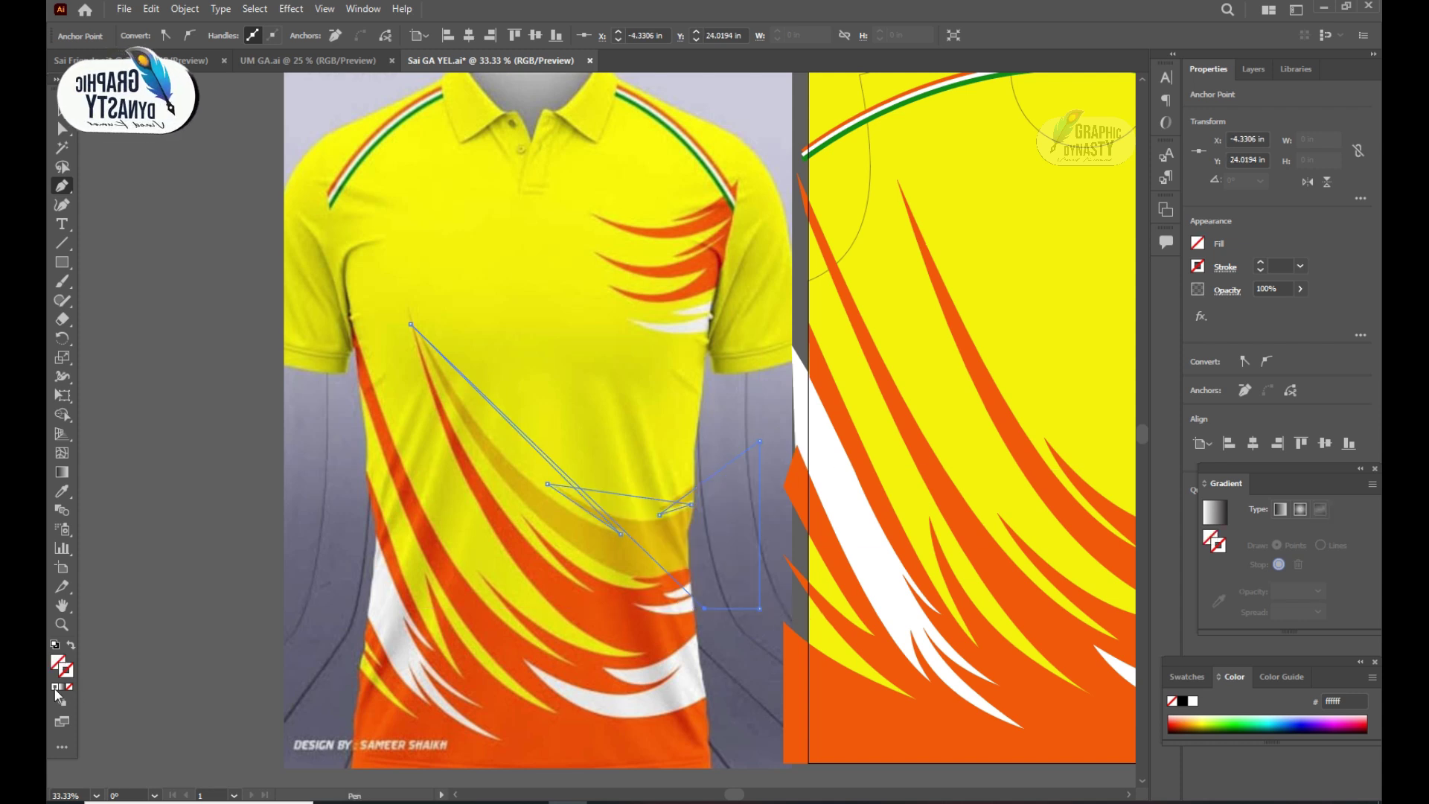
# Curve the outline's long edges along the shading and adjust its tip anchor
pyautogui.hotkey('ctrl', '+')
pyautogui.hotkey('ctrl', '+')
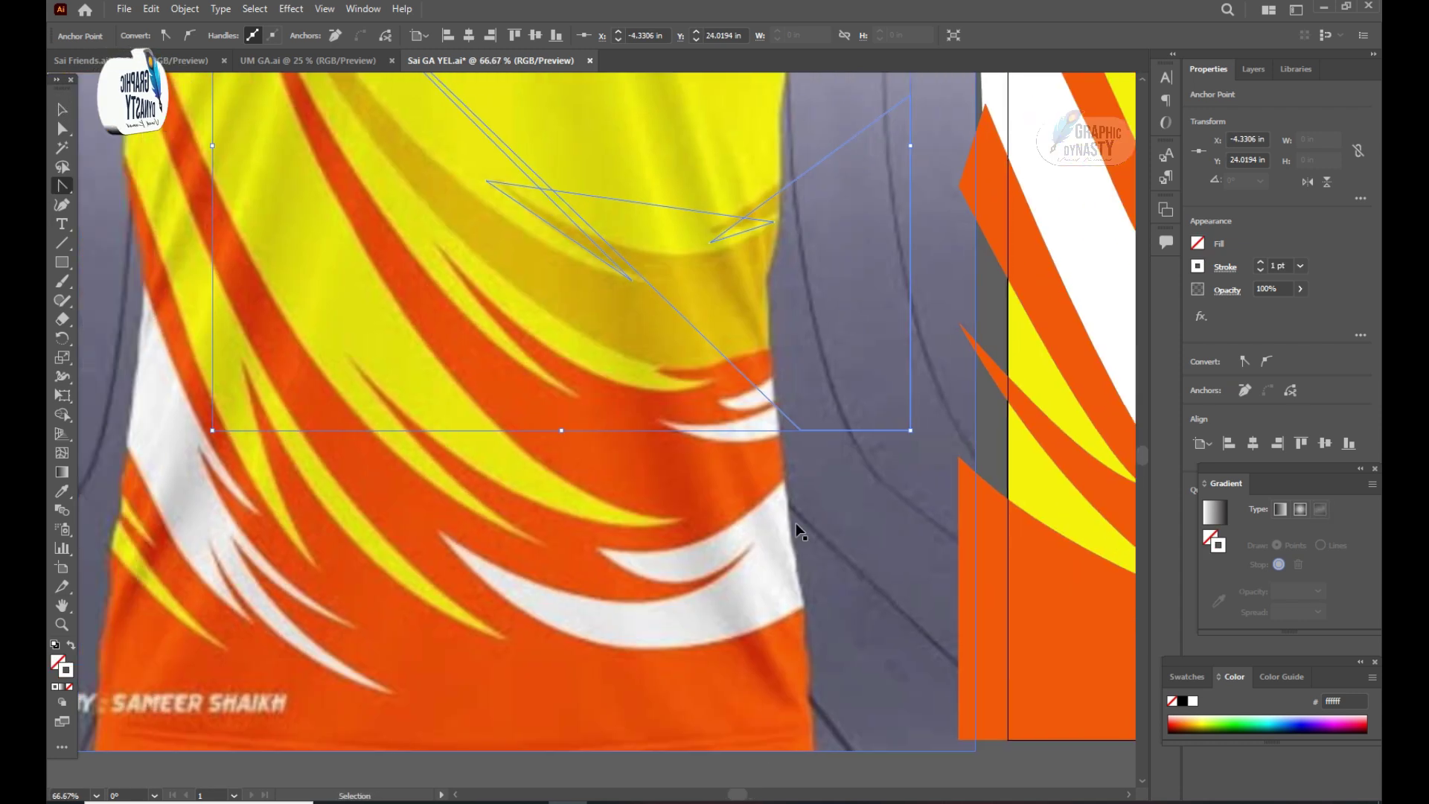
pyautogui.scroll(1, 796, 528)
pyautogui.moveTo(674, 446); pyautogui.dragTo(601, 511)
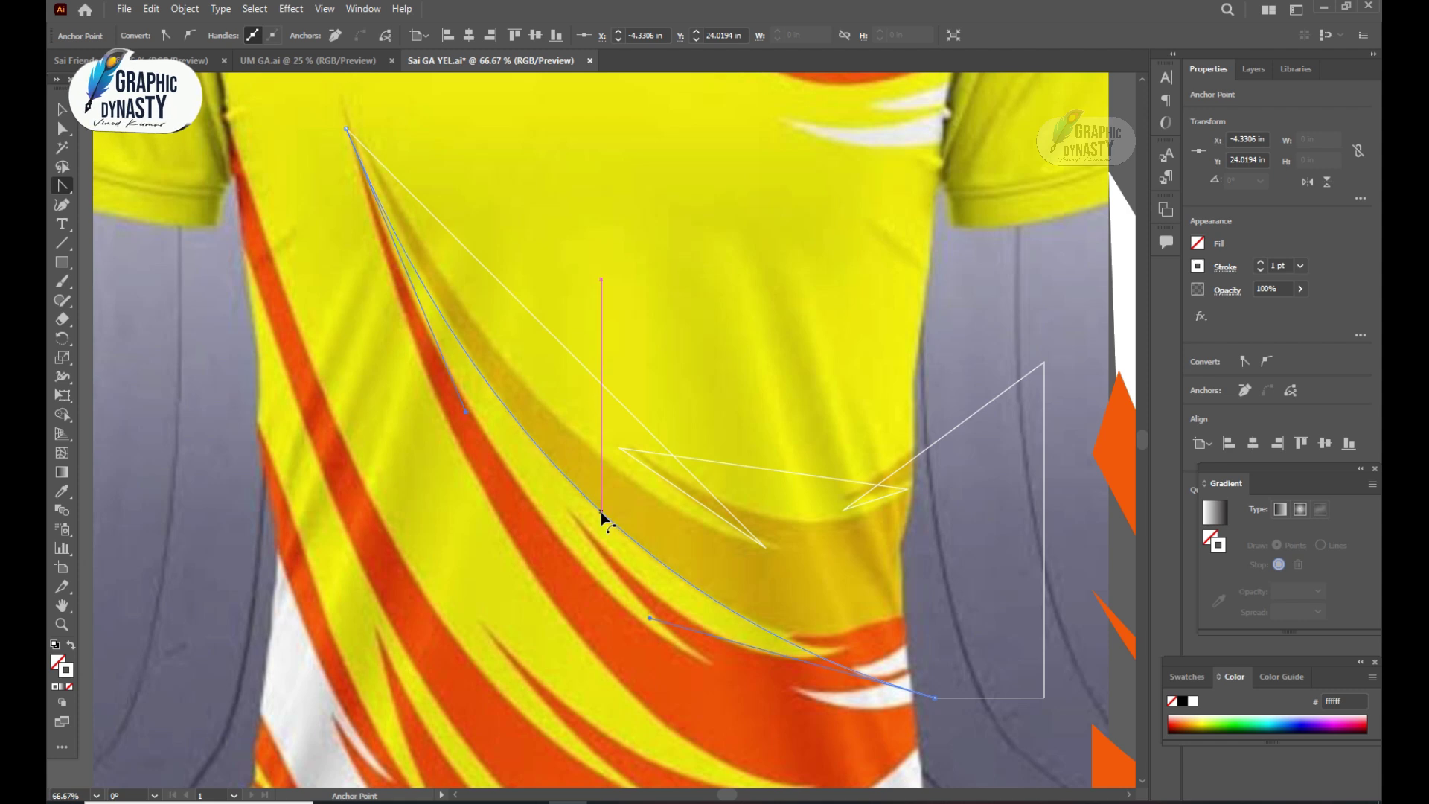
pyautogui.moveTo(653, 434)
pyautogui.mouseDown()
pyautogui.moveTo(689, 501)
pyautogui.moveTo(790, 523)
pyautogui.moveTo(830, 503)
pyautogui.mouseUp()
pyautogui.click(61, 129)
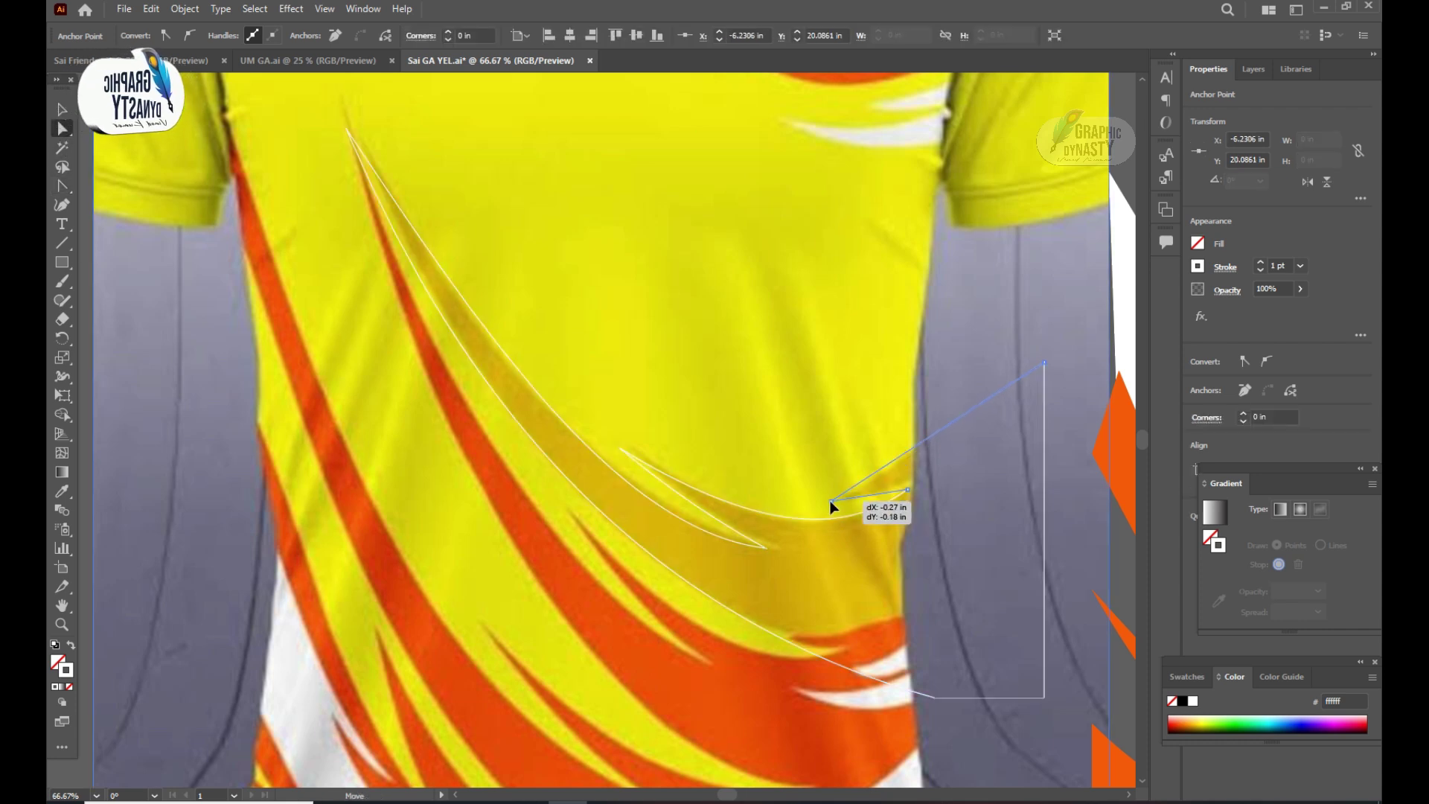
pyautogui.click(62, 186)
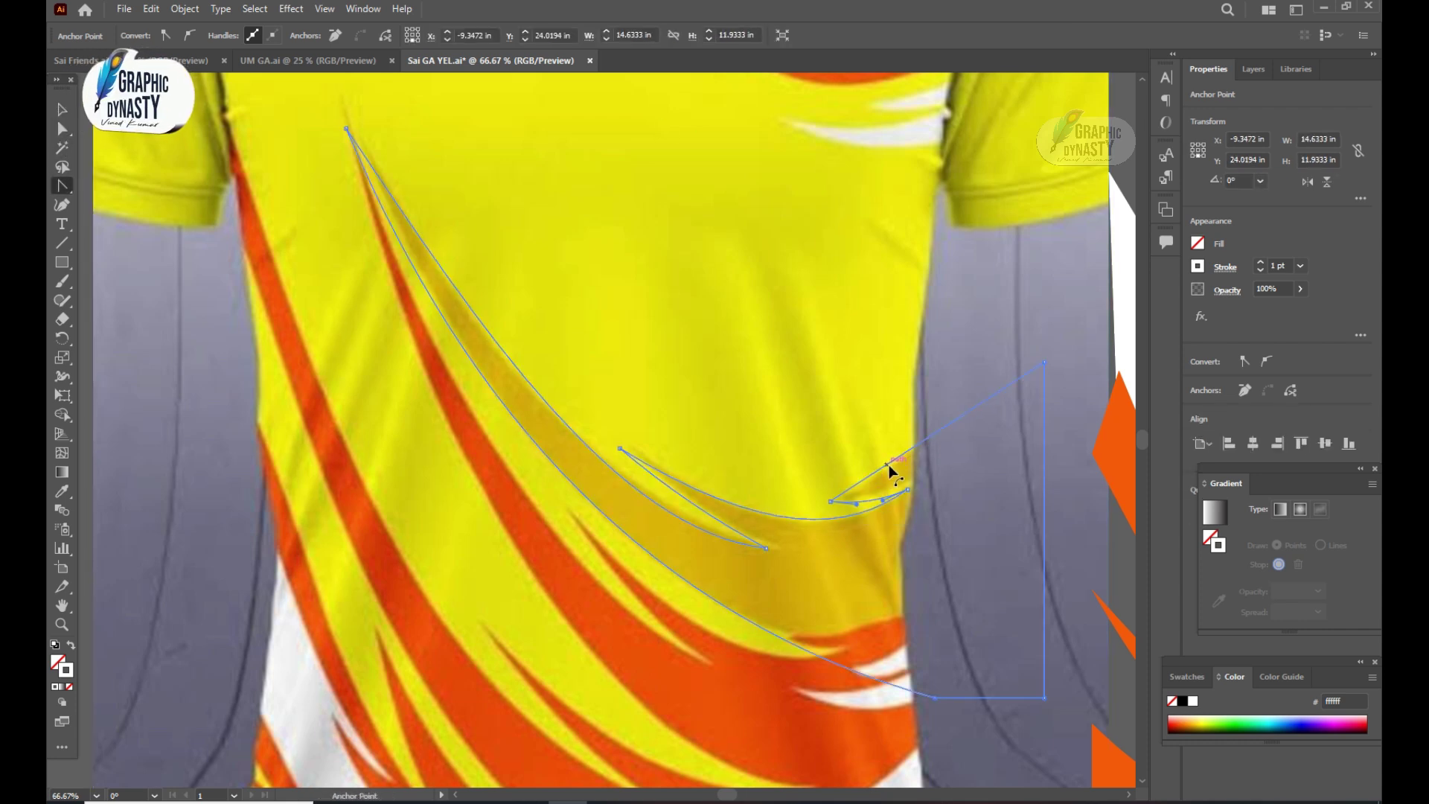
pyautogui.click(62, 110)
pyautogui.hotkey('ctrl', '-')
pyautogui.hotkey('ctrl', '-')
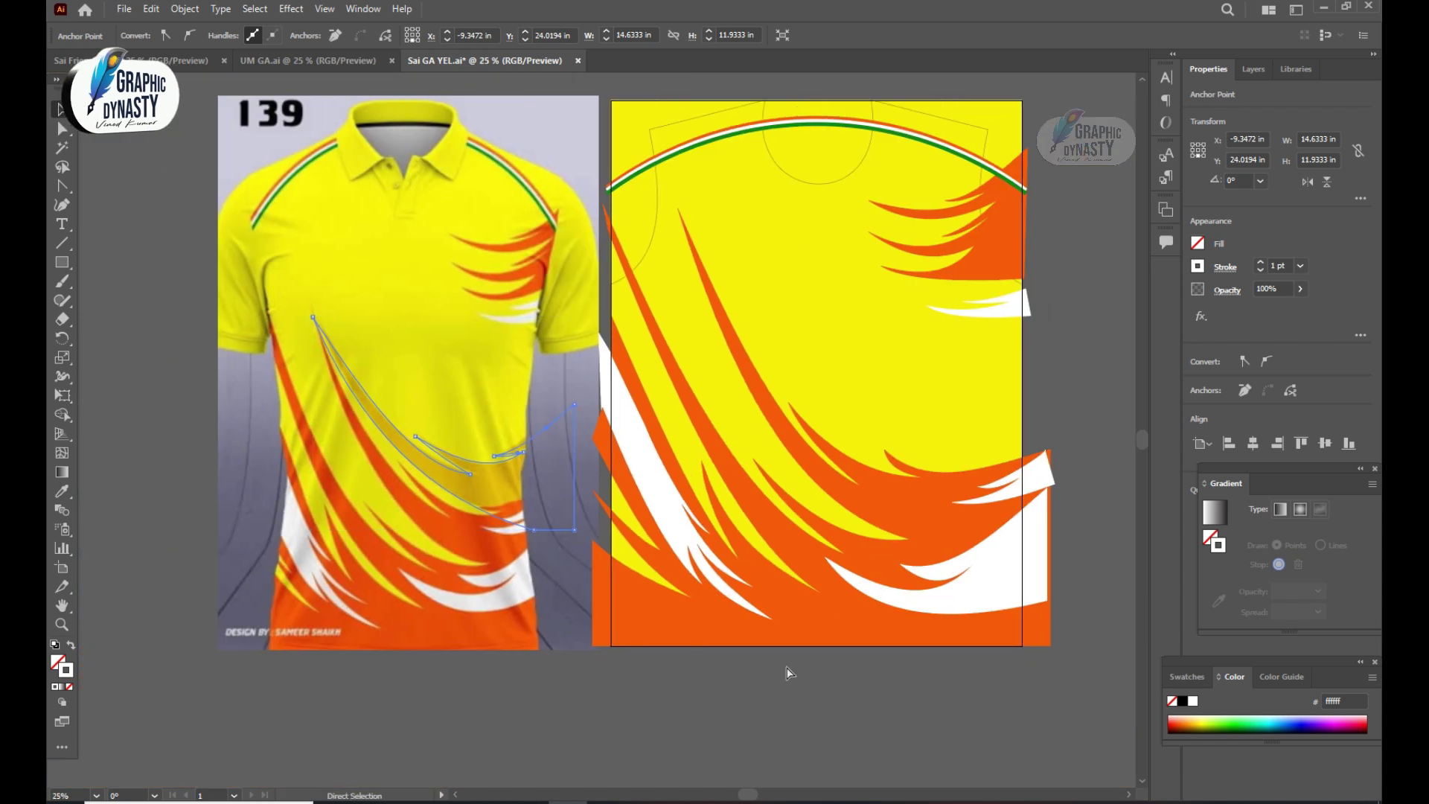
# Fill the swoosh dark gold, enlarge it on the front panel, and send it backward
pyautogui.click(61, 491)
pyautogui.click(823, 239)
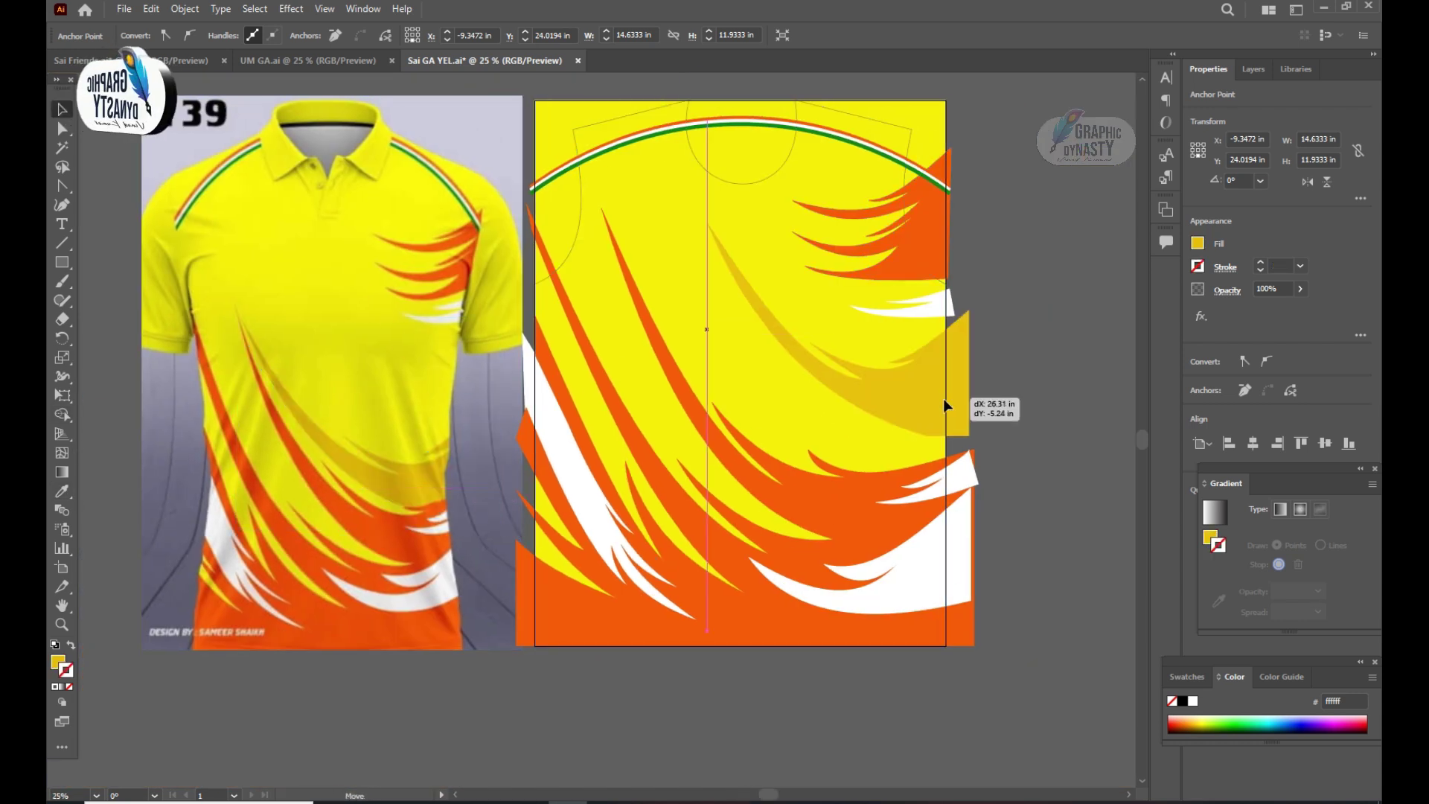
pyautogui.moveTo(469, 488); pyautogui.dragTo(917, 435)
pyautogui.moveTo(686, 268); pyautogui.dragTo(620, 219)
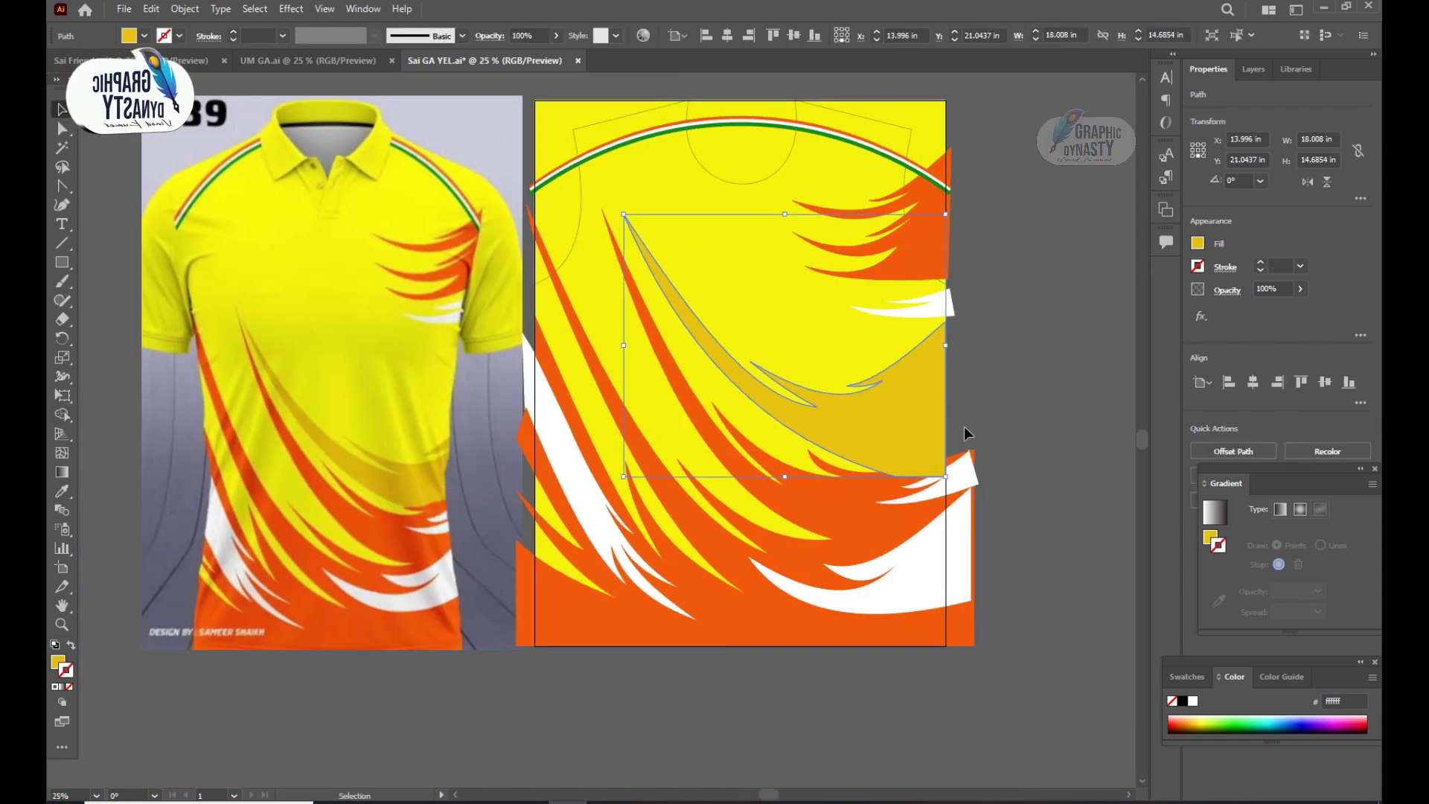
pyautogui.hotkey('ctrl', '[')
# Select the gold swoosh beneath the stripes and shift it slightly down
pyautogui.click(801, 512)
pyautogui.rightClick(846, 509)
pyautogui.click(1042, 426)
pyautogui.moveTo(895, 406); pyautogui.dragTo(895, 422)
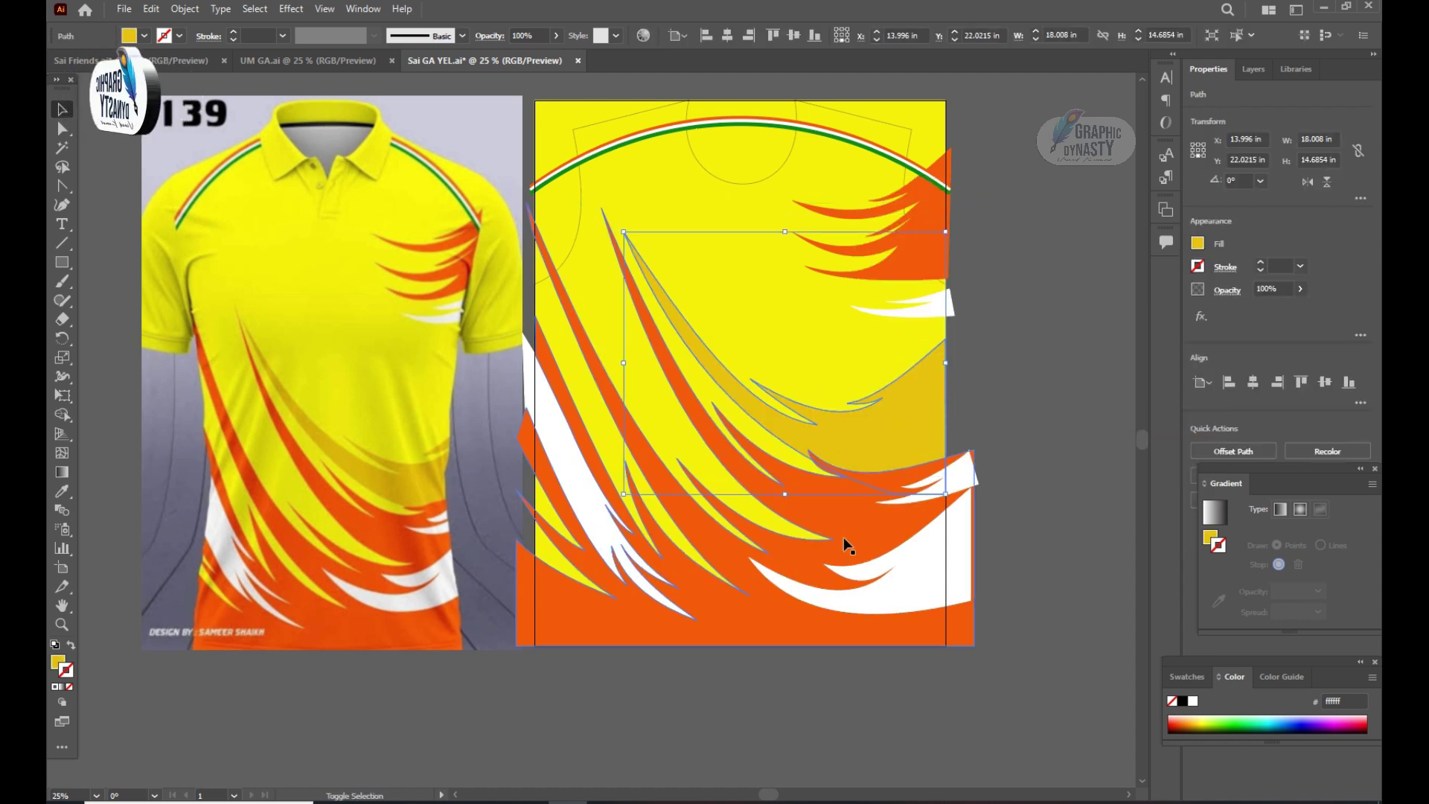
pyautogui.keyDown('shift'); pyautogui.click(949, 579); pyautogui.keyUp('shift')
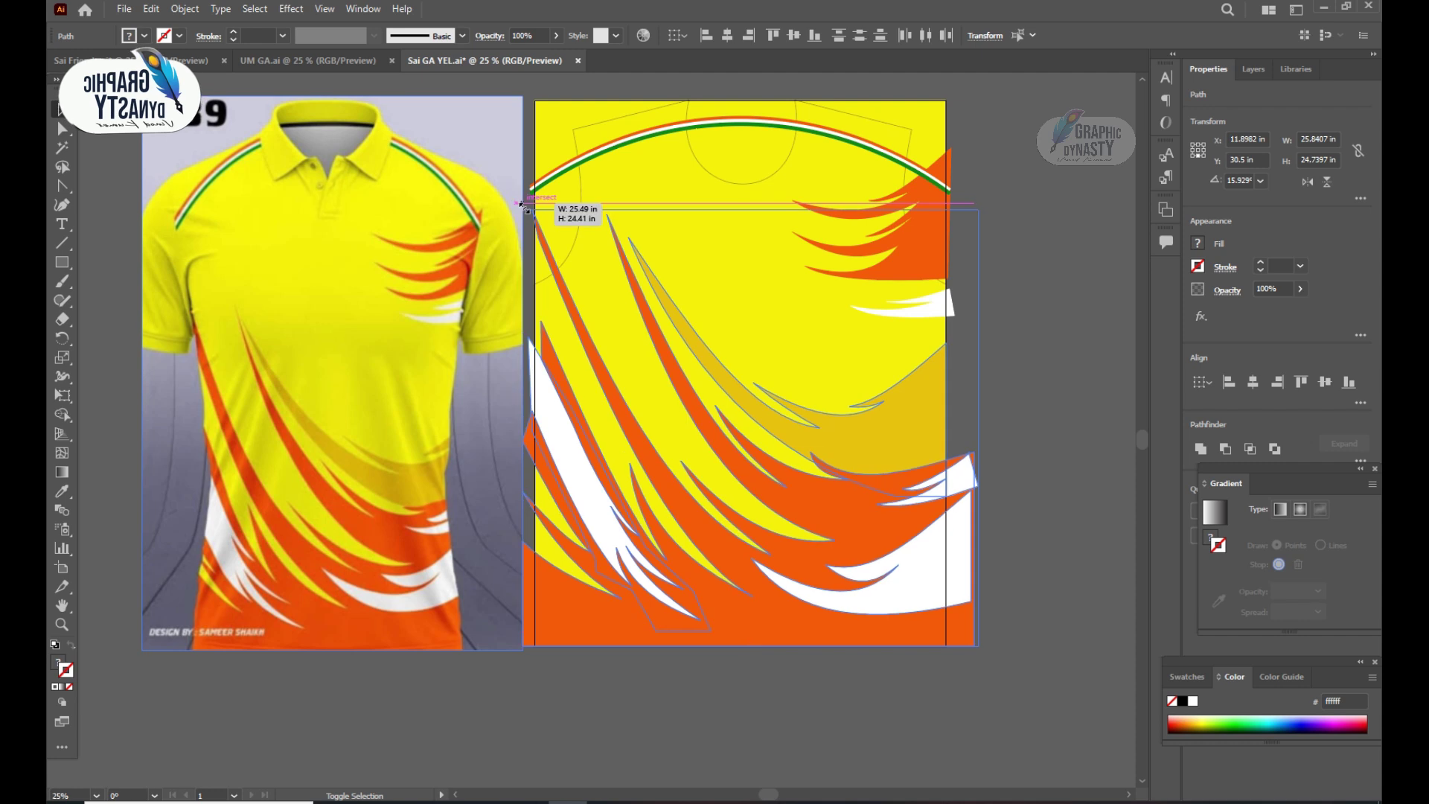
pyautogui.click(1014, 415)
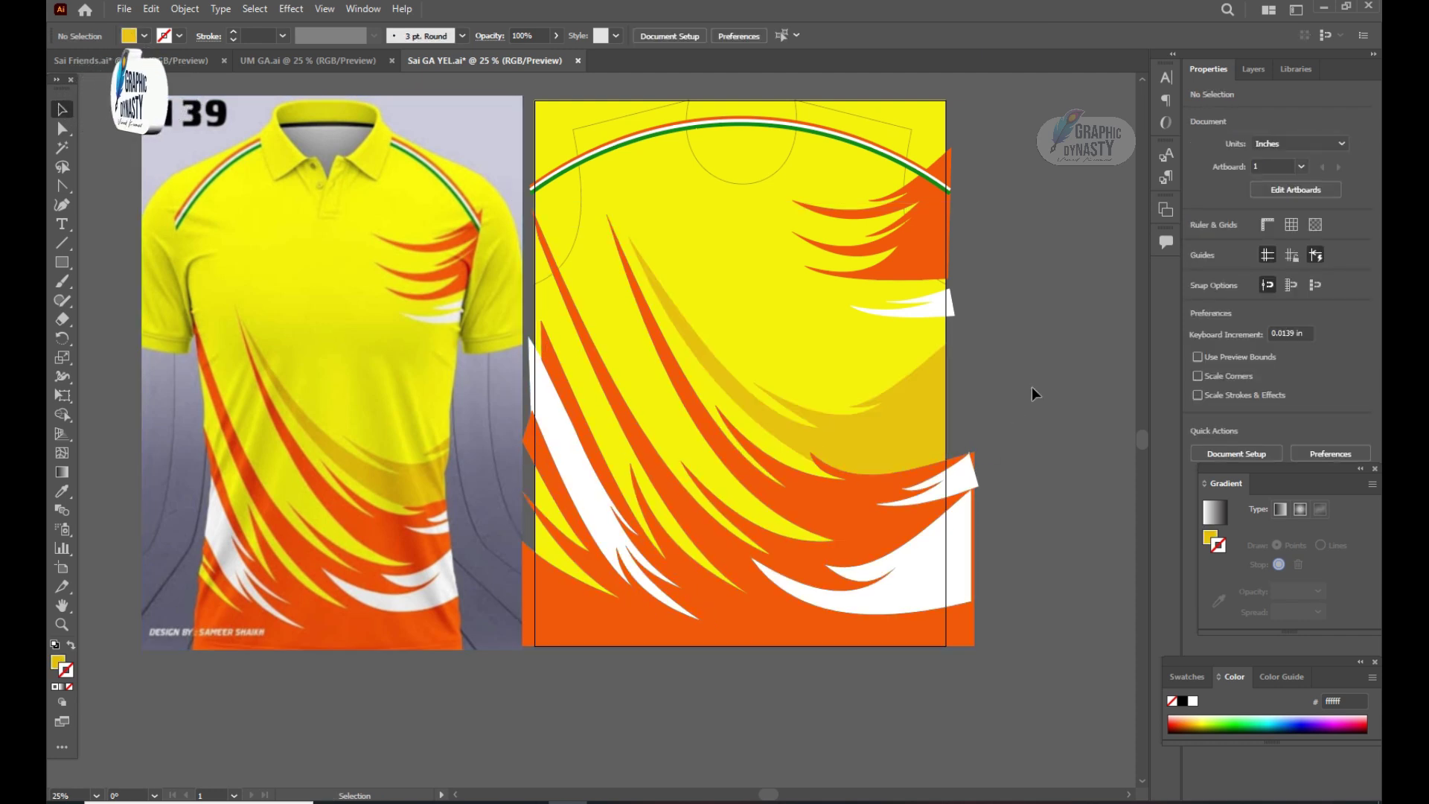
# Pull an edge anchor of the white swoosh into place
pyautogui.click(552, 355)
pyautogui.click(62, 128)
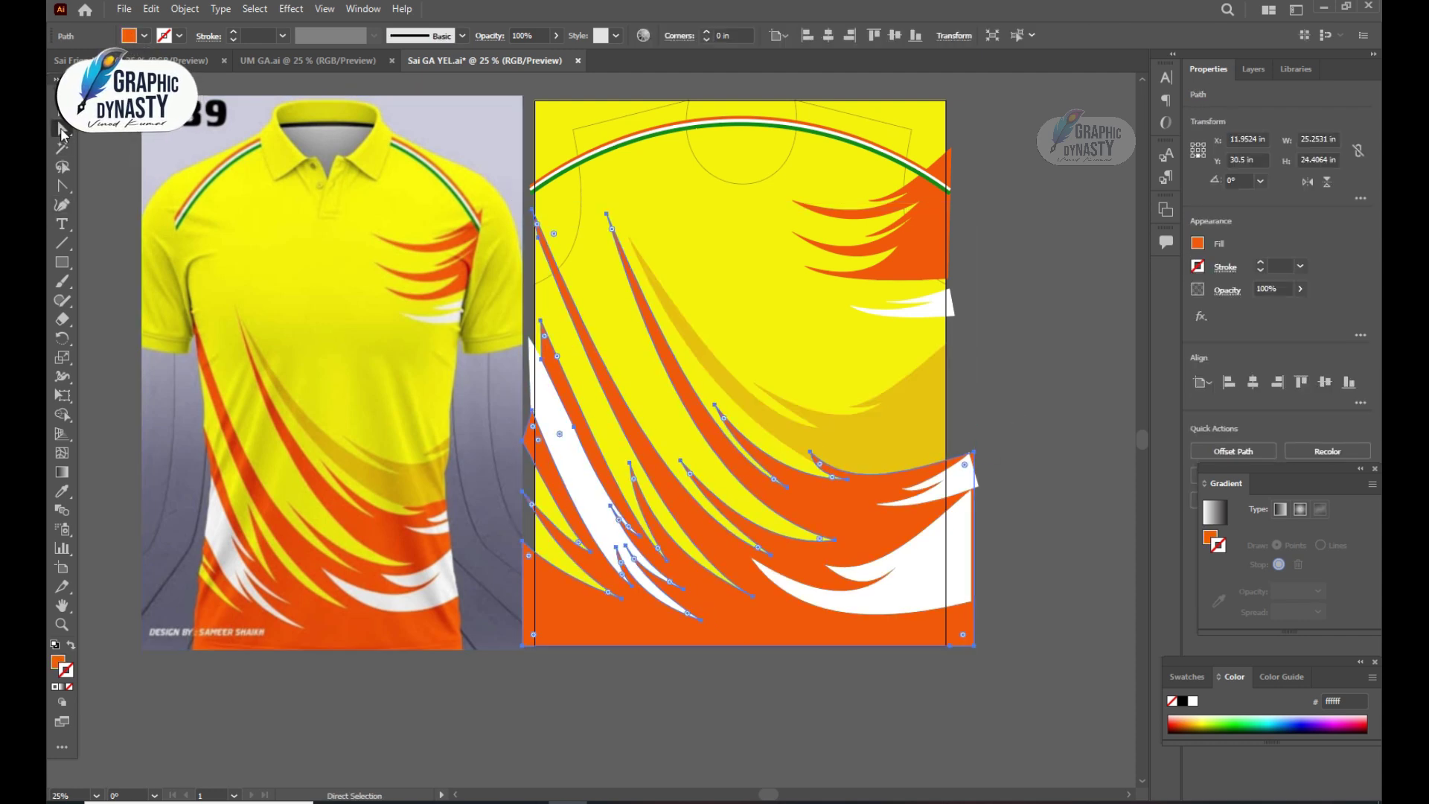
pyautogui.moveTo(538, 319); pyautogui.dragTo(533, 314)
pyautogui.click(989, 357)
pyautogui.press('v')
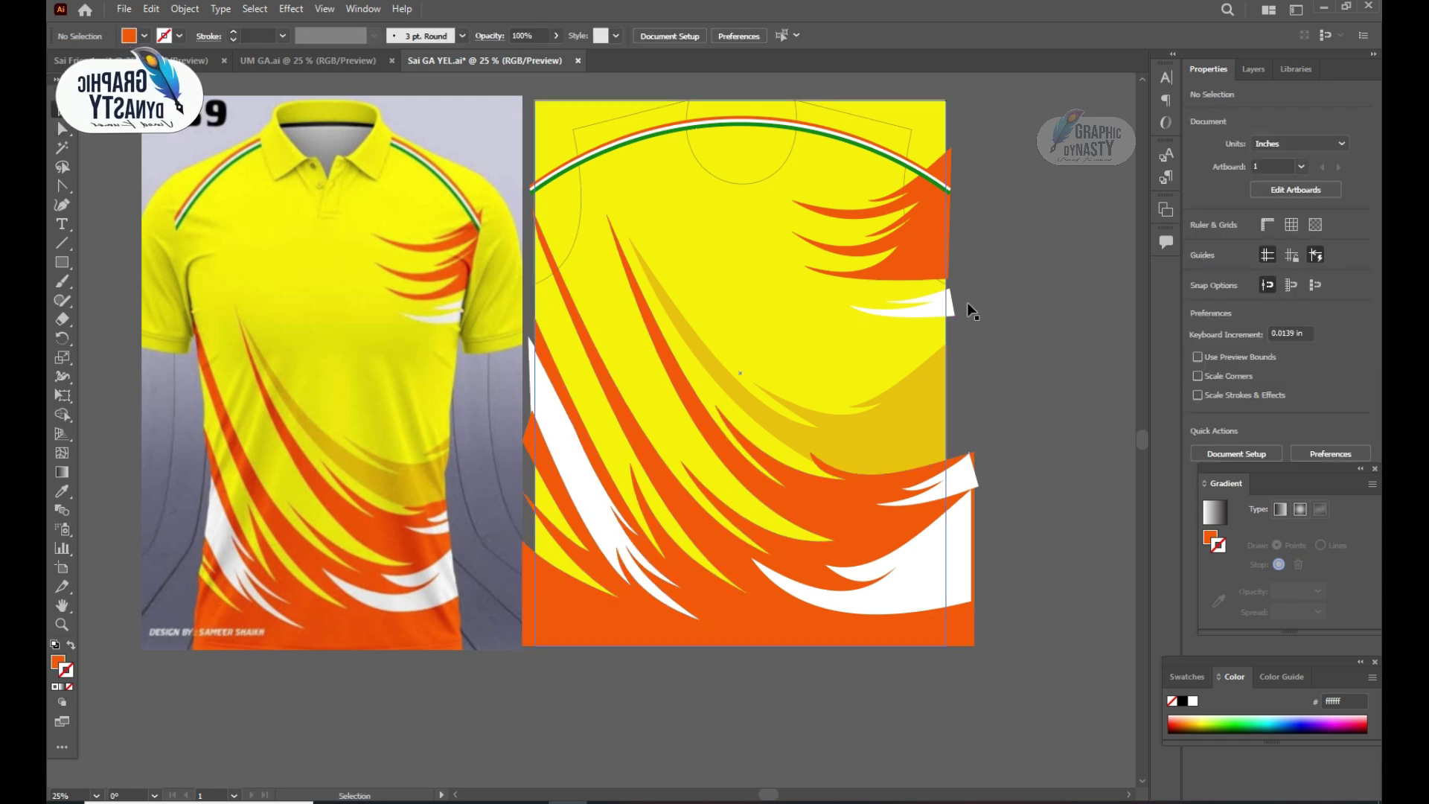
# Squash, slightly rotate, and nudge the gold swoosh, then save
pyautogui.click(928, 409)
pyautogui.moveTo(788, 237); pyautogui.dragTo(798, 268)
pyautogui.moveTo(960, 266); pyautogui.dragTo(954, 280)
pyautogui.click(1049, 380)
pyautogui.moveTo(863, 440); pyautogui.dragTo(869, 439)
pyautogui.click(988, 330)
pyautogui.scroll(1, 1008, 317)
pyautogui.hotkey('ctrl', 's')
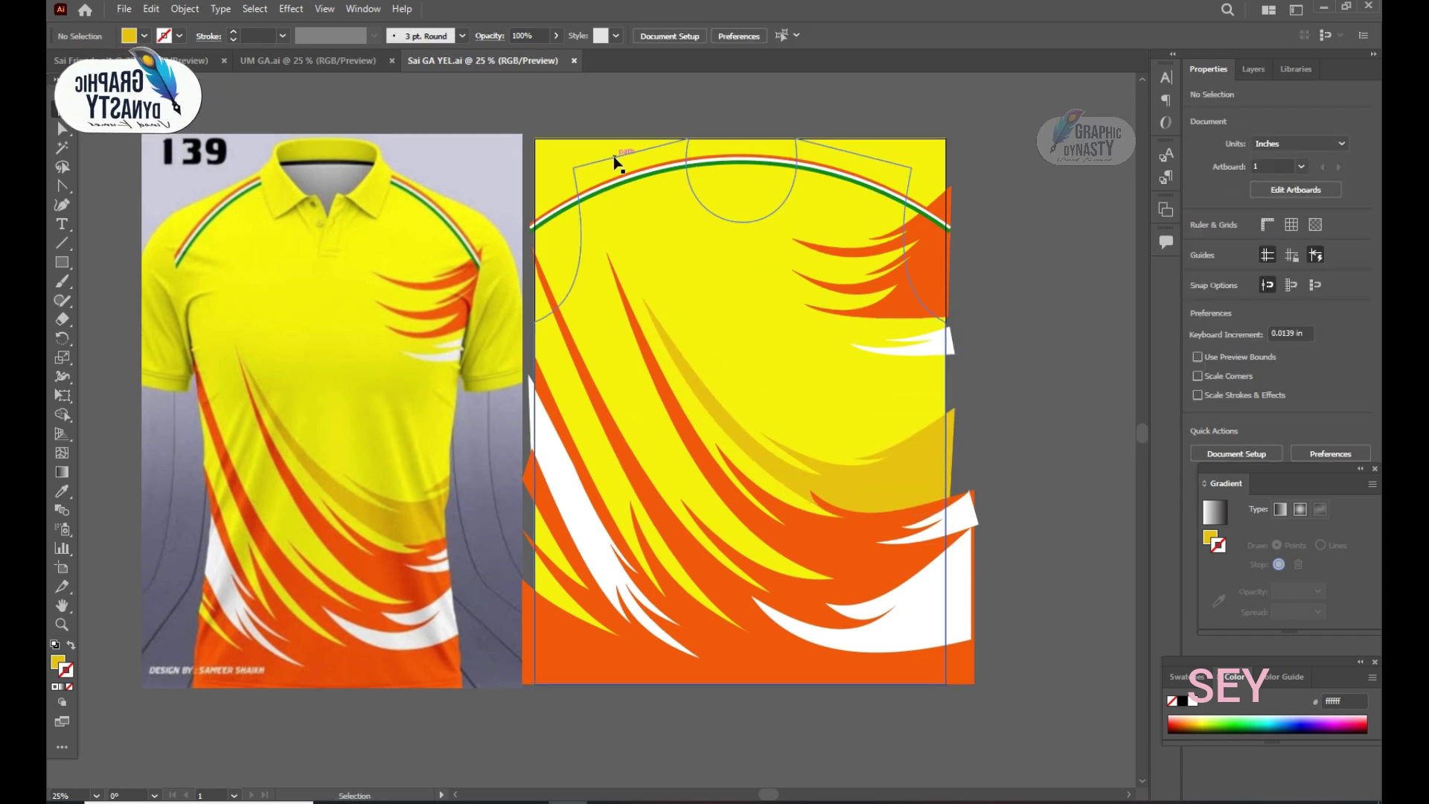
# Delete the shirt reference image and make a clipping mask from all the artwork
pyautogui.rightClick(614, 158)
pyautogui.click(372, 326)
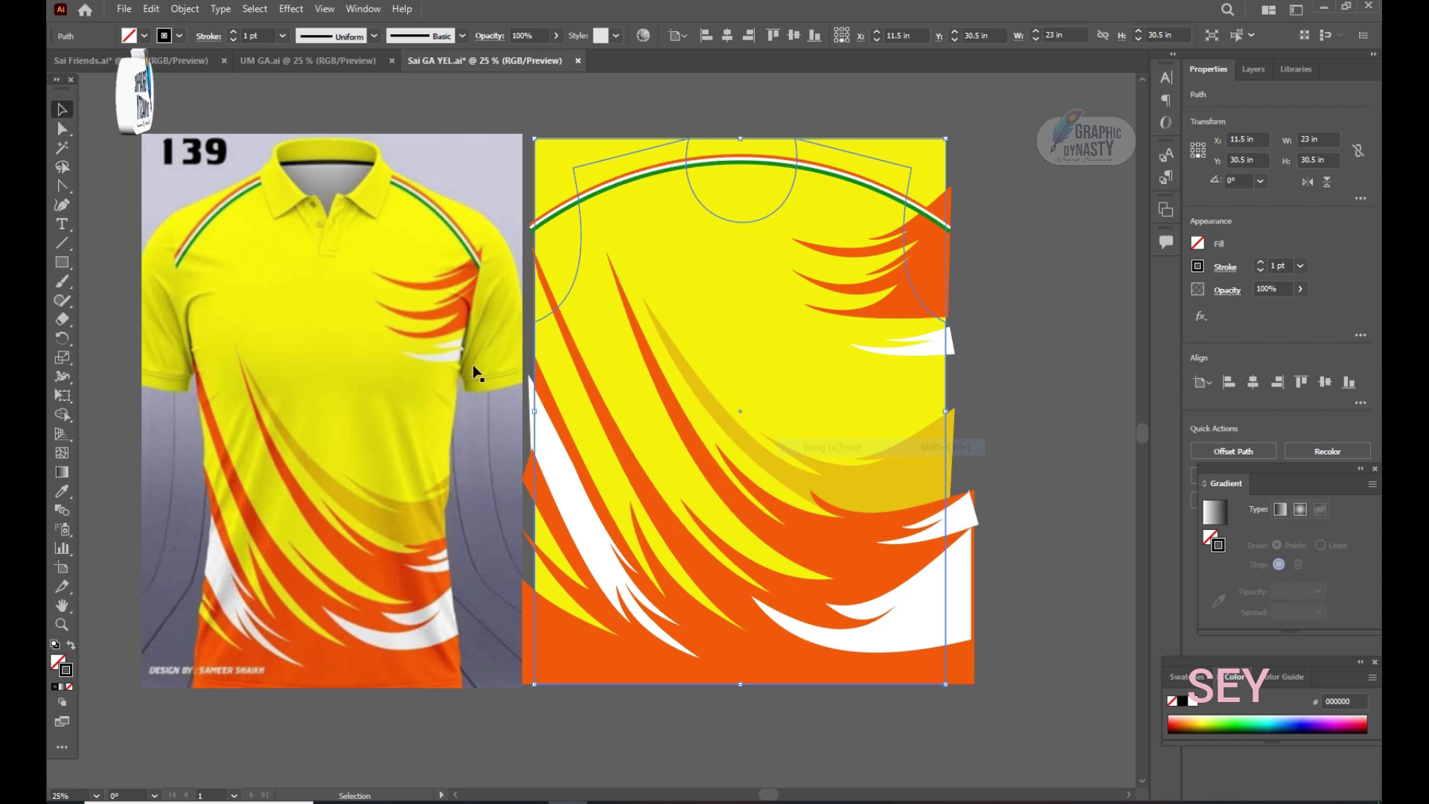
pyautogui.press('Delete')
pyautogui.hotkey('ctrl', 'a')
pyautogui.rightClick(685, 268)
pyautogui.click(755, 399)
# Add a second artboard beside the first one
pyautogui.click(975, 328)
pyautogui.hscroll(5, 975, 328)
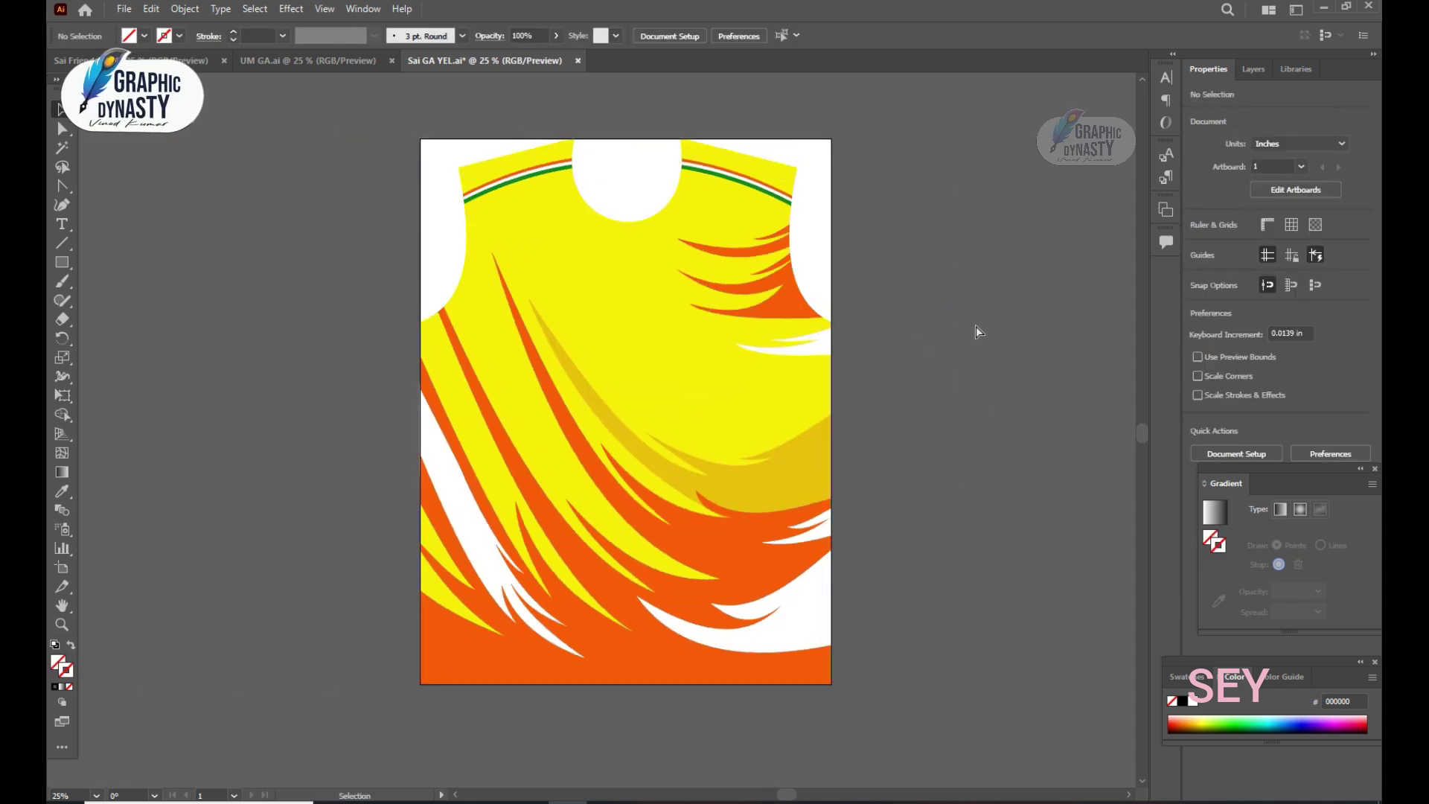
pyautogui.click(669, 36)
pyautogui.click(1045, 283)
pyautogui.click(264, 36)
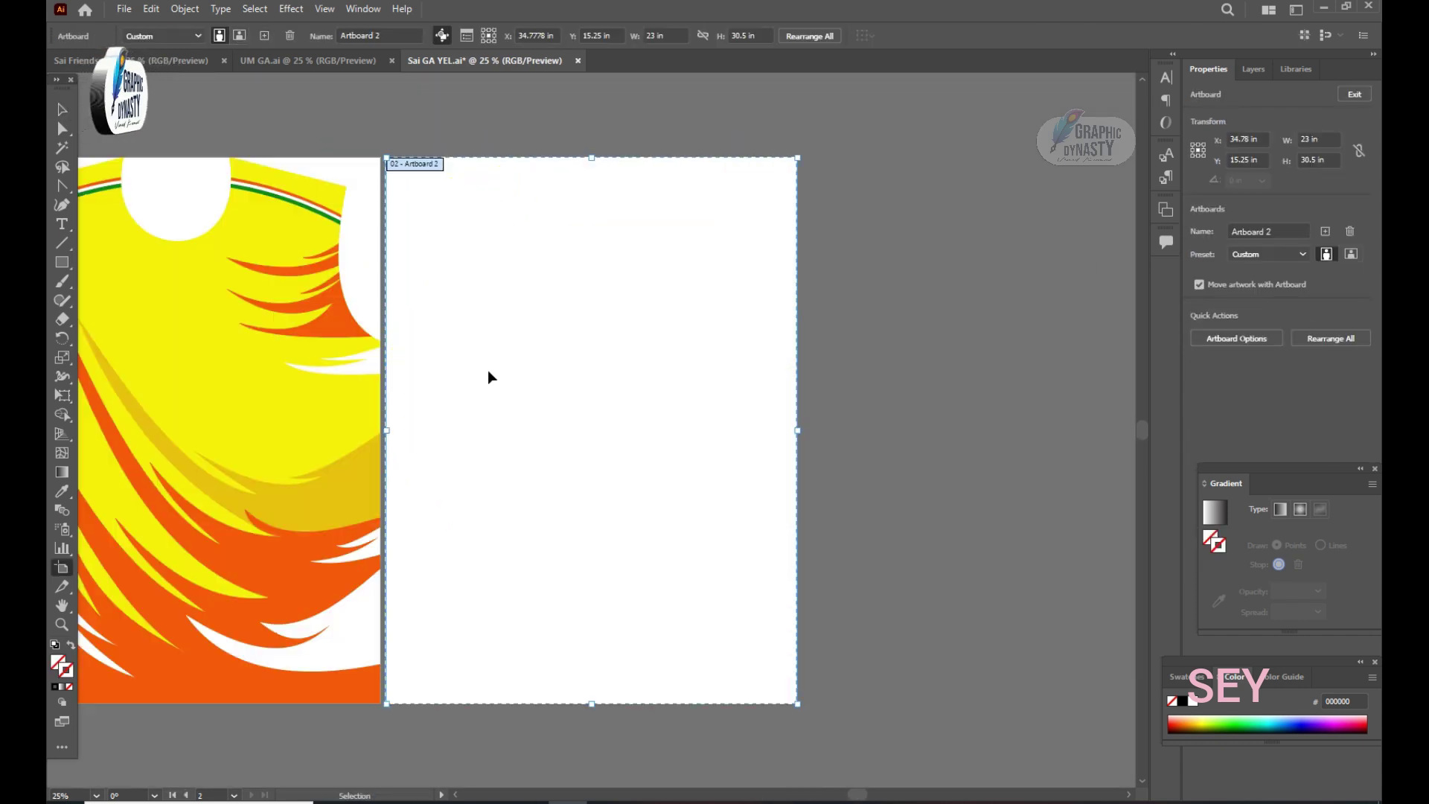
pyautogui.hscroll(-5, 514, 376)
pyautogui.click(62, 110)
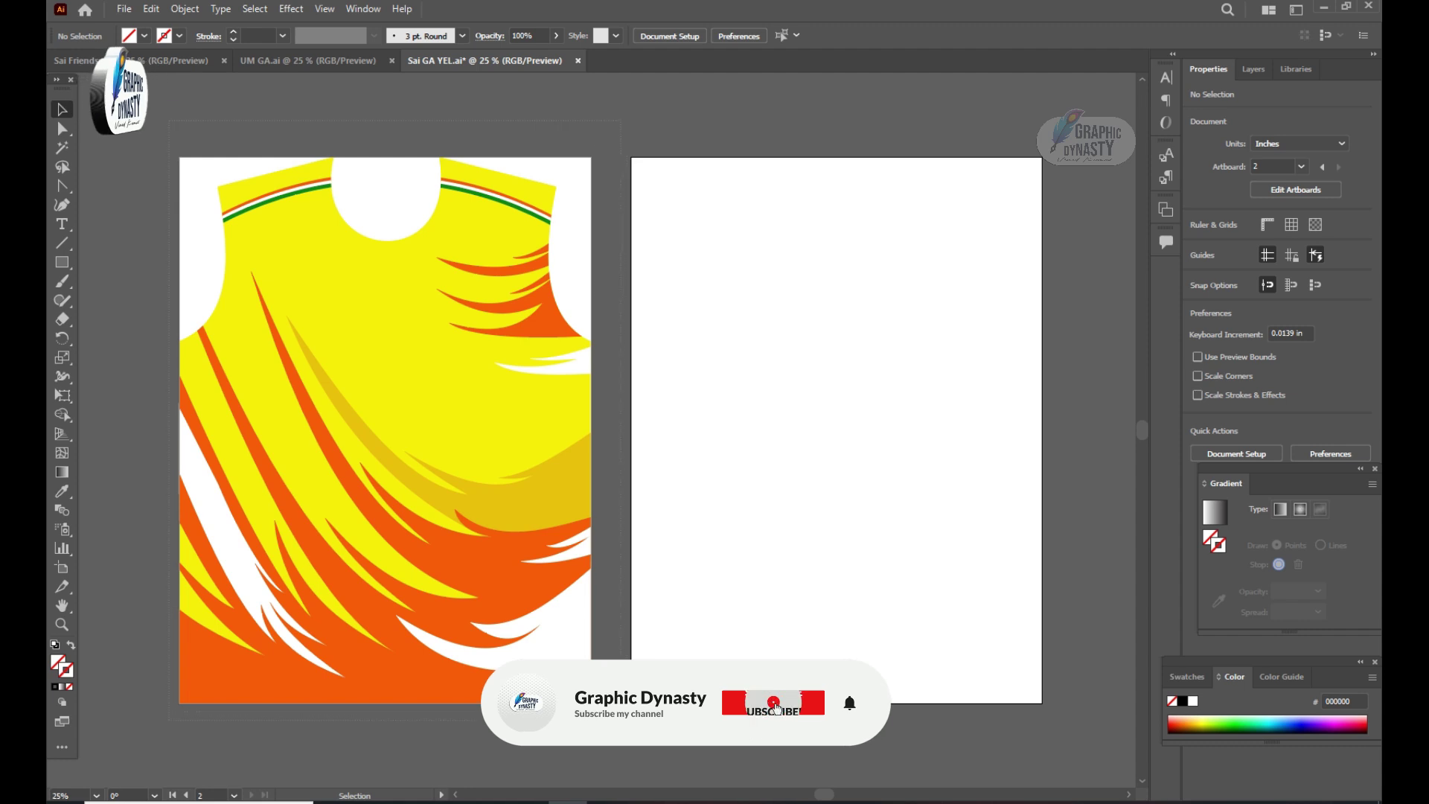
# Paste a mirrored copy of the jersey and release its clipping mask
pyautogui.hotkey('ctrl', 'v')
pyautogui.click(1307, 183)
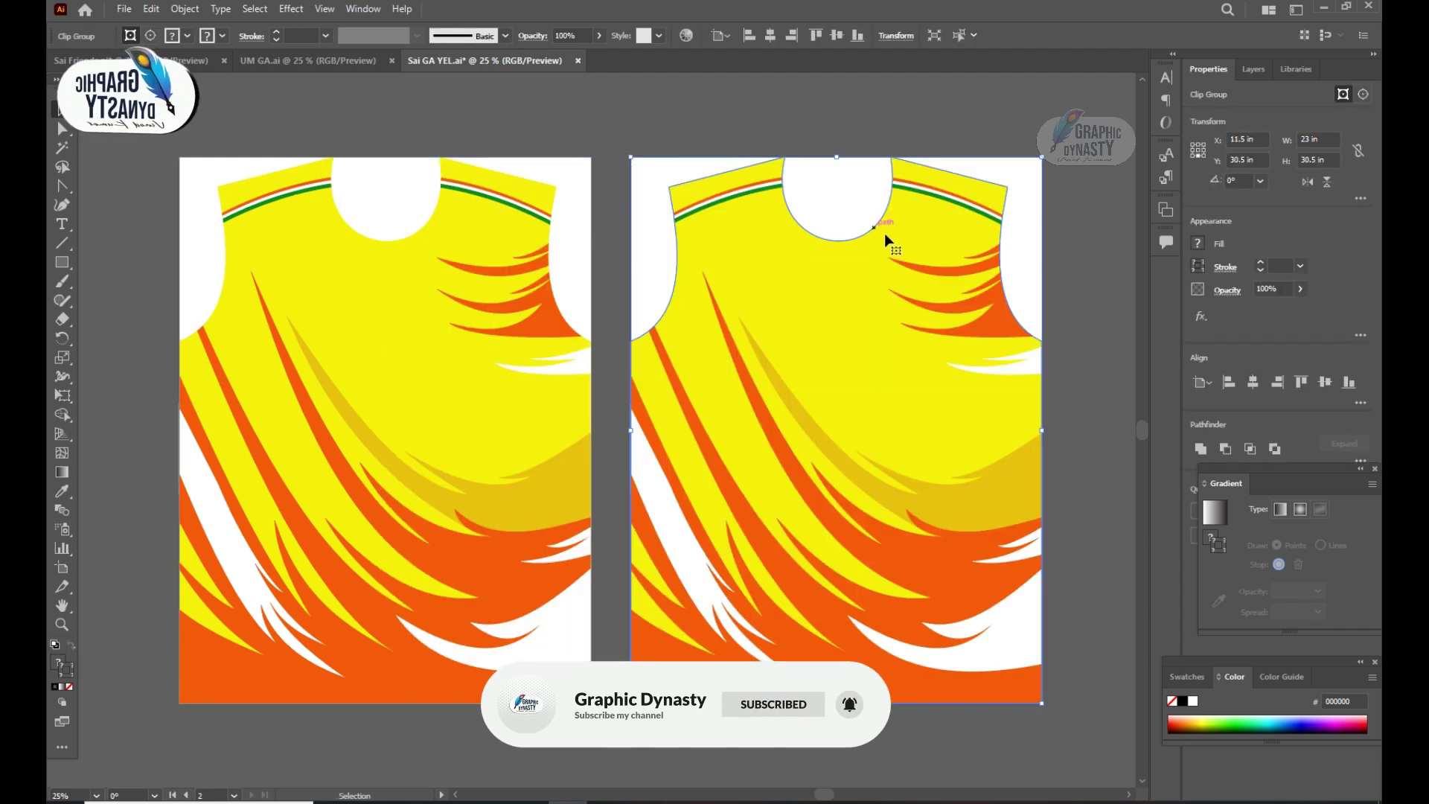
pyautogui.rightClick(820, 343)
pyautogui.click(884, 465)
# Centre the back shirt outline on the second artboard and clip the NAME and 00 artwork to it
pyautogui.click(818, 214)
pyautogui.press('Delete')
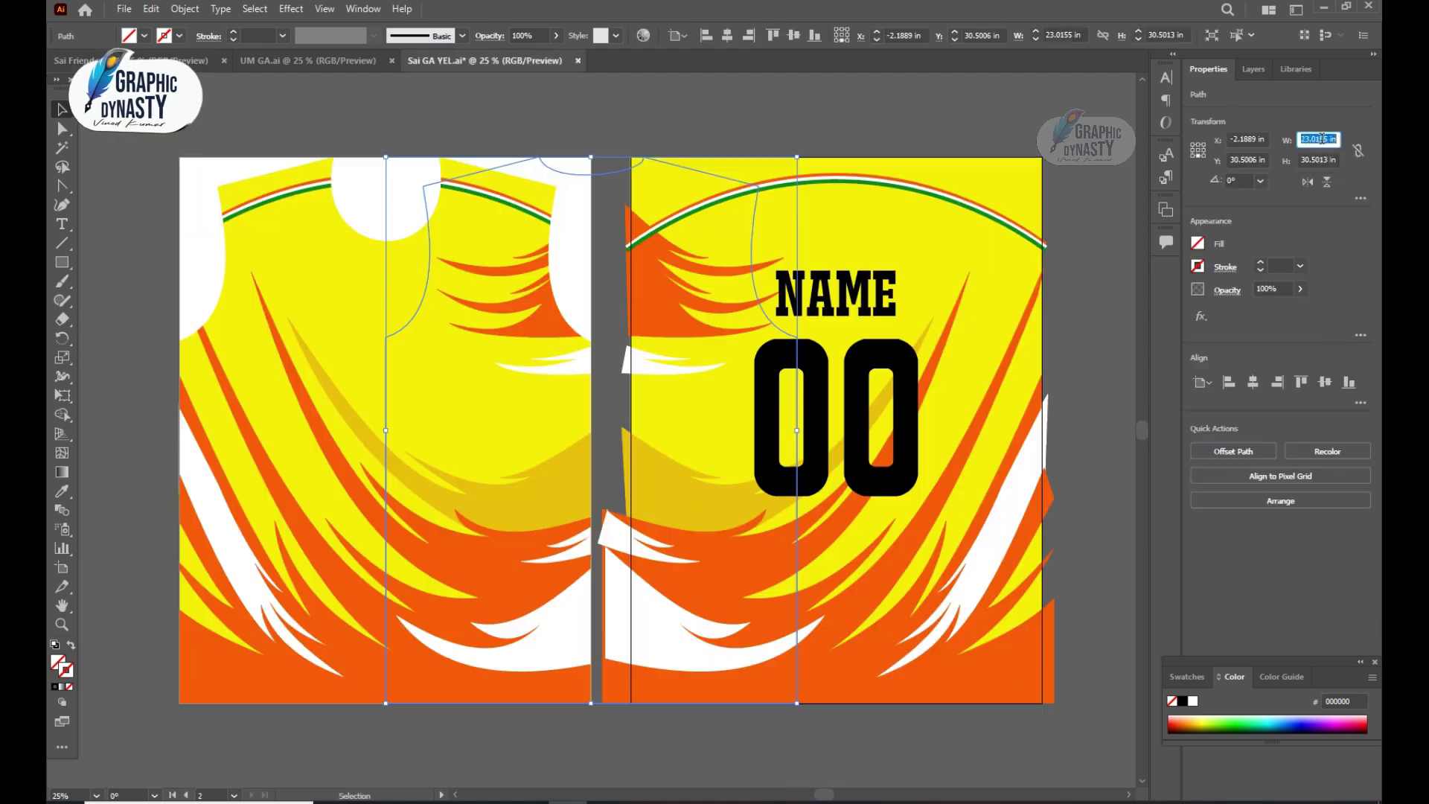
pyautogui.click(1253, 382)
pyautogui.moveTo(625, 113); pyautogui.dragTo(1084, 709)
pyautogui.rightClick(926, 439)
pyautogui.click(987, 558)
# Hide the side panels and zoom in to view both jerseys
pyautogui.press('Tab')
pyautogui.hotkey('ctrl', '+')
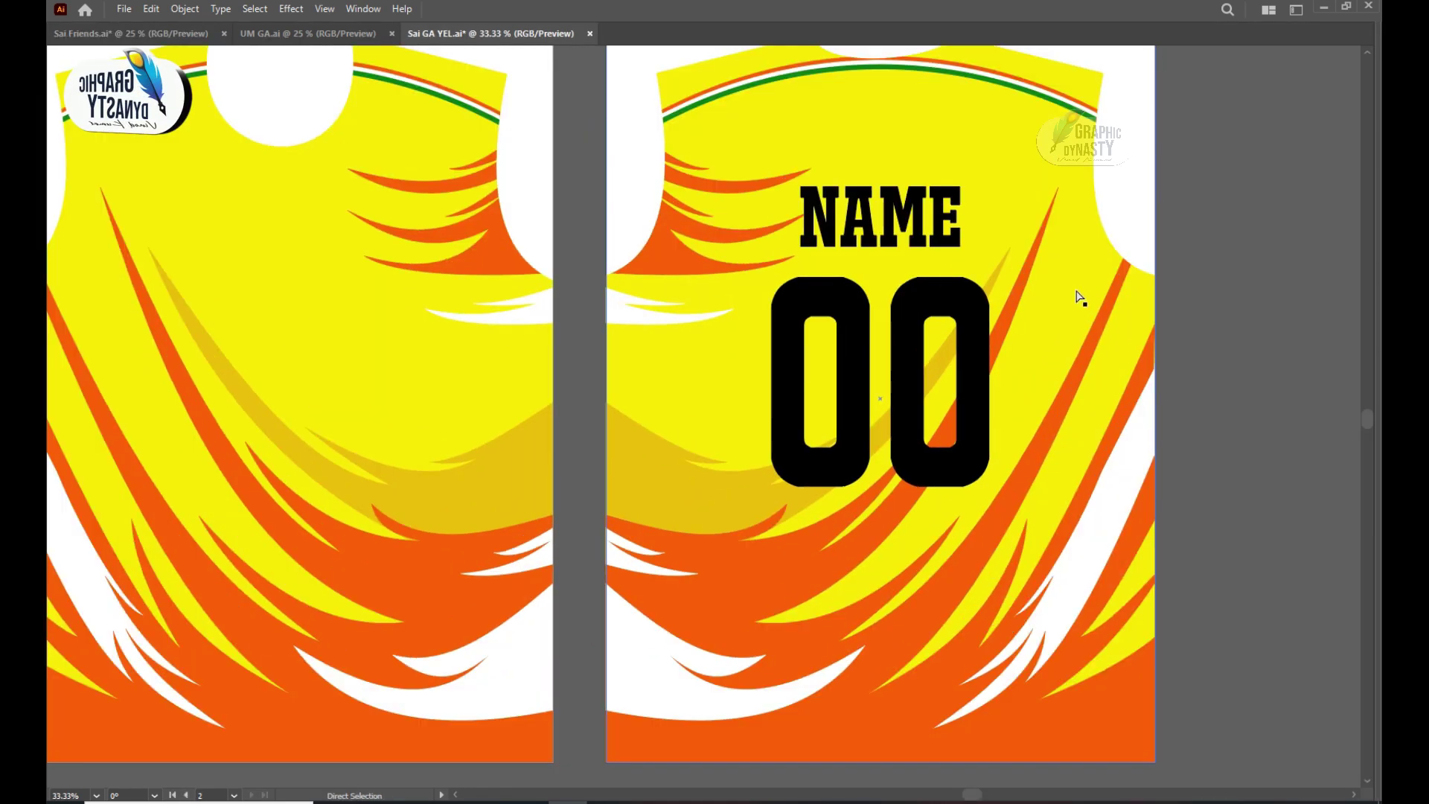
pyautogui.press('v')
pyautogui.hscroll(-3, 1190, 312)
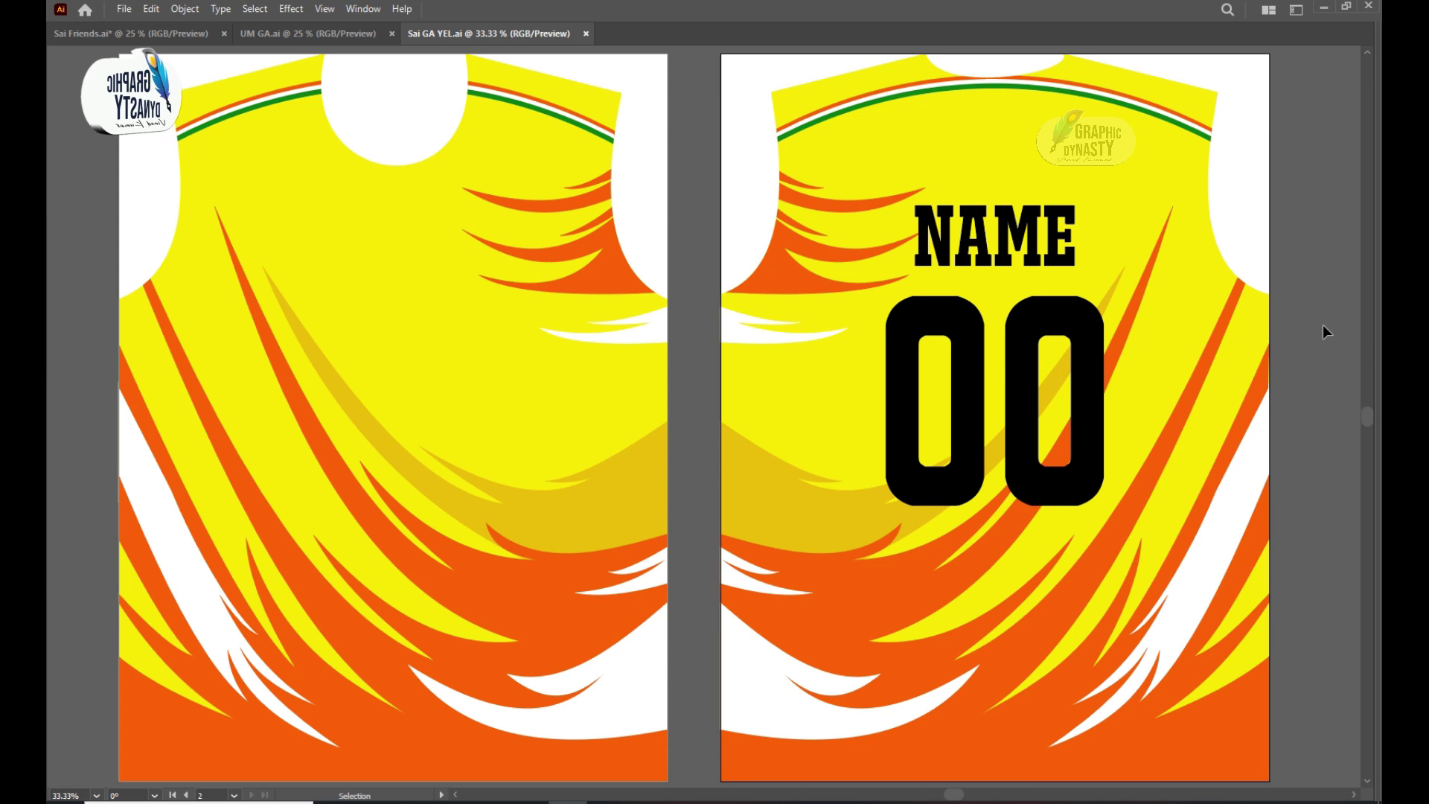